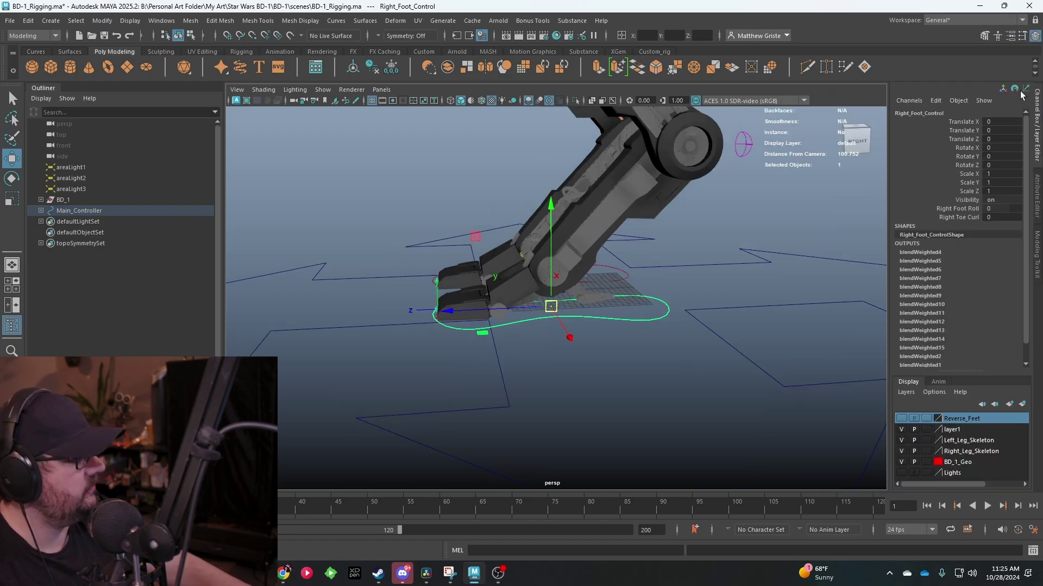
- Test the Right Foot Roll and Right Toe Curl attributes on the right foot control
left_click(958, 209)
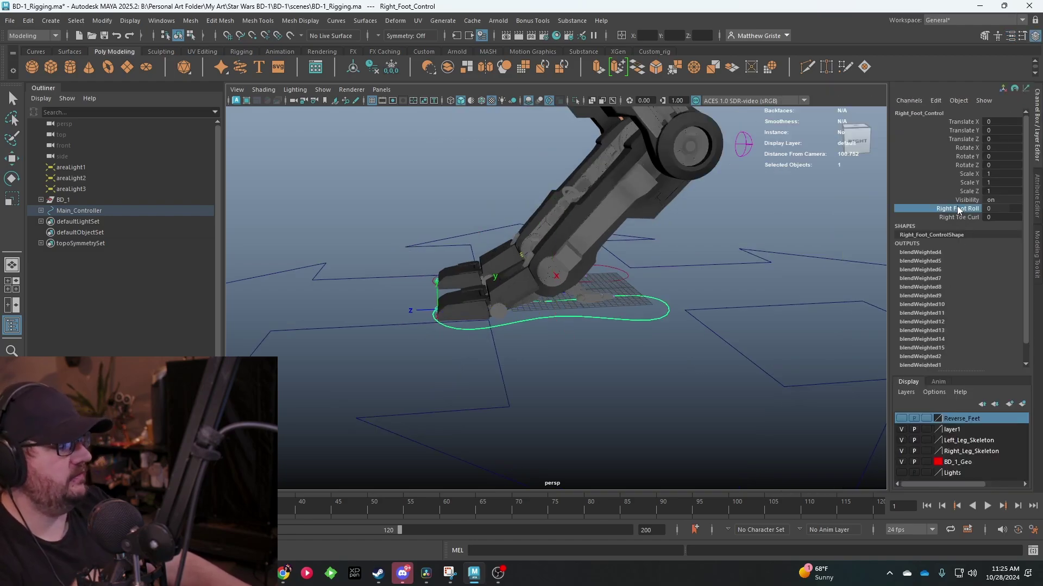
left_click_drag(990, 209, 1021, 208)
middle_click_drag(992, 218, 996, 219)
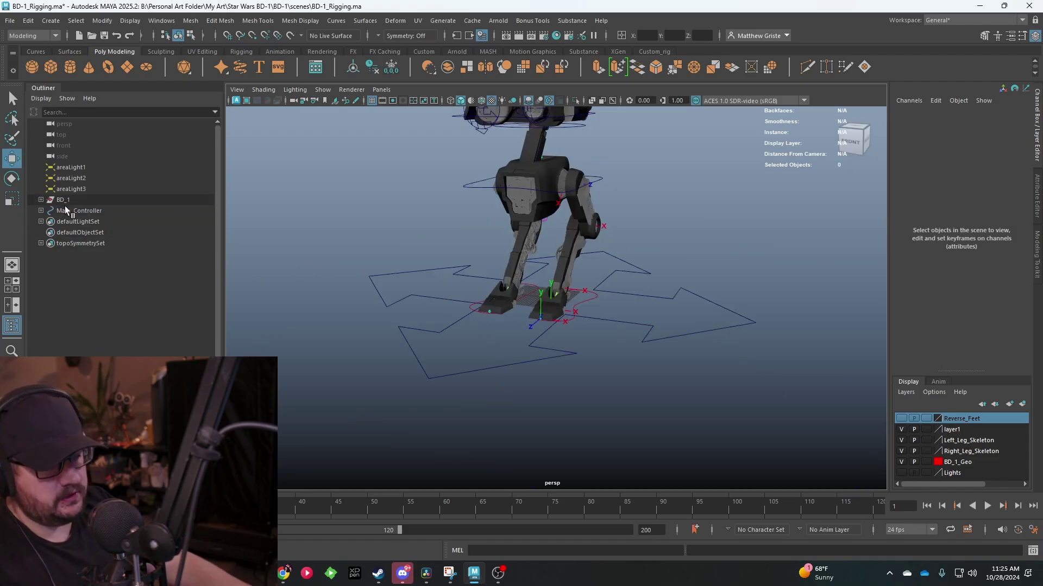
- Delete the Main_Controller hierarchy and the robot's head geometry
left_click(65, 211)
key("Delete")
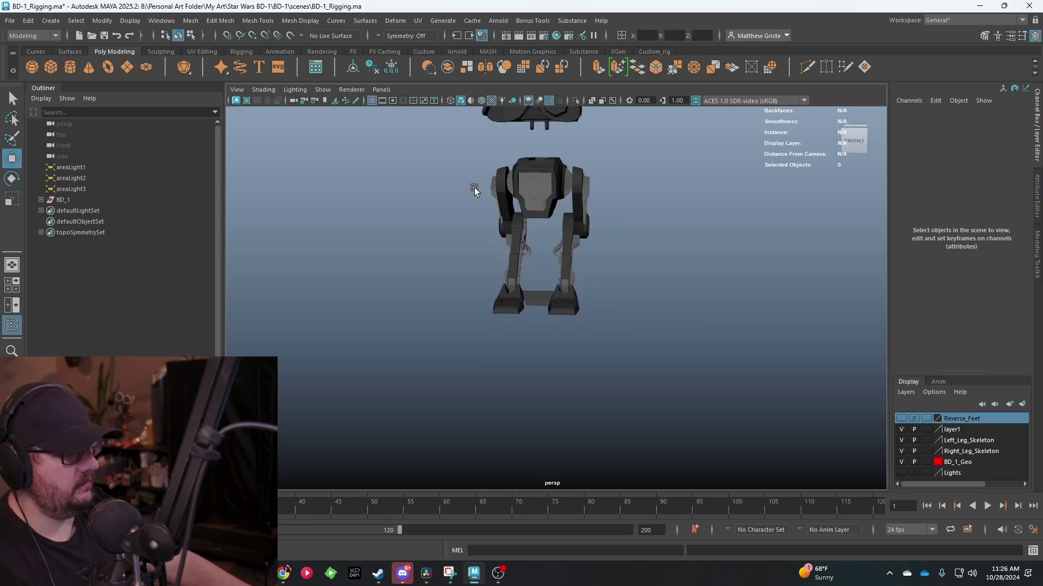
middle_click_drag(482, 169, 456, 233, "alt")
left_click_drag(435, 140, 646, 201)
key("Delete")
- Delete the robot's right leg and the remaining torso geometry so that only one leg is left
scroll(490, 234, "up", 3)
left_click_drag(370, 151, 481, 425)
key("Delete")
scroll(480, 240, "up", 3)
left_click_drag(438, 155, 522, 195)
key("Delete")
scroll(496, 289, "up", 6)
scroll(580, 202, "down", 5)
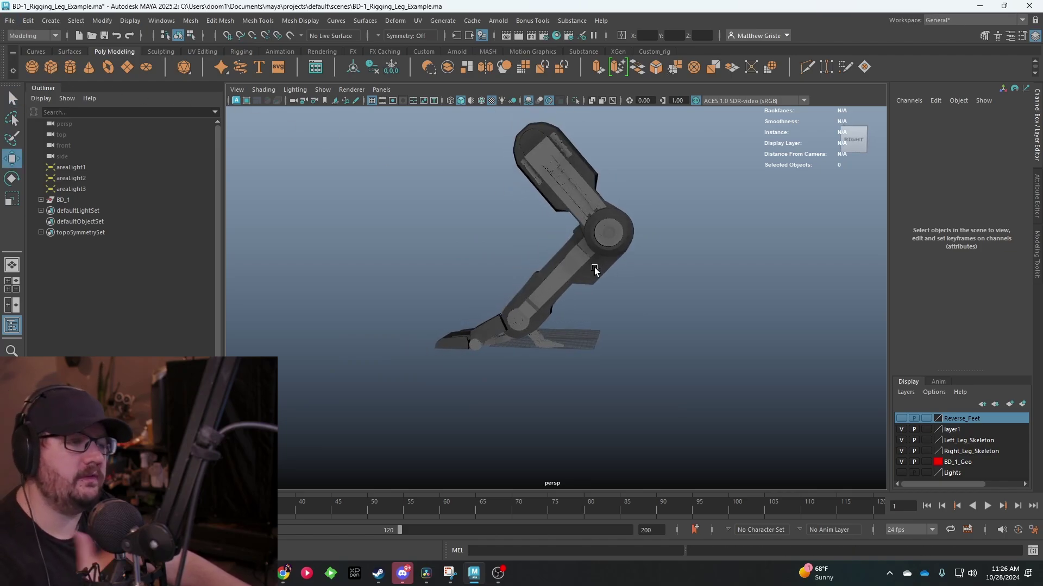
- In the side view, place the first joint at the hip pivot near the top of the upper leg
left_click(243, 49)
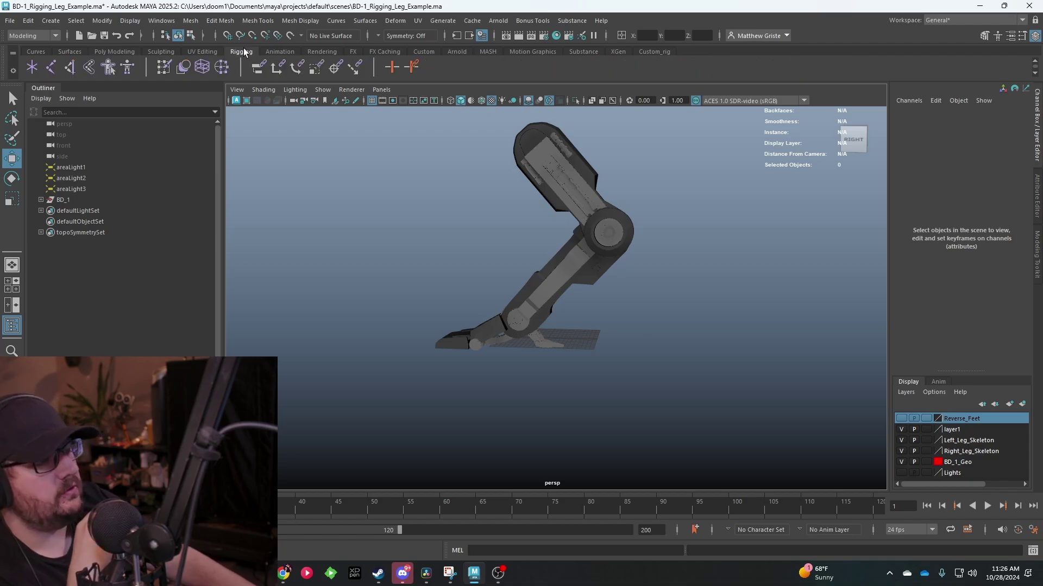
left_click(50, 67)
key("space")
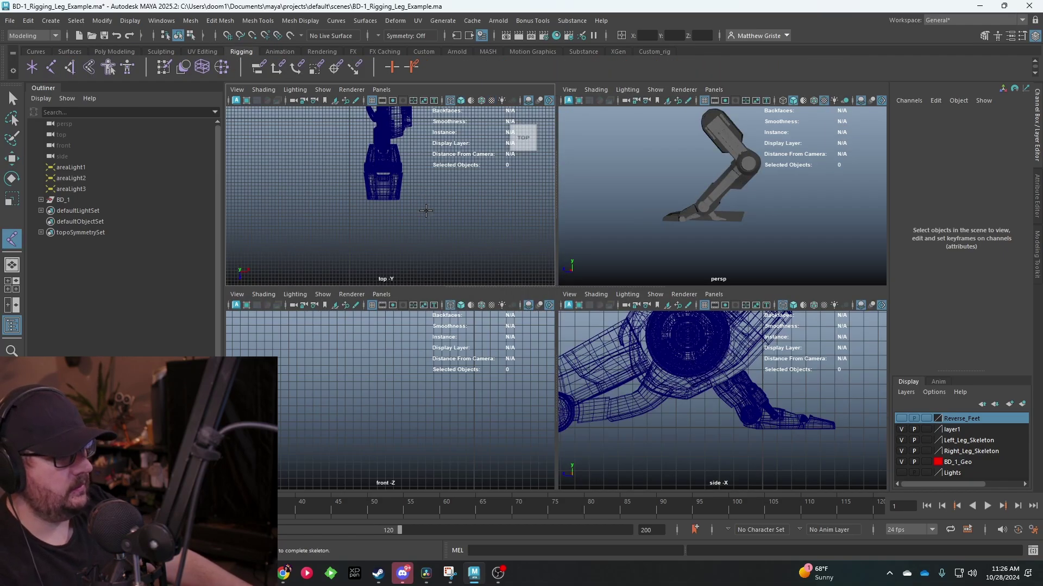
key("space")
scroll(671, 283, "down", 3)
scroll(575, 353, "up", 10)
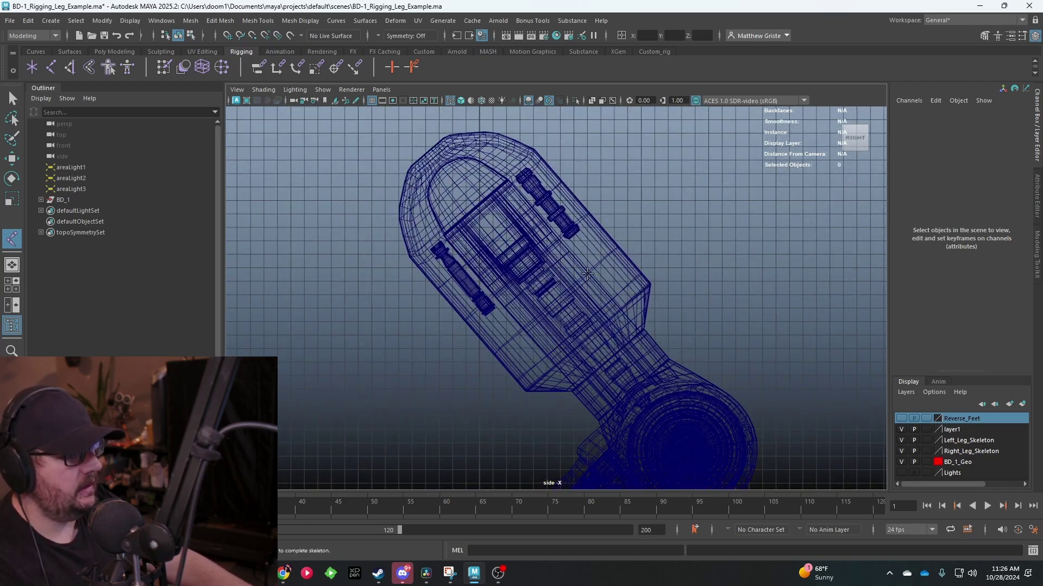
left_click(458, 181)
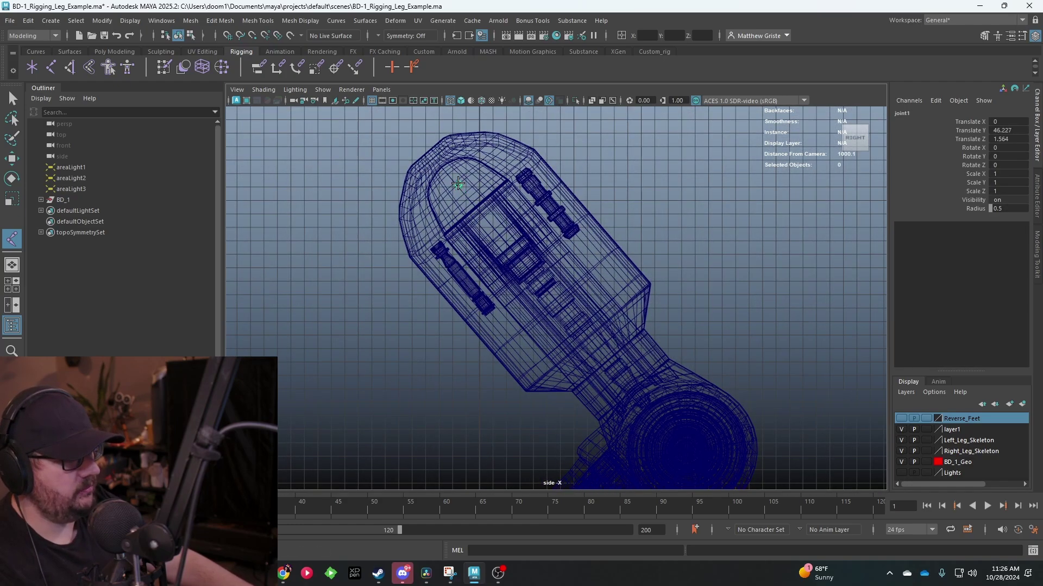
- Add a second joint at the centre of the round knee pivot, continuing the chain from the hip joint
scroll(587, 340, "down", 3)
middle_click_drag(586, 339, 518, 238, "alt")
left_click(535, 234)
left_click_drag(535, 233, 575, 298)
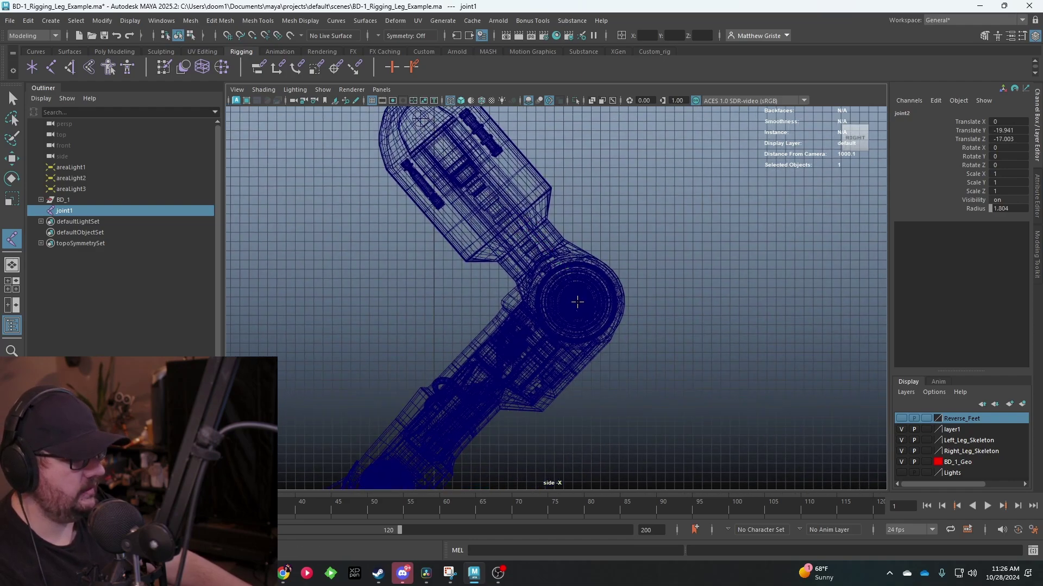
- Finish the joint chain and move the knee joint onto the exact centre of the knee disc with point snapping
scroll(577, 302, "up", 6)
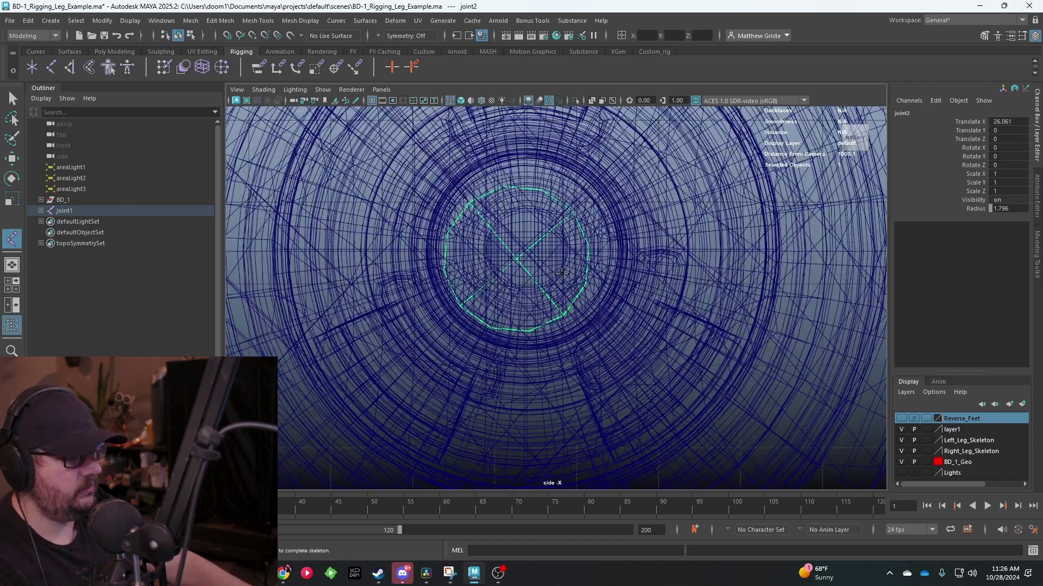
left_click(252, 36)
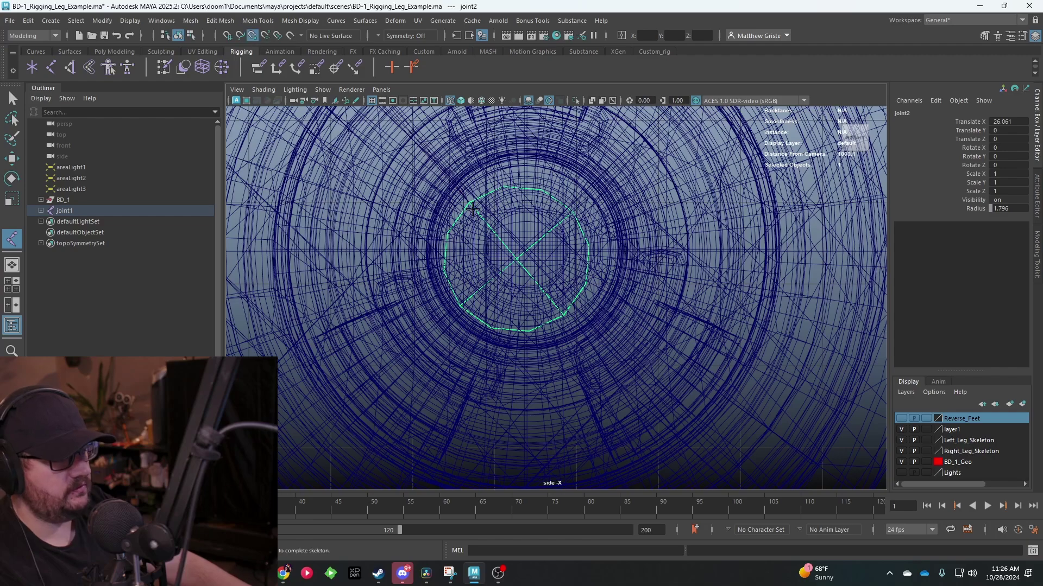
key("Return")
key("w")
left_click(517, 263)
left_click_drag(518, 260, 523, 248)
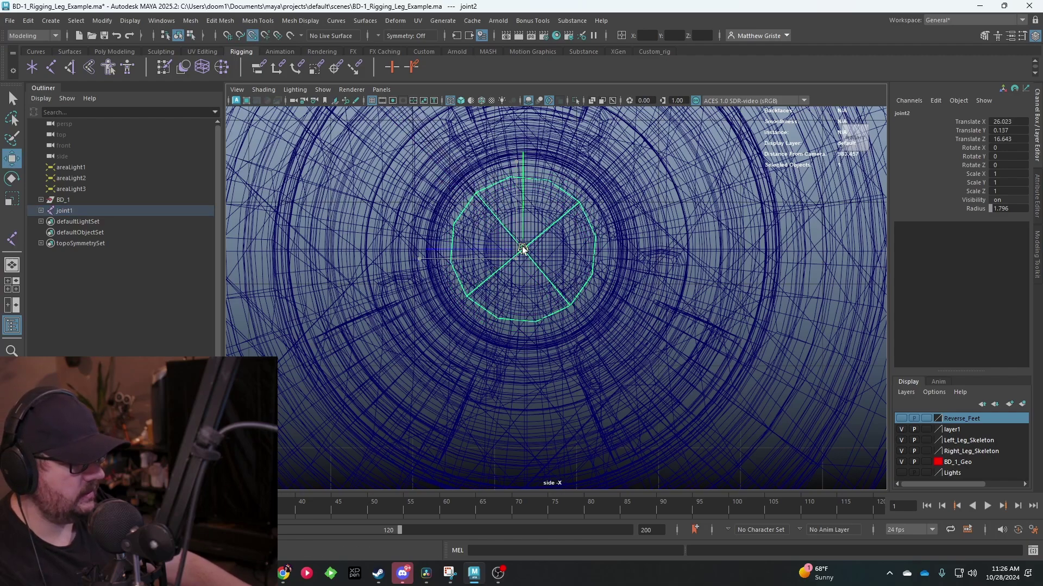
- Move the hip joint sideways onto the leg with point snapping, to a Translate X of about 12.159
key("space")
key("space")
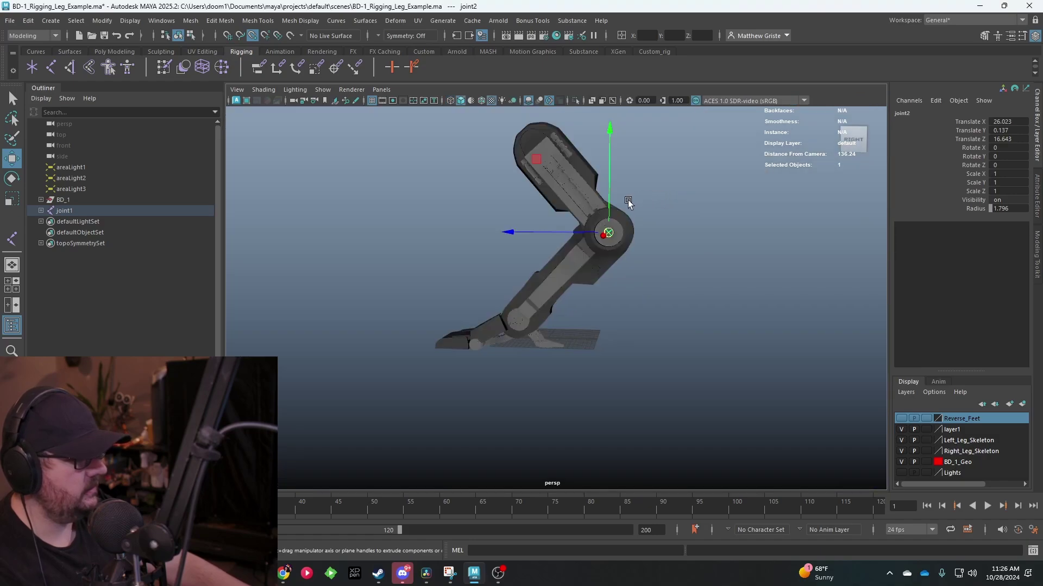
left_click_drag(521, 221, 598, 216, "alt")
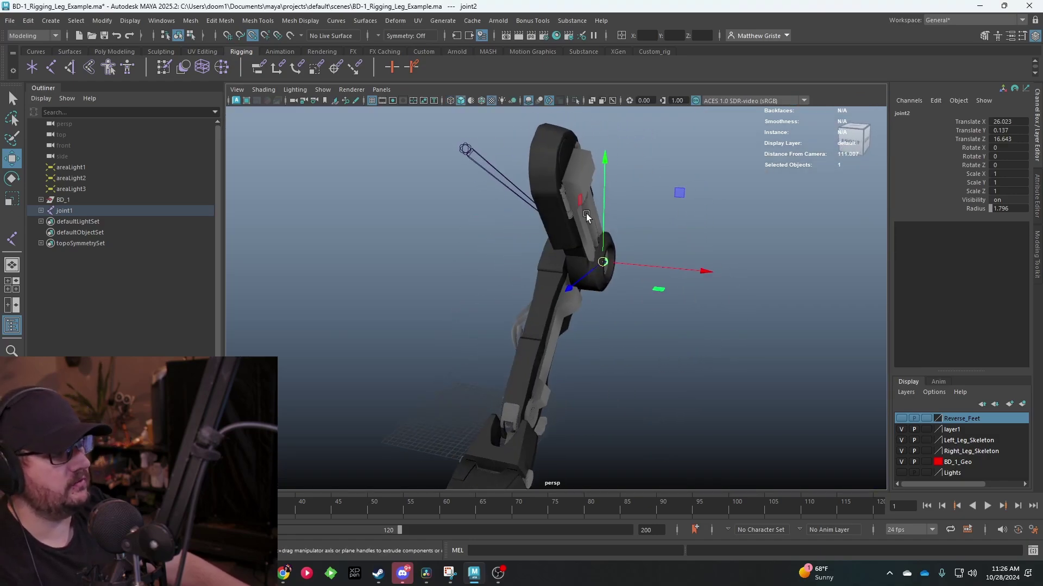
left_click(459, 152)
mouse_move(459, 151)
left_mouse_down("alt")
mouse_move(498, 169)
mouse_move(447, 166)
left_mouse_up("alt")
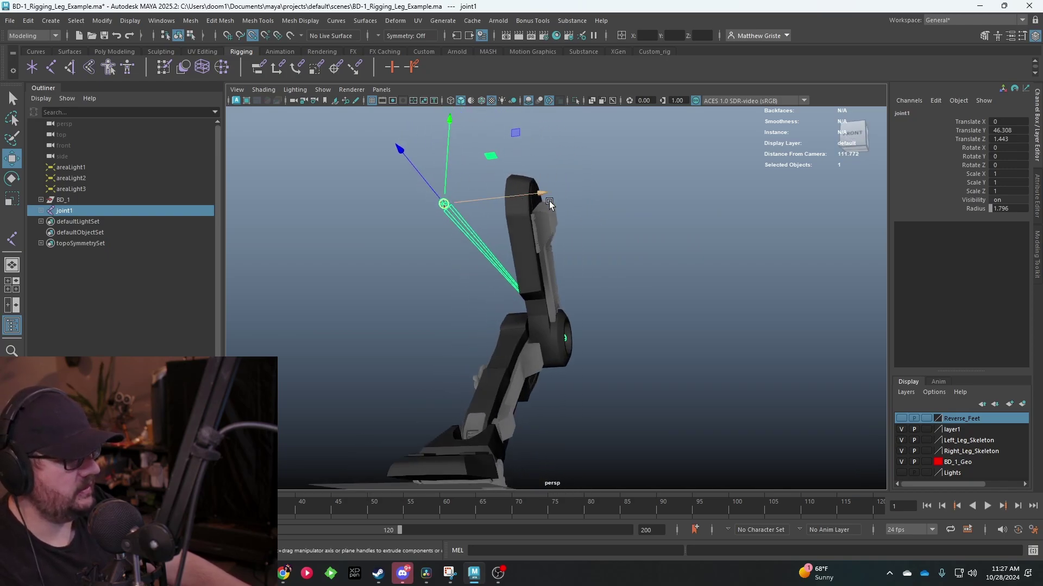
left_click_drag(382, 140, 478, 212, "alt")
key("ctrl+z")
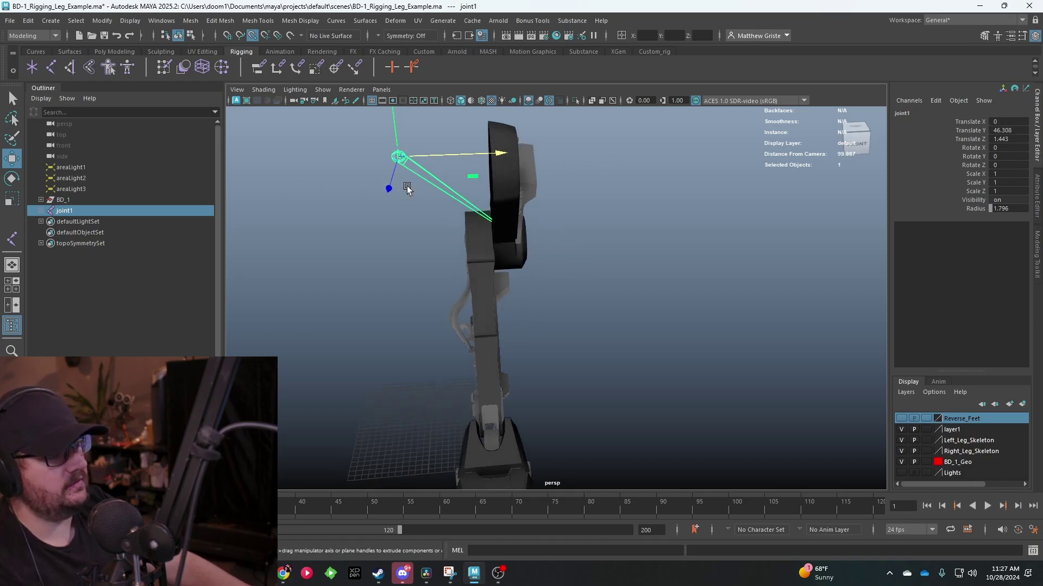
left_click_drag(382, 190, 539, 267, "alt")
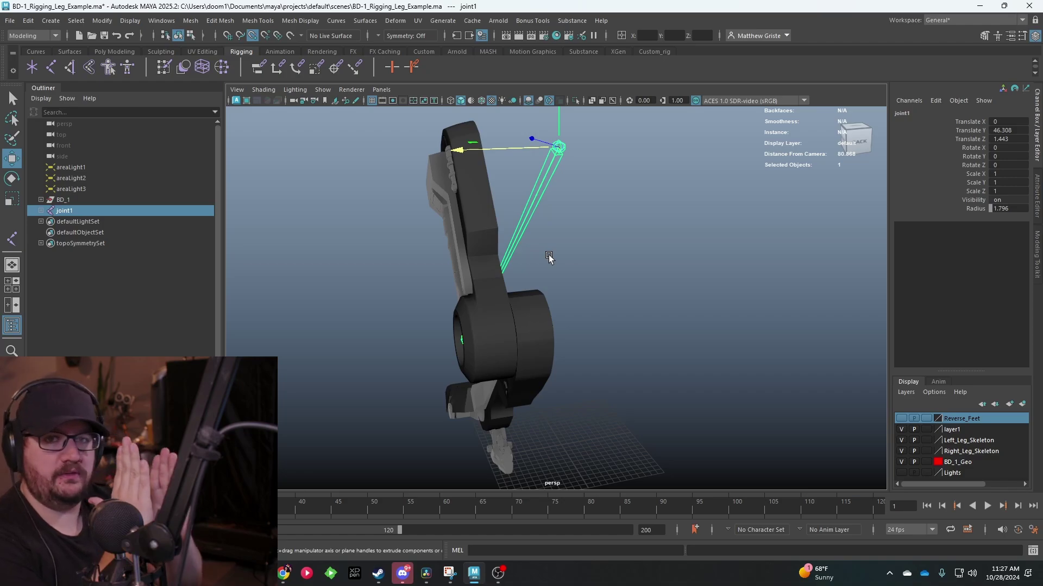
left_click_drag(493, 224, 461, 225, "alt")
mouse_move(464, 161)
left_mouse_down()
mouse_move(446, 157)
mouse_move(465, 159)
left_mouse_up()
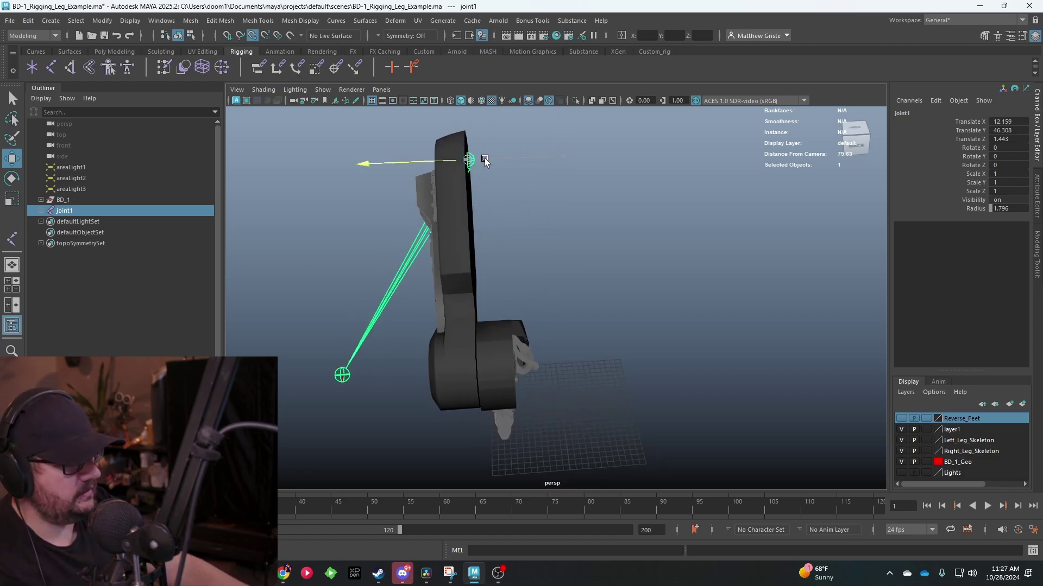
- In the front view, snap the hip joint sideways to a grid line in line with the lower leg
key("space")
key("space")
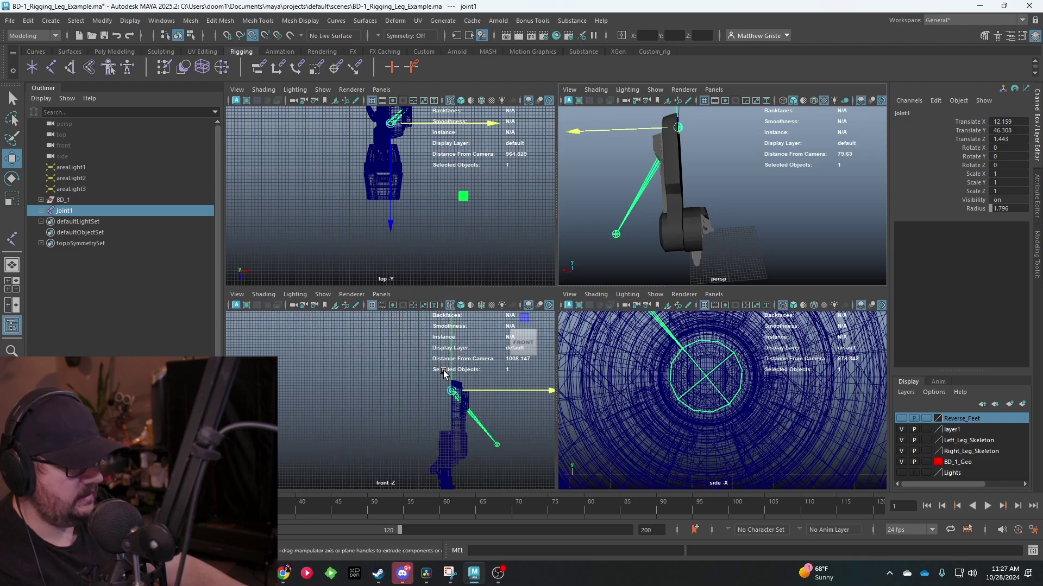
scroll(672, 327, "up", 5)
middle_click_drag(850, 264, 608, 233, "alt")
scroll(609, 233, "up", 2)
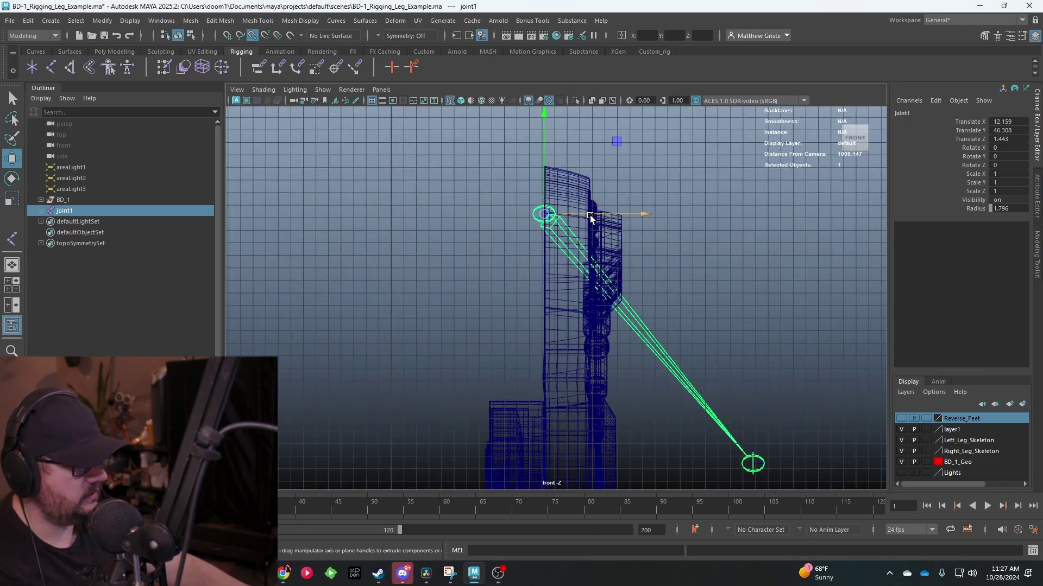
left_click_drag(632, 214, 505, 218)
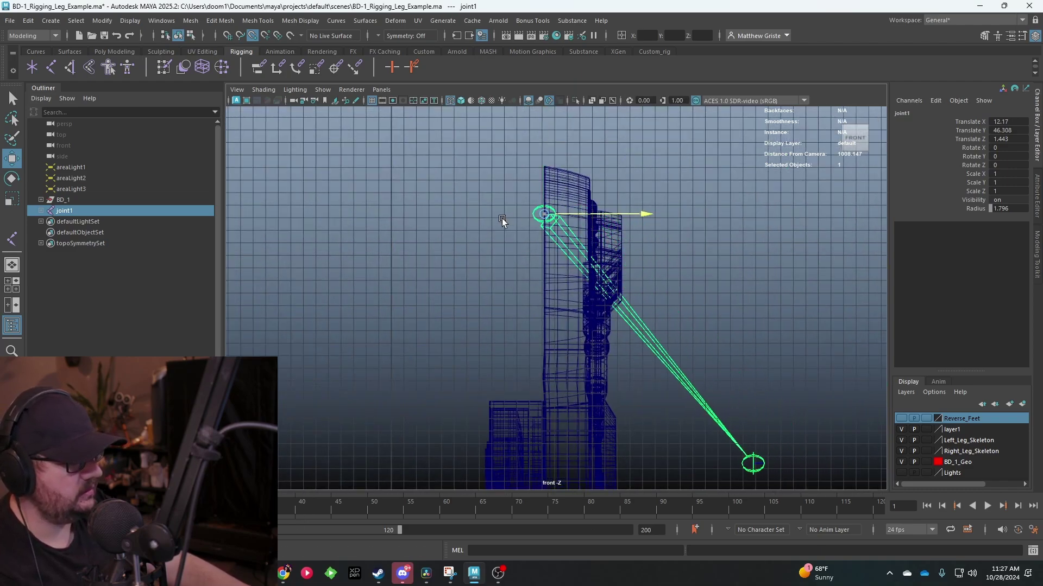
key("ctrl+z")
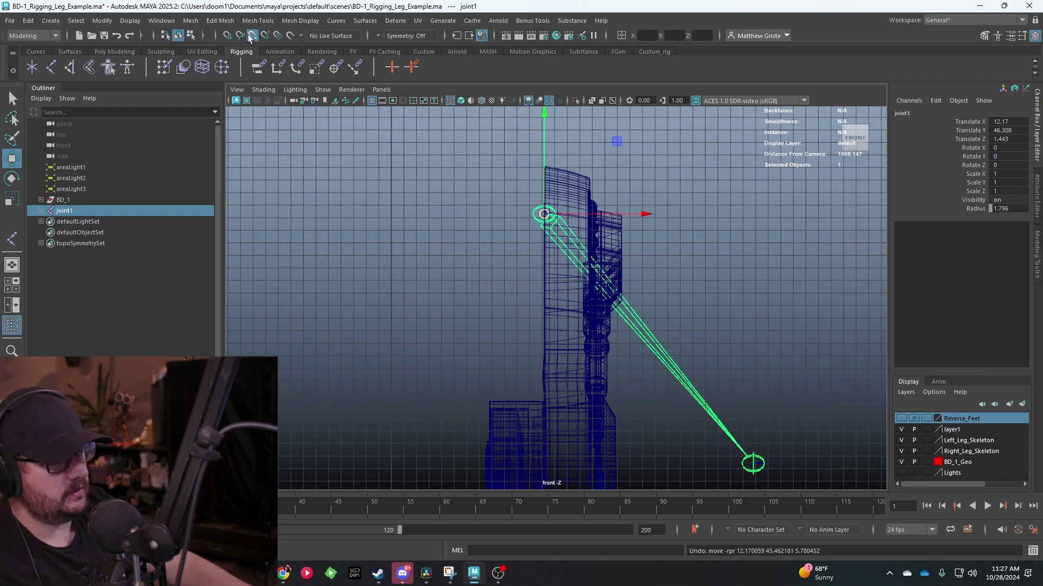
left_click_drag(633, 214, 502, 237)
- Snap the knee joint sideways to the same grid line so it sits straight below the hip joint
scroll(503, 237, "down", 3)
middle_click_drag(577, 352, 559, 202, "alt")
scroll(603, 222, "up", 3)
left_click(700, 264)
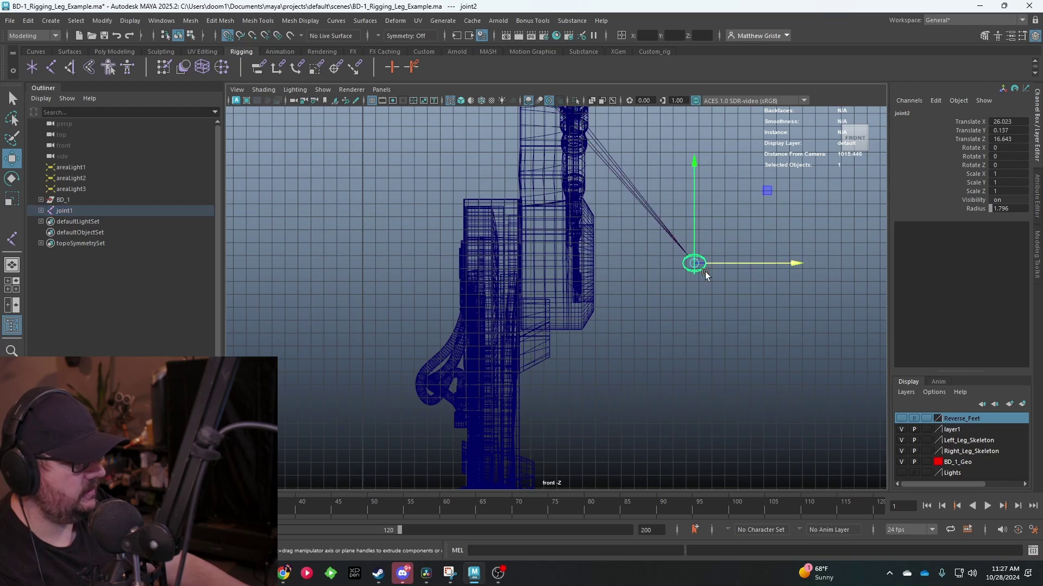
left_click_drag(700, 276, 478, 276)
scroll(530, 247, "down", 2)
middle_click_drag(532, 202, 519, 362, "alt")
scroll(533, 313, "up", 1)
- Check the hip and knee joint placement against the leg in the side and perspective views
key("space")
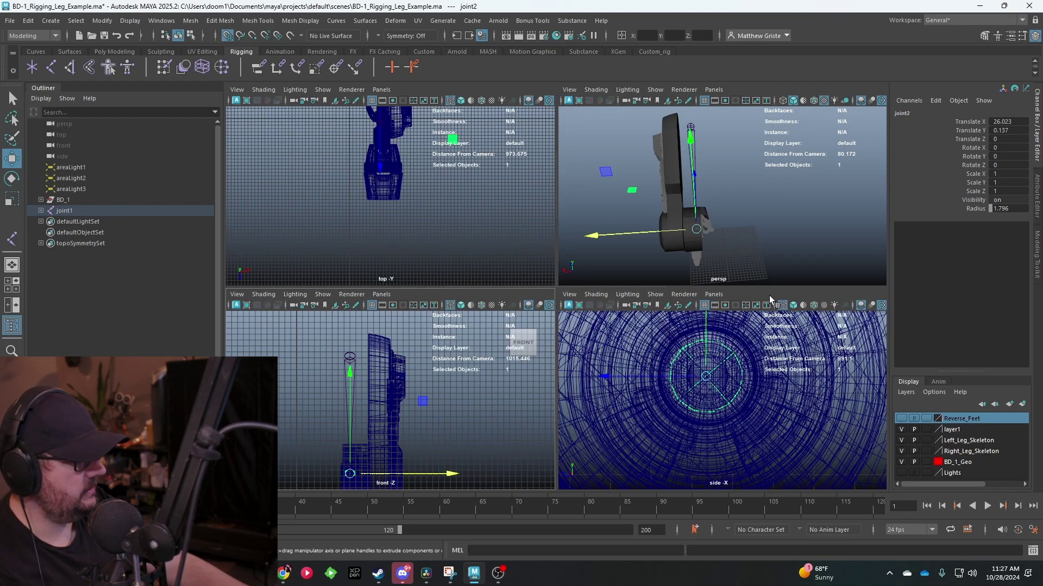
key("space")
scroll(506, 217, "down", 3)
key("space")
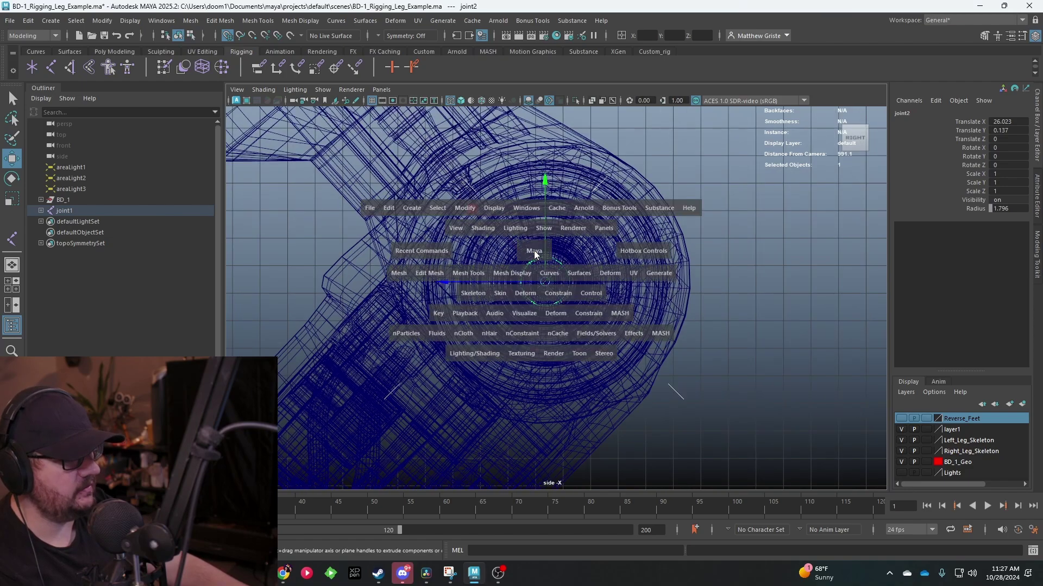
scroll(724, 218, "up", 5)
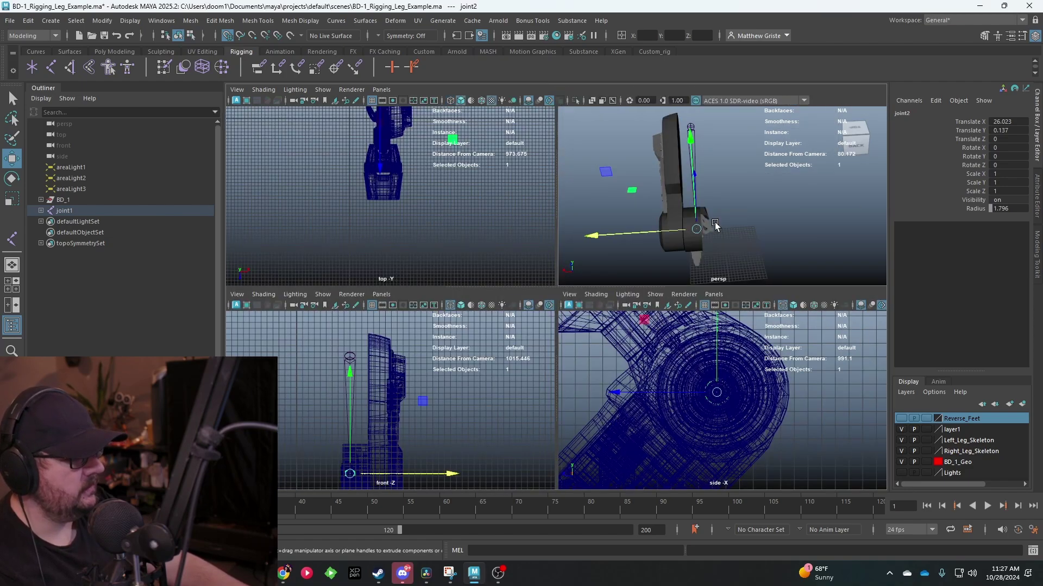
key("space")
left_click_drag(572, 321, 640, 267, "alt")
key("space")
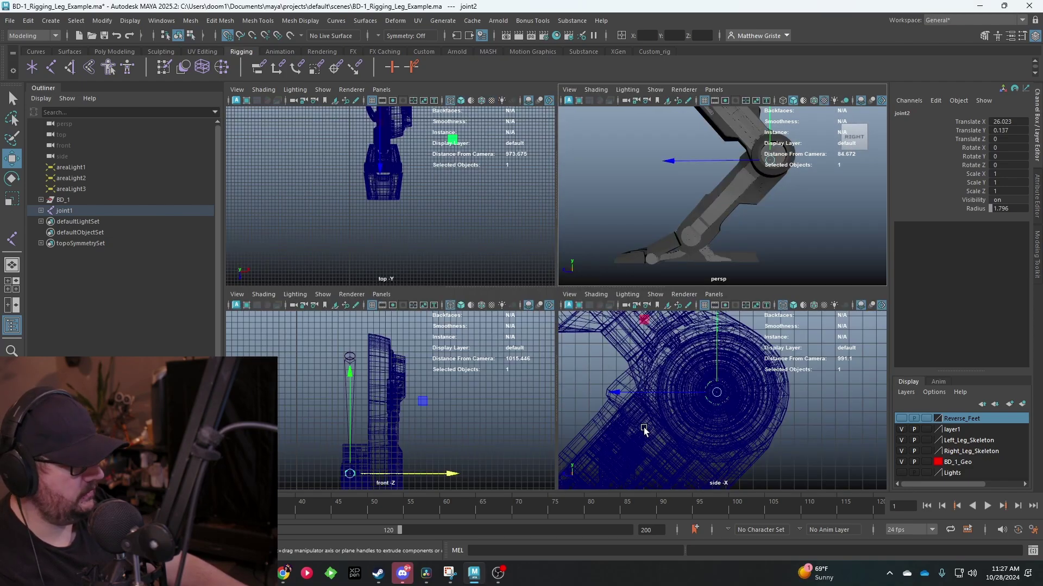
- In the side view, create a separate joint at the centre of the round ankle pivot
left_click(46, 68)
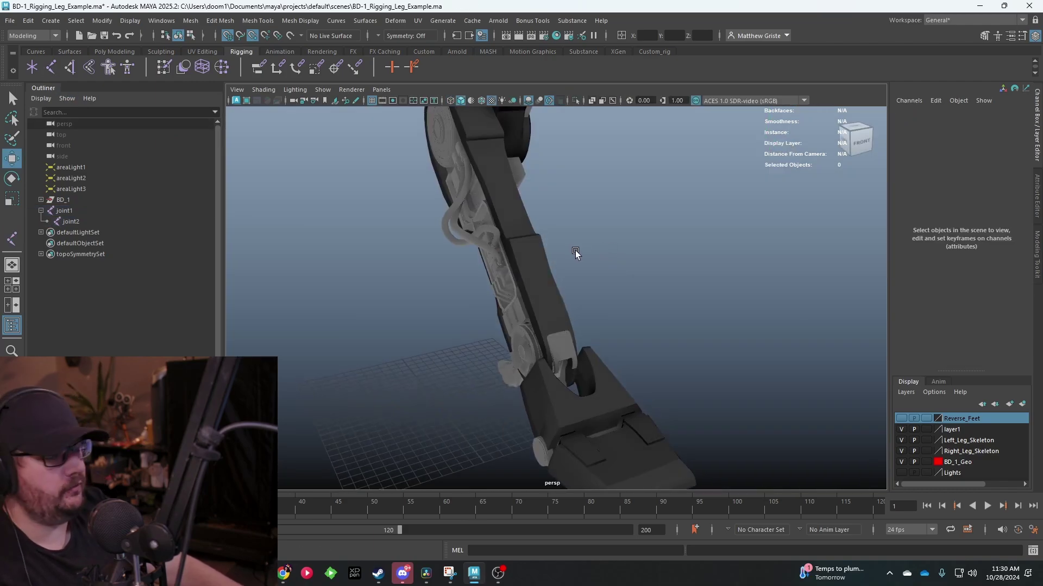
left_click_drag(575, 250, 477, 246, "alt")
key("space")
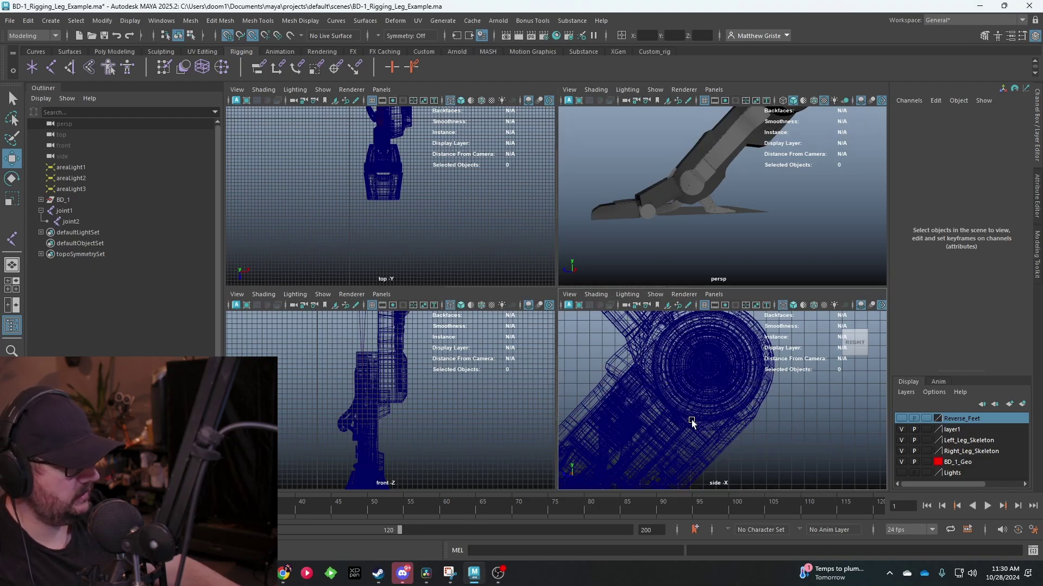
key("space")
scroll(463, 203, "up", 5)
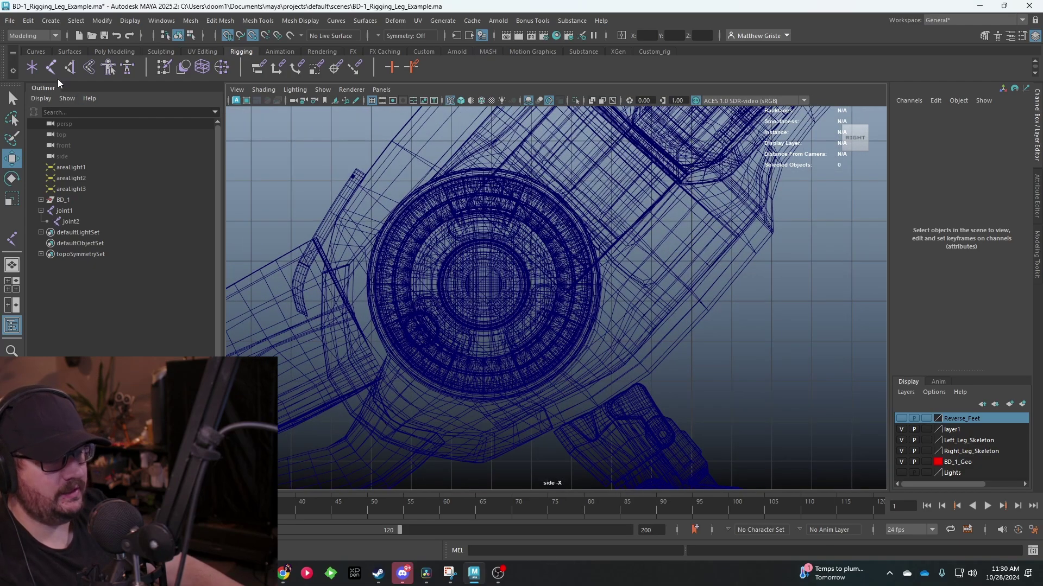
left_click(52, 72)
left_click(483, 283)
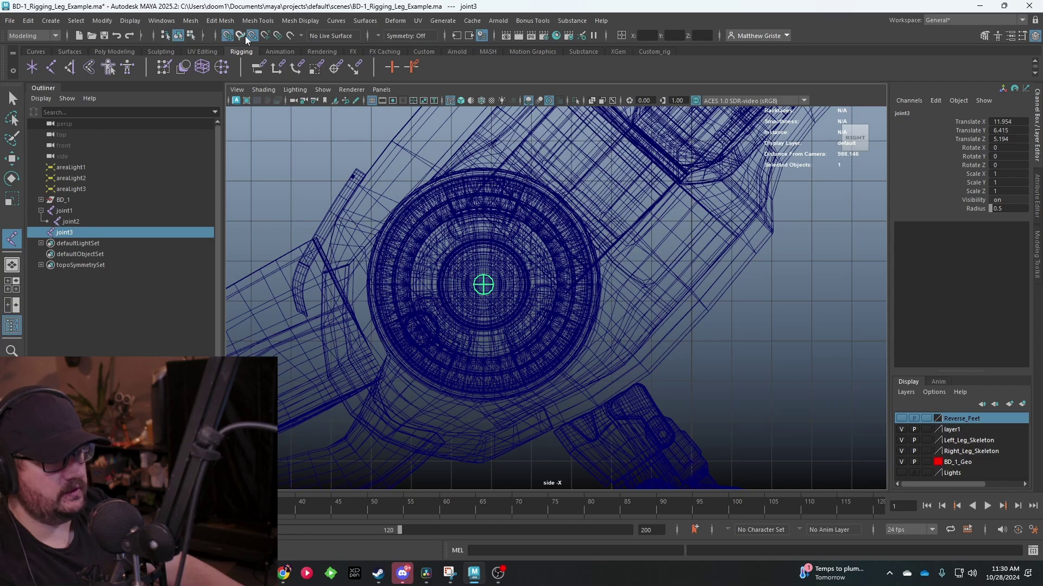
- In the front view, snap the ankle joint sideways along the grid to a Translate X of 9
key("w")
key("f")
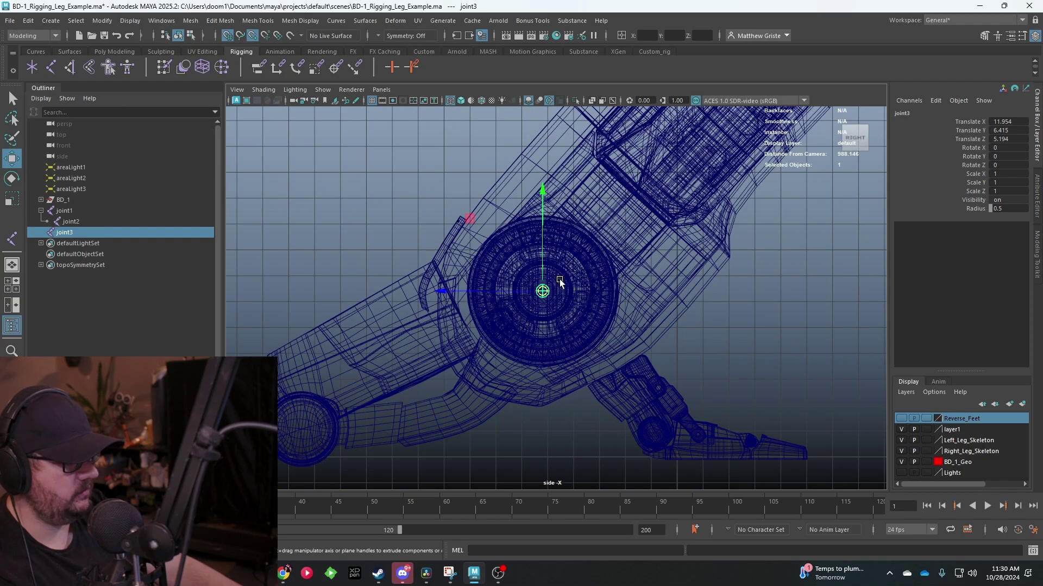
key("space")
key("r")
key("space")
middle_click_drag(495, 395, 443, 354, "alt")
key("w")
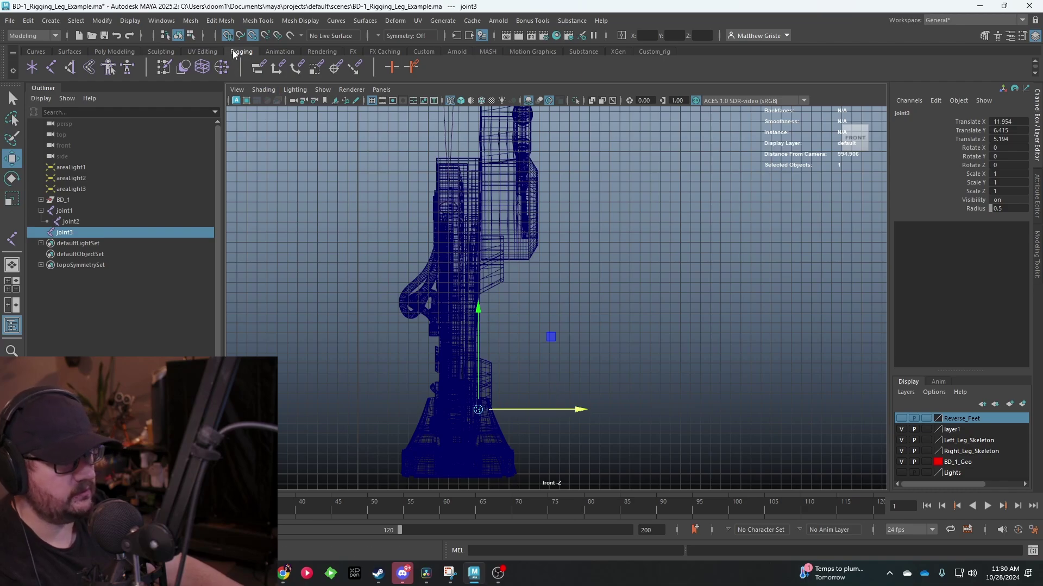
scroll(538, 376, "up", 1)
middle_click_drag(536, 403, 567, 326, "alt")
left_click_drag(580, 342, 479, 343)
scroll(430, 372, "up", 4)
middle_click_drag(430, 372, 582, 299, "alt")
scroll(587, 302, "up", 7)
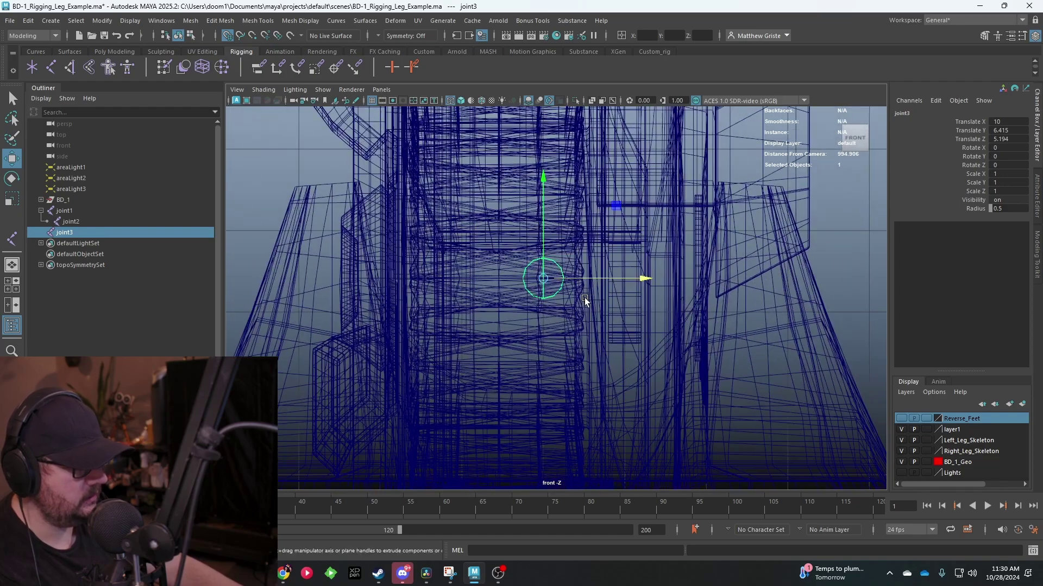
left_click_drag(572, 272, 472, 272)
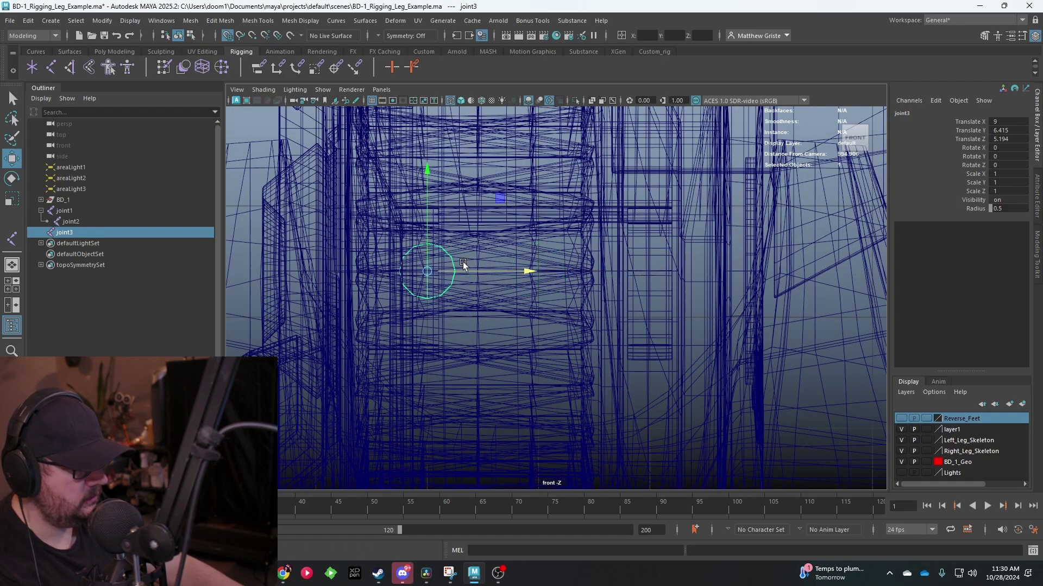
- In the perspective view, isolate the hip-and-knee joint chain together with the separate ankle joint
scroll(526, 234, "down", 8)
middle_click_drag(525, 235, 517, 280, "alt")
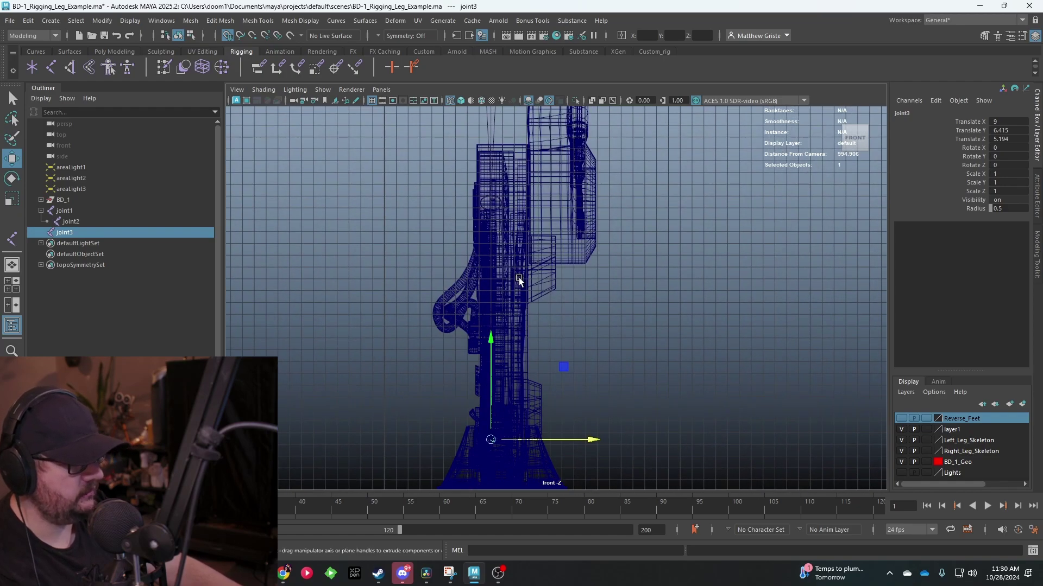
key("space")
key("space")
left_click_drag(555, 198, 519, 161, "alt")
left_click(518, 160, "shift")
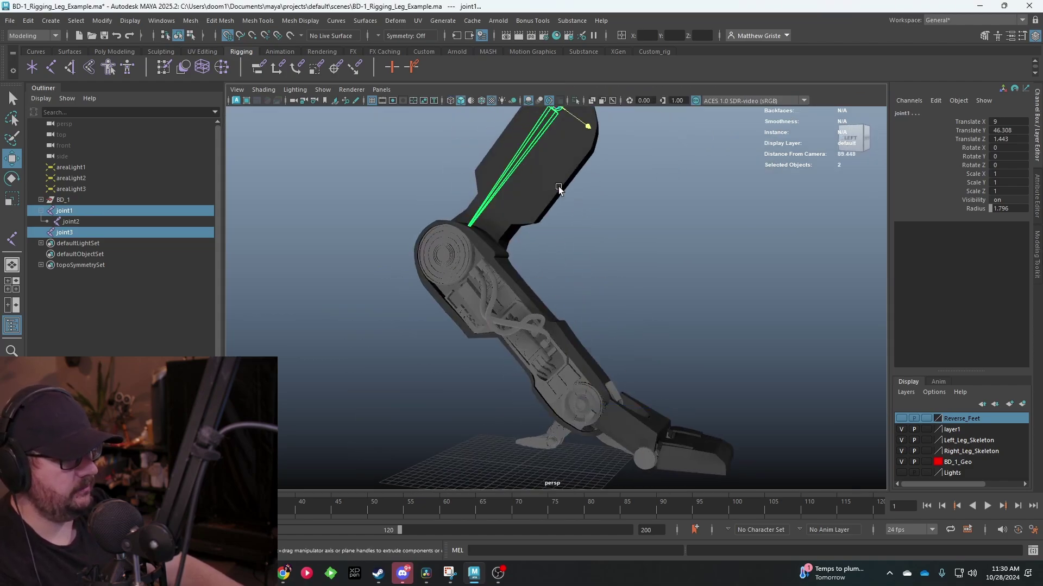
key("ctrl+1")
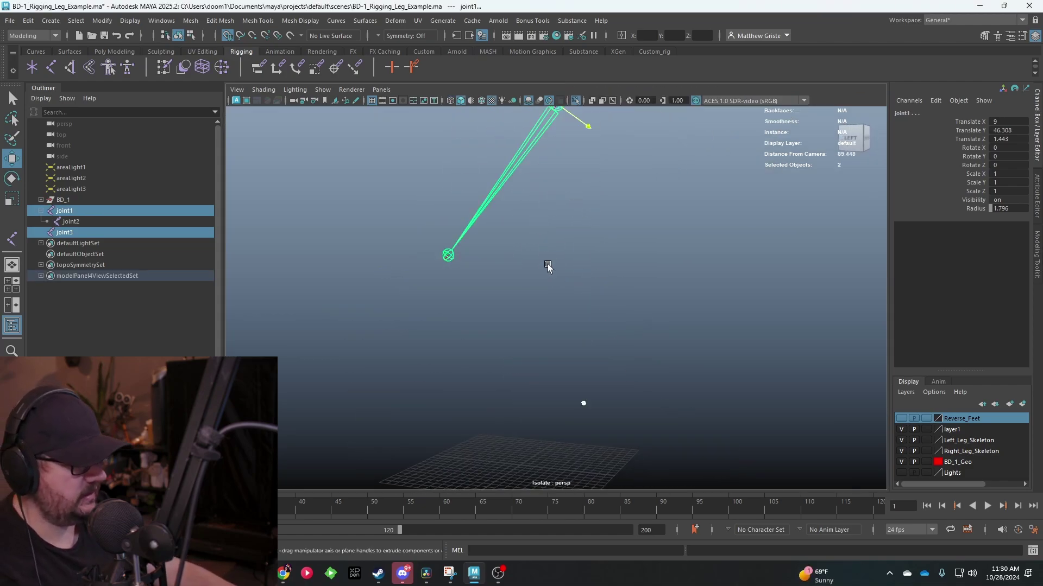
- Parent the ankle joint under the knee joint and expand the knee's hierarchy in the Outliner
right_click_drag(549, 263, 651, 324, "alt")
left_click(605, 404)
left_click(600, 403)
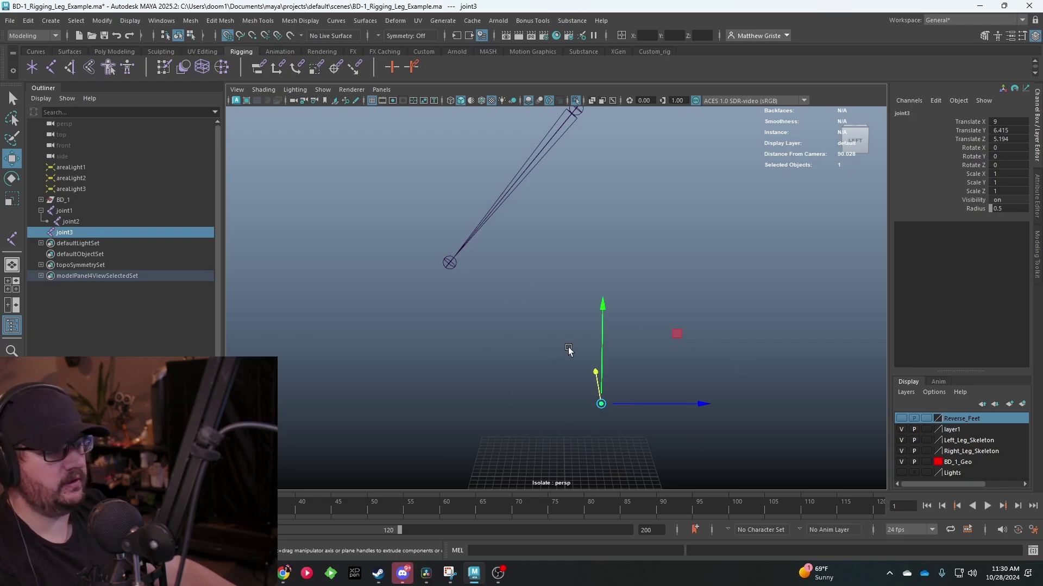
left_click_drag(417, 275, 504, 262, "alt")
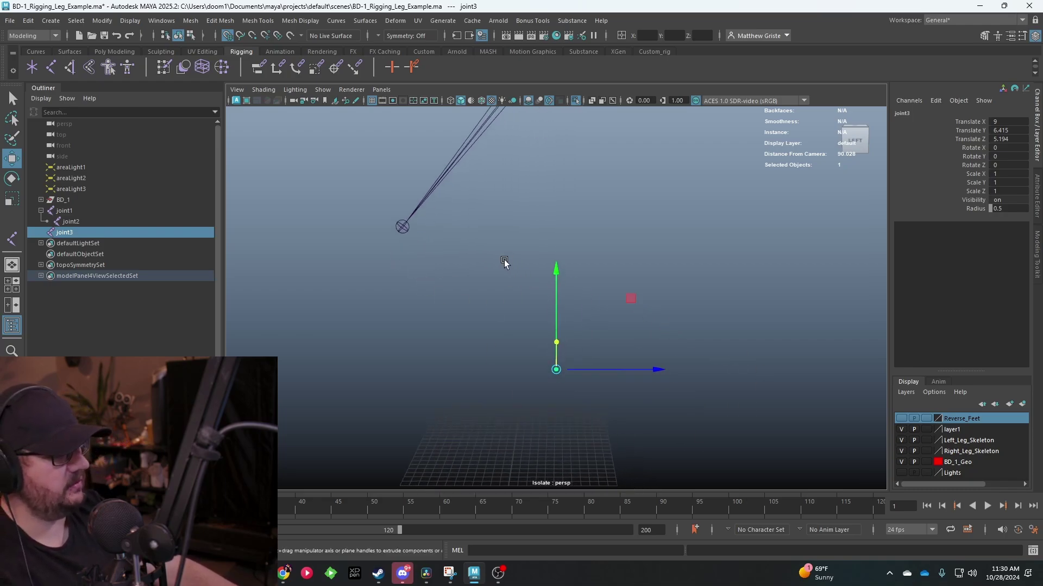
left_click(407, 230, "shift")
key("p")
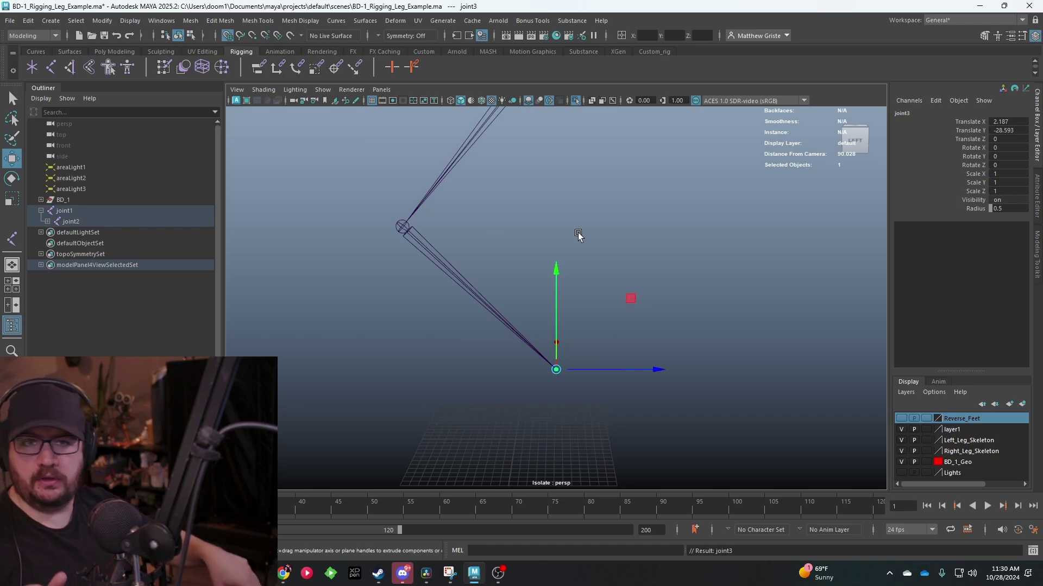
left_click(47, 221)
- In the side view, create a two-joint chain from the front toe's round pivot to the front toe's tip, snapped to the grid
scroll(507, 282, "down", 3)
left_click_drag(602, 290, 551, 256, "alt")
key("space")
key("space")
middle_click_drag(657, 406, 686, 273, "alt")
scroll(687, 272, "down", 1)
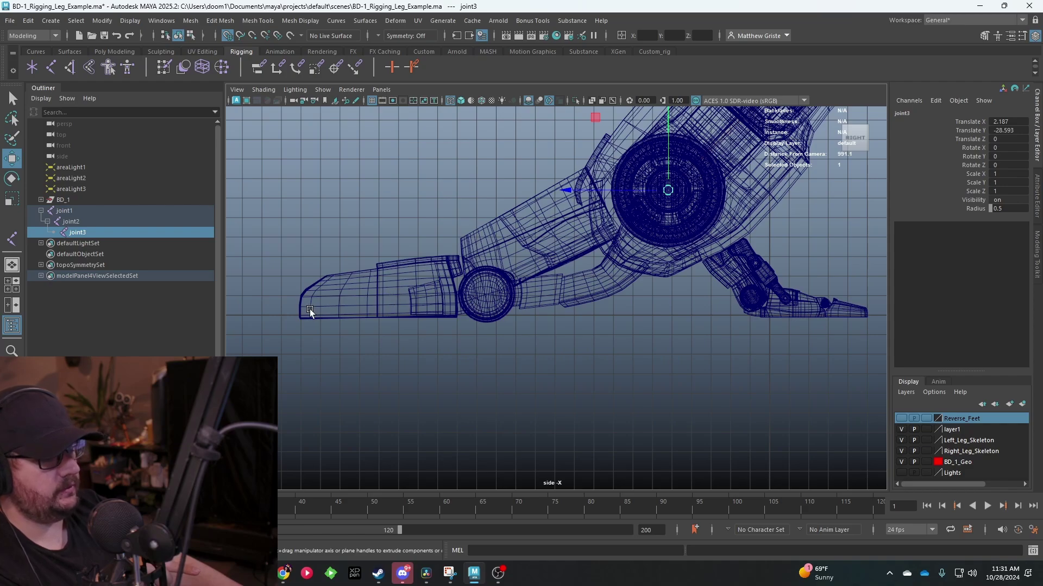
left_click(50, 66)
scroll(383, 276, "up", 3)
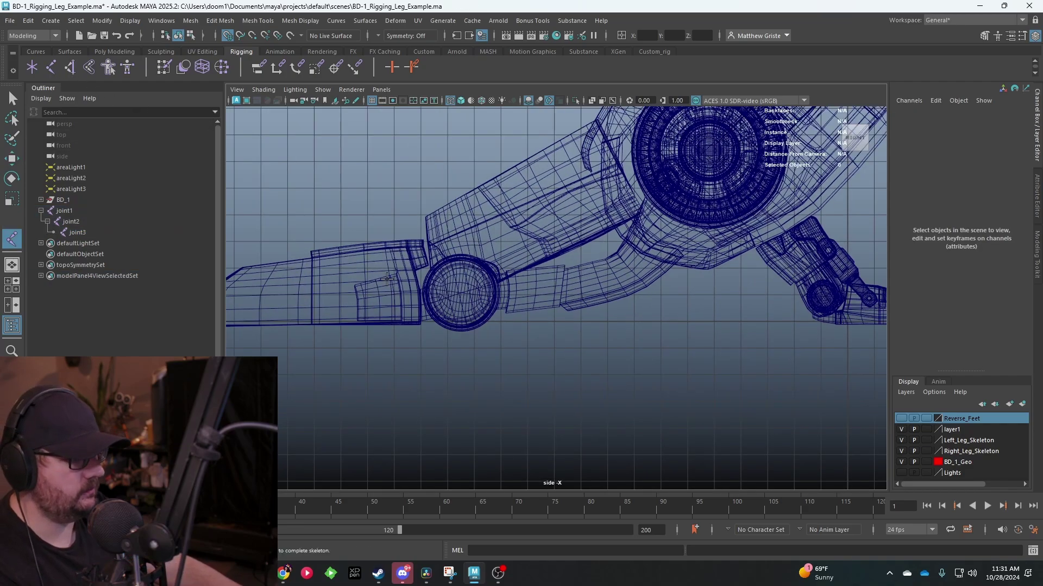
left_click(448, 294)
middle_click_drag(456, 330, 590, 321, "alt")
left_click(343, 288)
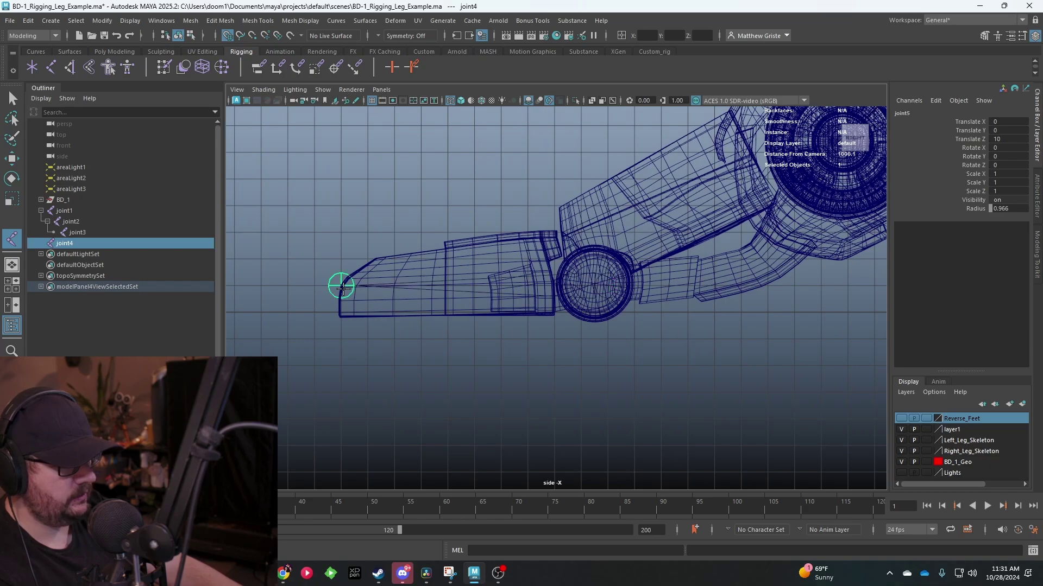
middle_click_drag(653, 299, 576, 271, "alt")
scroll(587, 266, "up", 1)
scroll(642, 307, "up", 1)
scroll(612, 279, "down", 2)
middle_click_drag(766, 269, 622, 263, "alt")
middle_click_drag(677, 208, 561, 264, "alt")
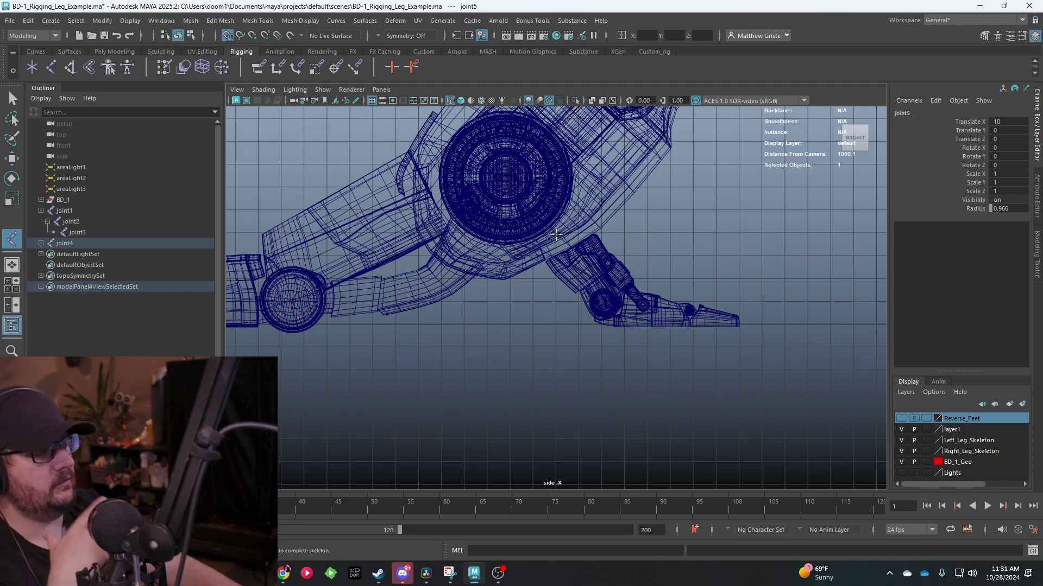
scroll(556, 235, "up", 4)
middle_click_drag(595, 173, 492, 208, "alt")
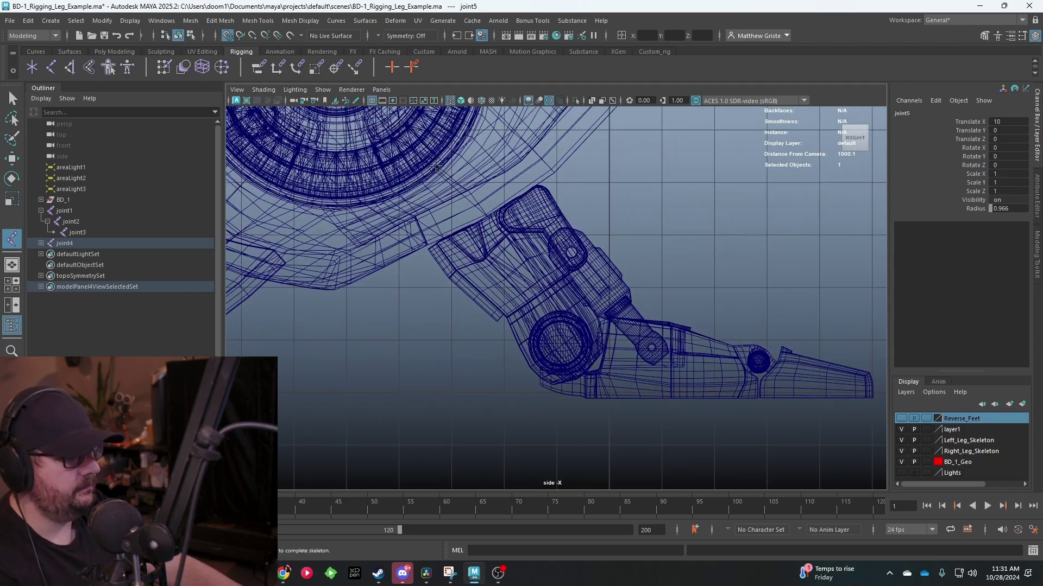
scroll(434, 173, "down", 3)
scroll(514, 237, "up", 3)
middle_click_drag(566, 270, 510, 225, "alt")
middle_click_drag(530, 275, 501, 242, "alt")
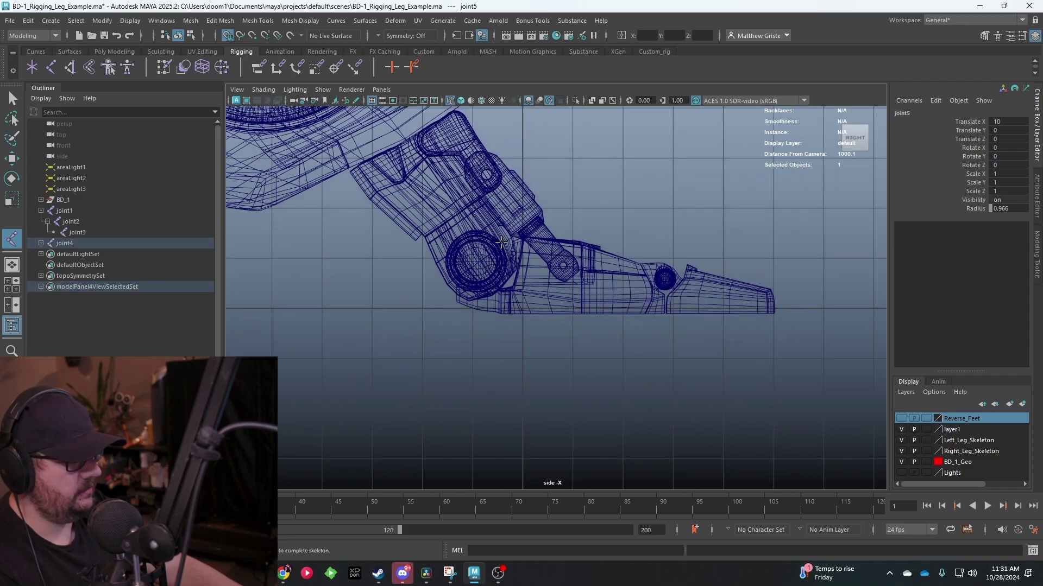
scroll(624, 279, "up", 3)
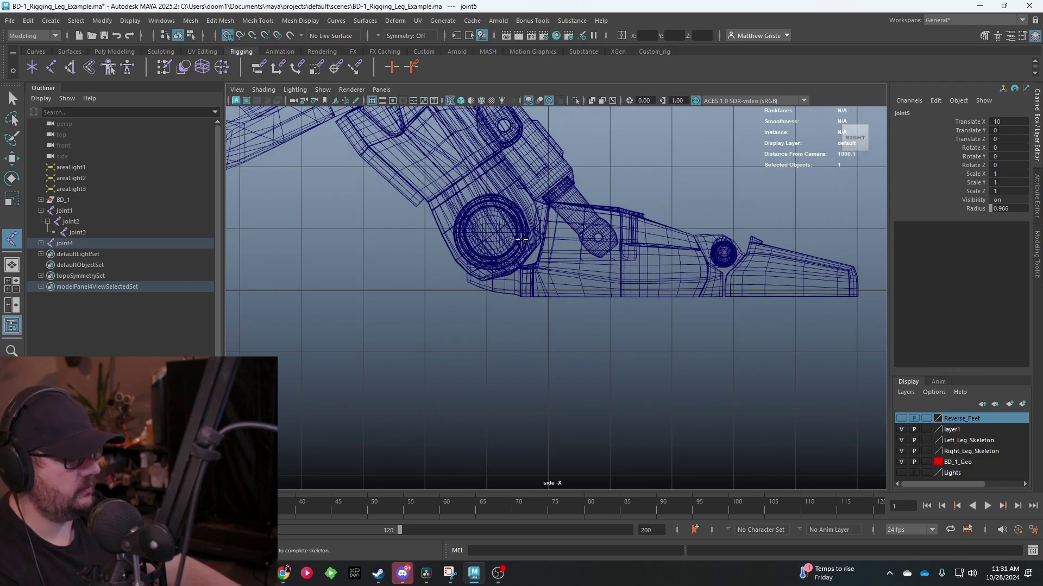
left_click(491, 233)
key("ctrl+z")
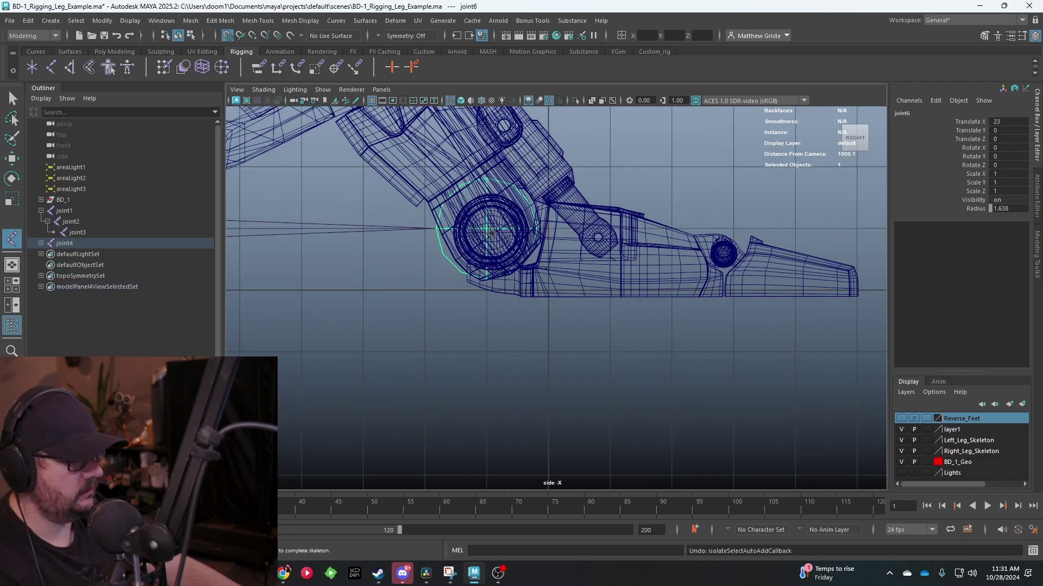
scroll(450, 314, "down", 8)
key("ctrl+z")
middle_click_drag(402, 312, 763, 286, "alt")
left_click(566, 294)
key("ctrl+z")
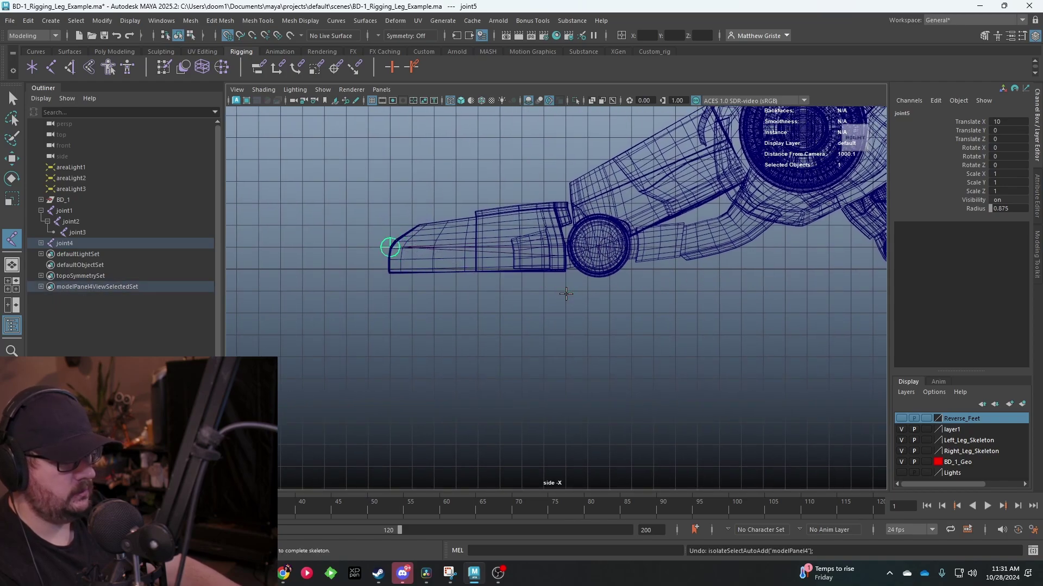
- Complete the front toe chain and start a separate joint chain at the large round pivot of the rear foot piece
key("Return")
left_click(634, 302)
middle_click_drag(793, 289, 500, 295, "alt")
scroll(500, 295, "up", 1)
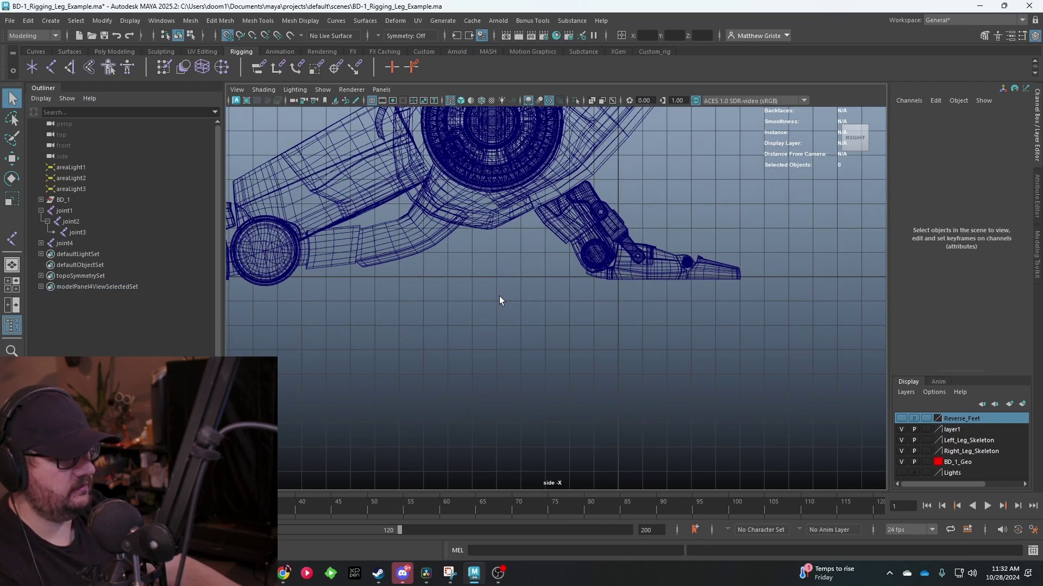
left_click(11, 239)
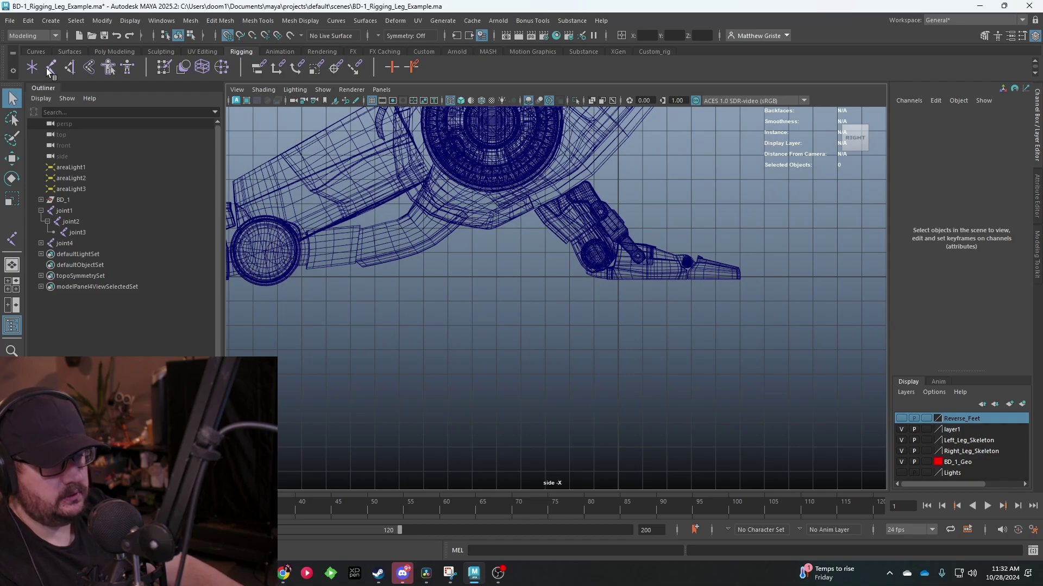
scroll(496, 213, "up", 2)
scroll(612, 227, "up", 3)
middle_click_drag(613, 227, 413, 292, "alt")
left_click(402, 291)
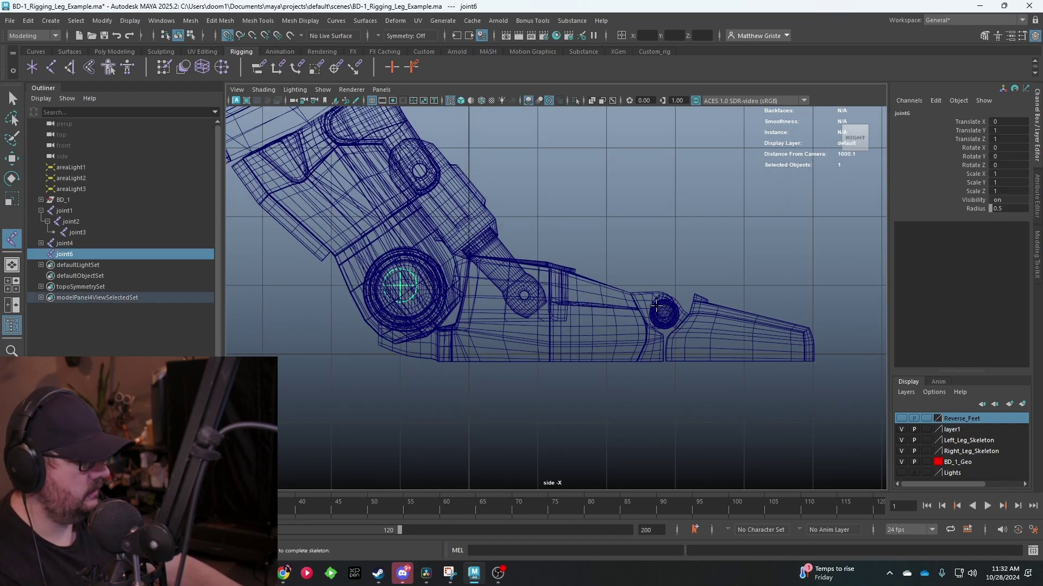
- Extend the rear foot chain with a joint at the small round toe pivot and an end joint at the rear toe's tip
left_click(666, 313)
middle_click_drag(705, 312, 629, 278, "alt")
scroll(677, 295, "up", 2)
middle_click_drag(763, 314, 658, 291, "alt")
left_click(694, 304)
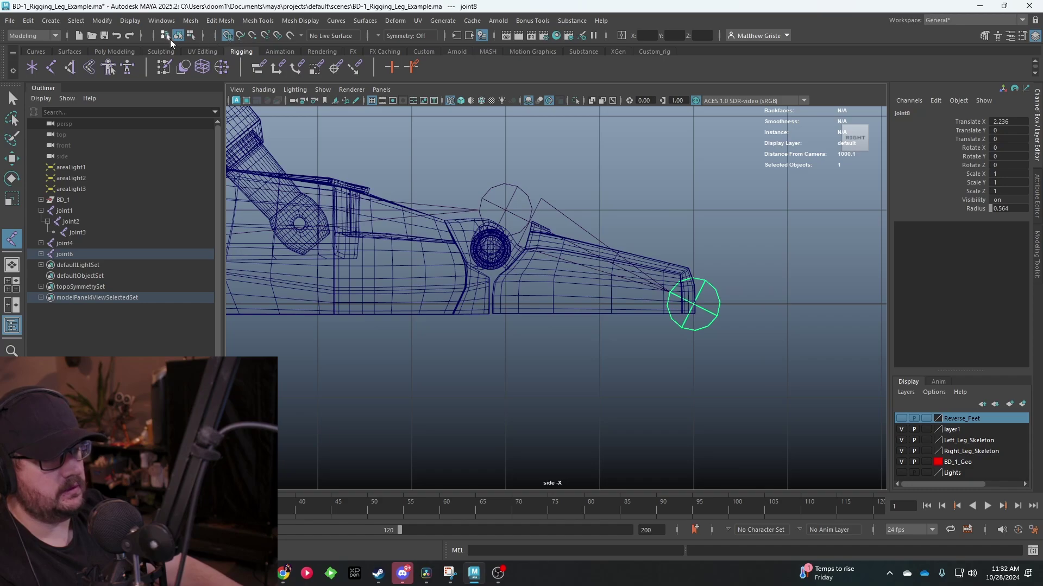
- Switch from grid to point snapping and move the rear chain's middle joint onto the centre of the small round pivot
left_click(253, 37)
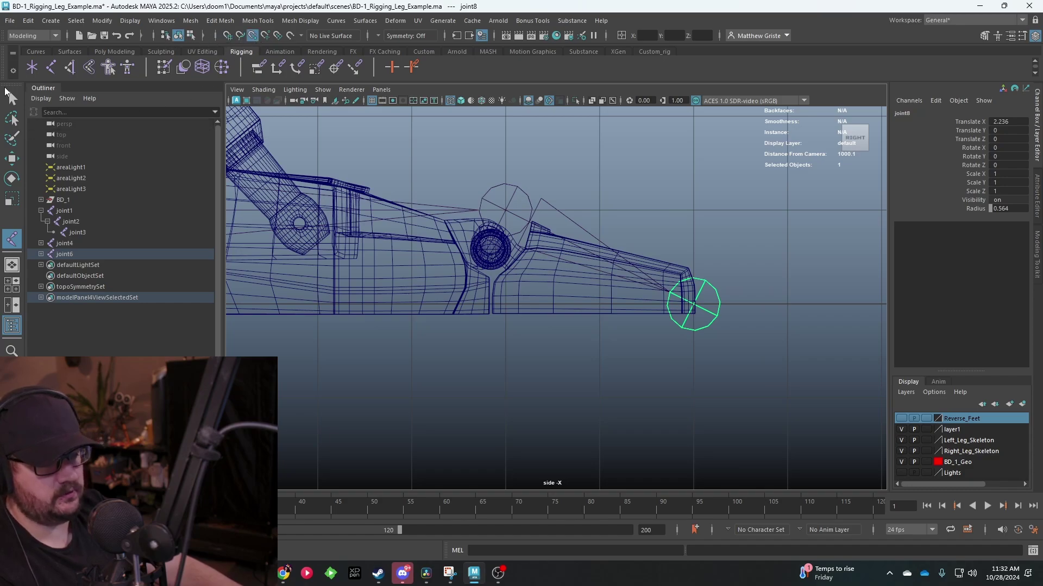
left_click(12, 100)
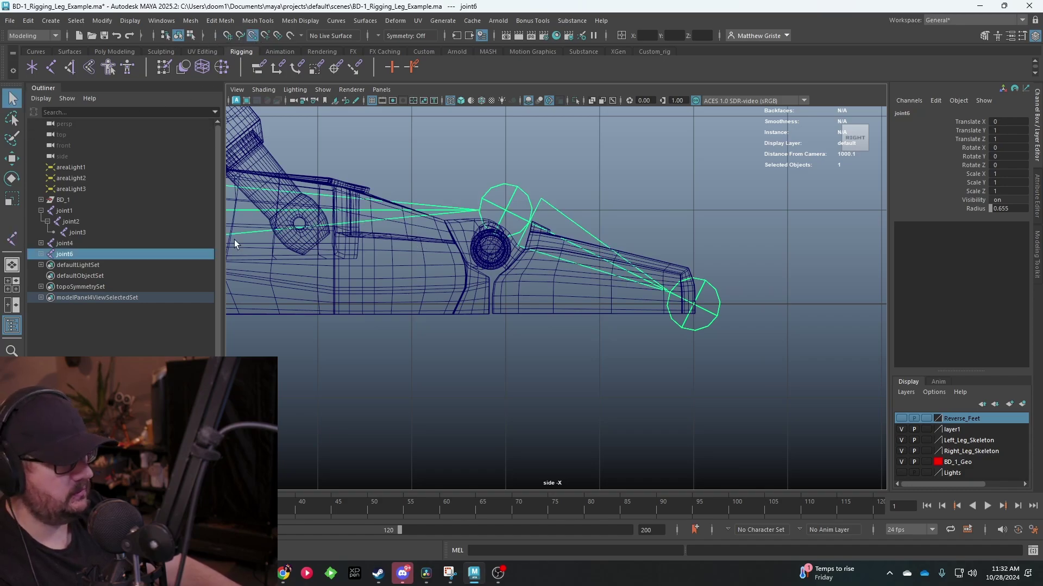
left_click(12, 159)
scroll(487, 184, "up", 2)
left_click(486, 181)
left_click_drag(486, 176, 467, 231)
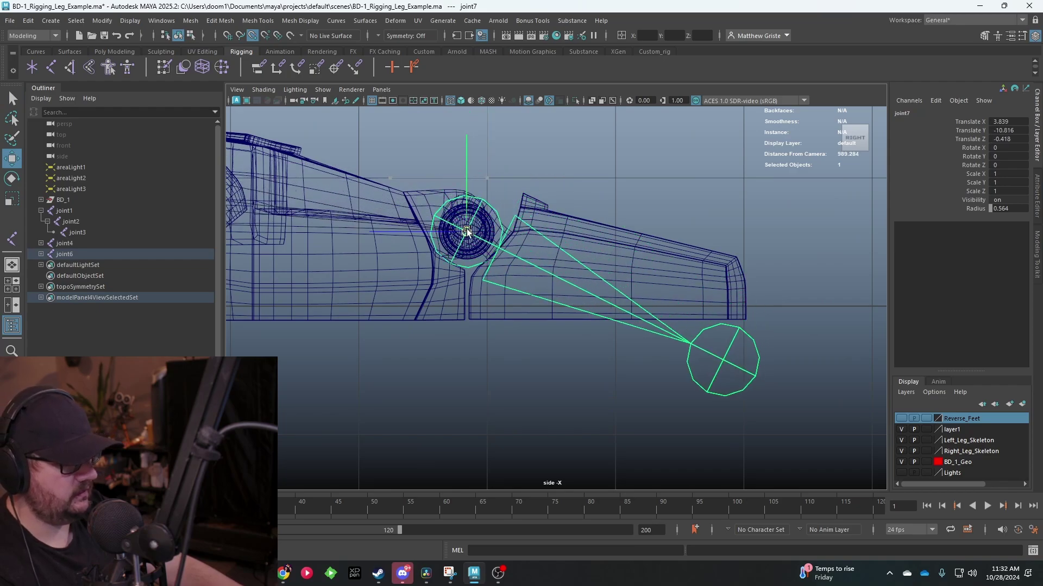
- Raise the rear chain's end joint vertically so it sits within the tip of the rear toe
left_click(729, 351)
left_click(726, 352)
mouse_move(725, 297)
left_mouse_down()
mouse_move(720, 271)
mouse_move(720, 281)
left_mouse_up()
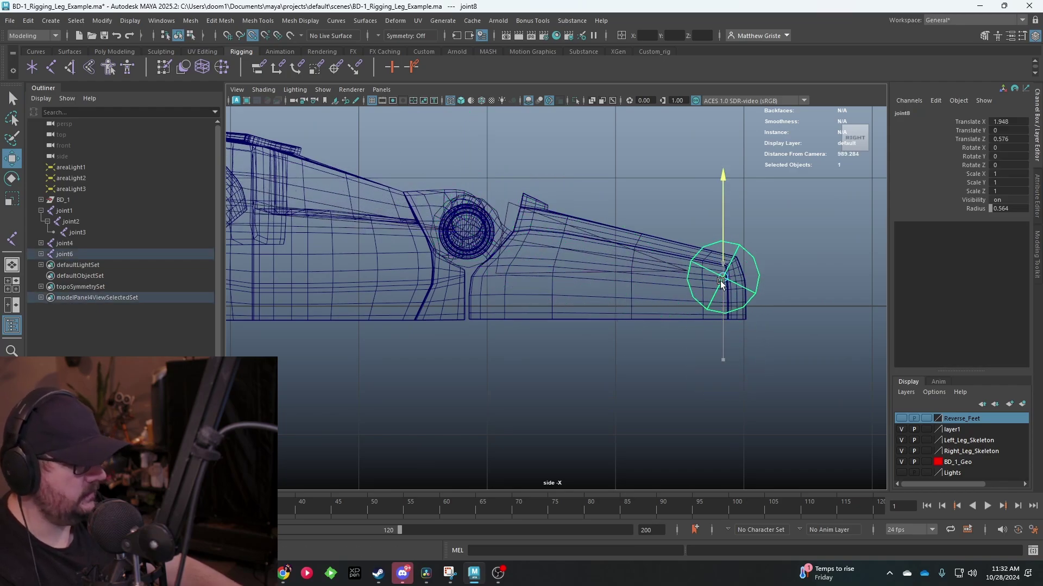
- Move the rear chain's root joint vertically to a Translate Y of 0.858 to align it with the large round pivot
scroll(720, 281, "down", 4)
middle_click_drag(414, 276, 558, 273, "alt")
scroll(558, 273, "up", 4)
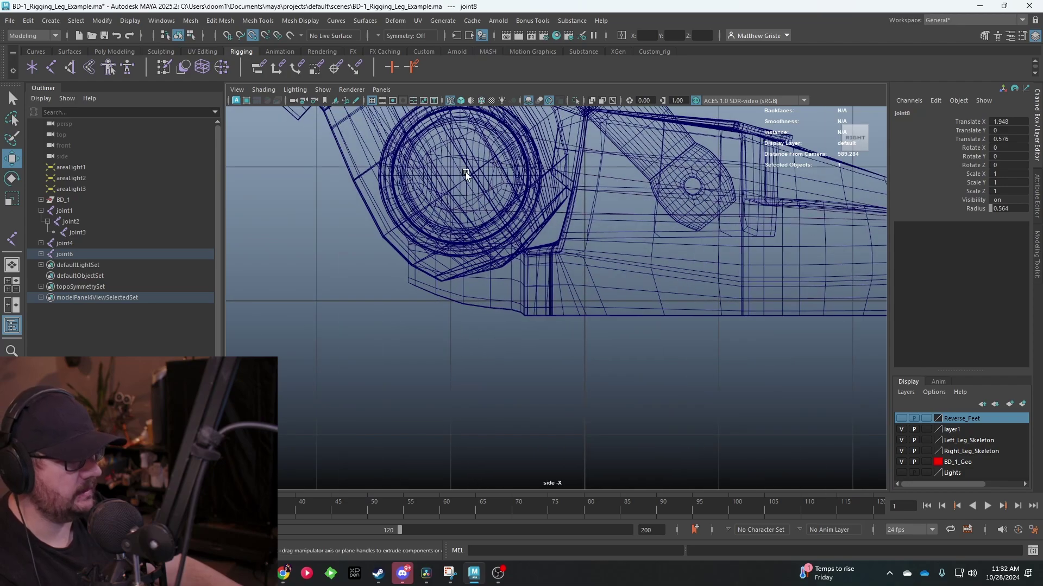
left_click(459, 156)
left_click(567, 173)
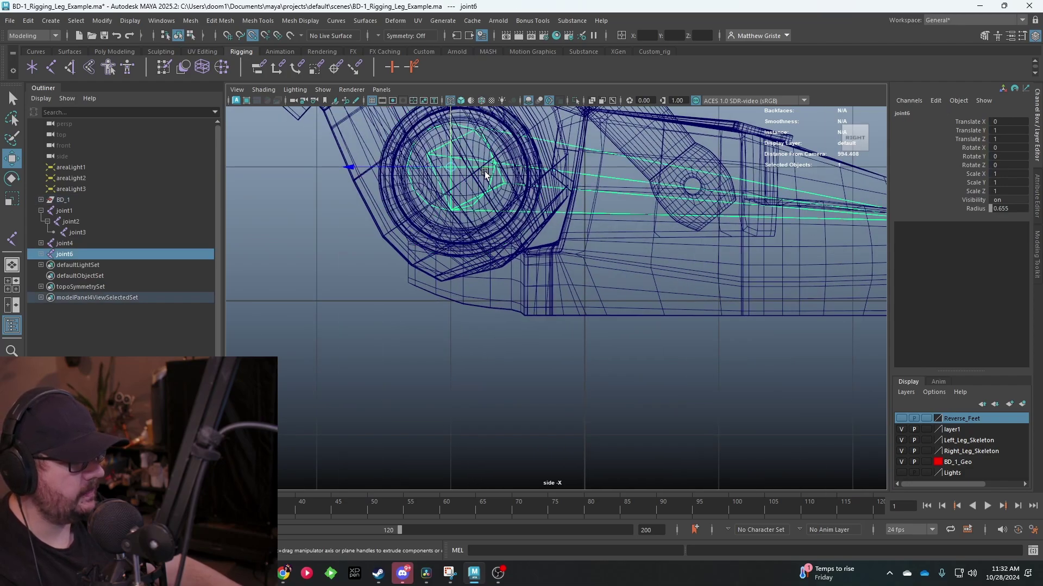
left_click_drag(451, 134, 453, 190)
- Examine the rear foot chain's sideways alignment with the leg in the perspective and front views
key("space")
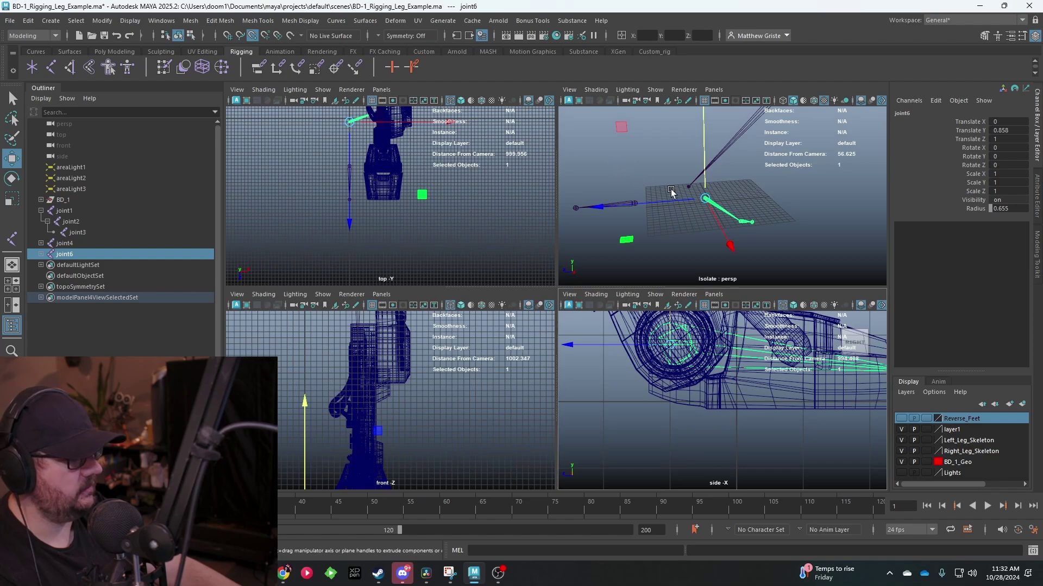
key("space")
left_click_drag(391, 233, 464, 254, "alt")
left_click_drag(652, 372, 633, 326, "alt")
scroll(633, 326, "up", 2)
middle_click_drag(633, 325, 570, 295, "alt")
left_click_drag(570, 295, 595, 304, "alt")
scroll(599, 310, "up", 2)
middle_click_drag(599, 309, 570, 284, "alt")
left_click_drag(570, 283, 576, 307, "alt")
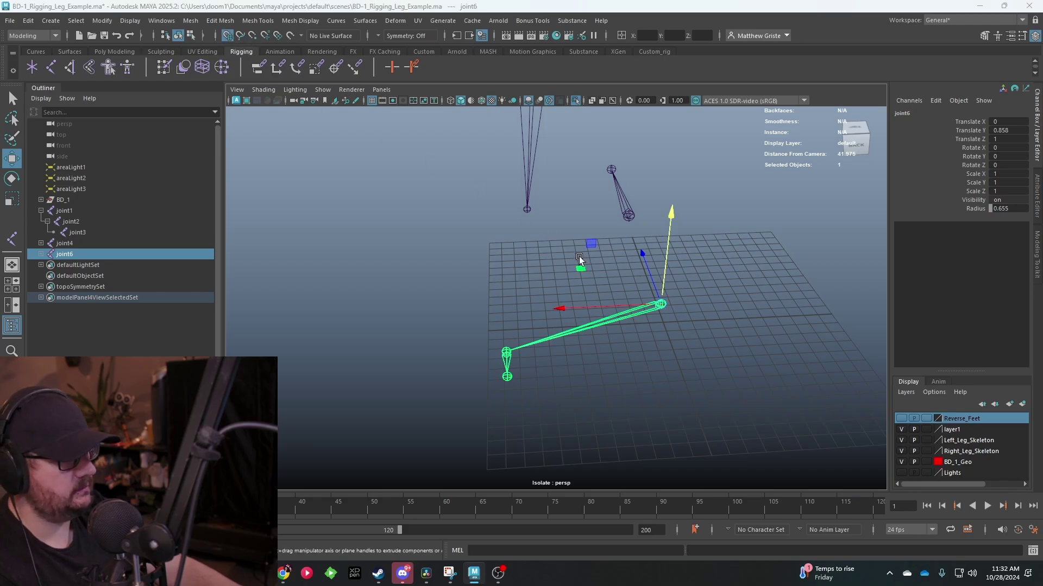
key("space")
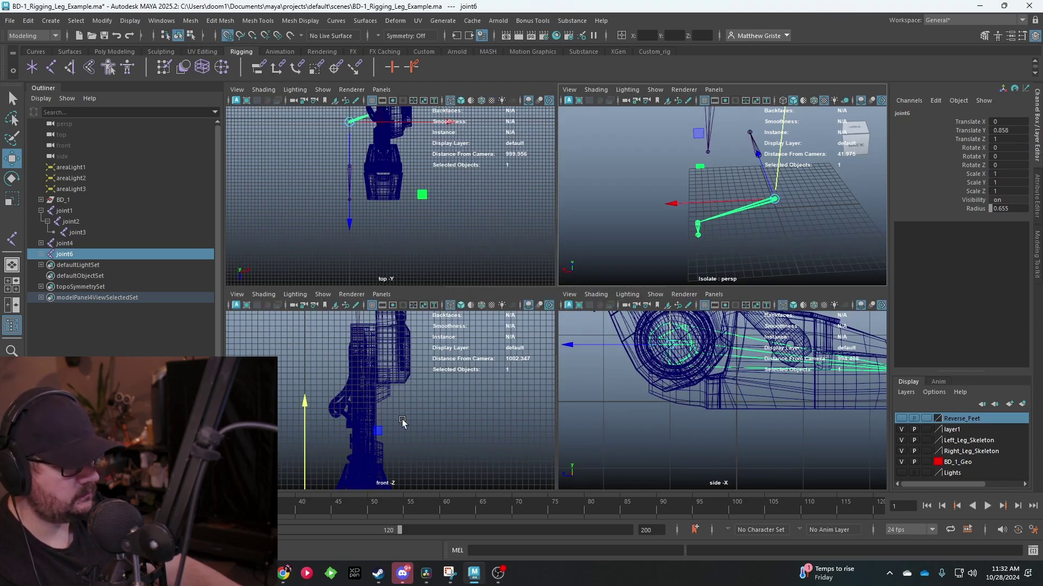
key("space")
middle_click_drag(465, 430, 498, 363, "alt")
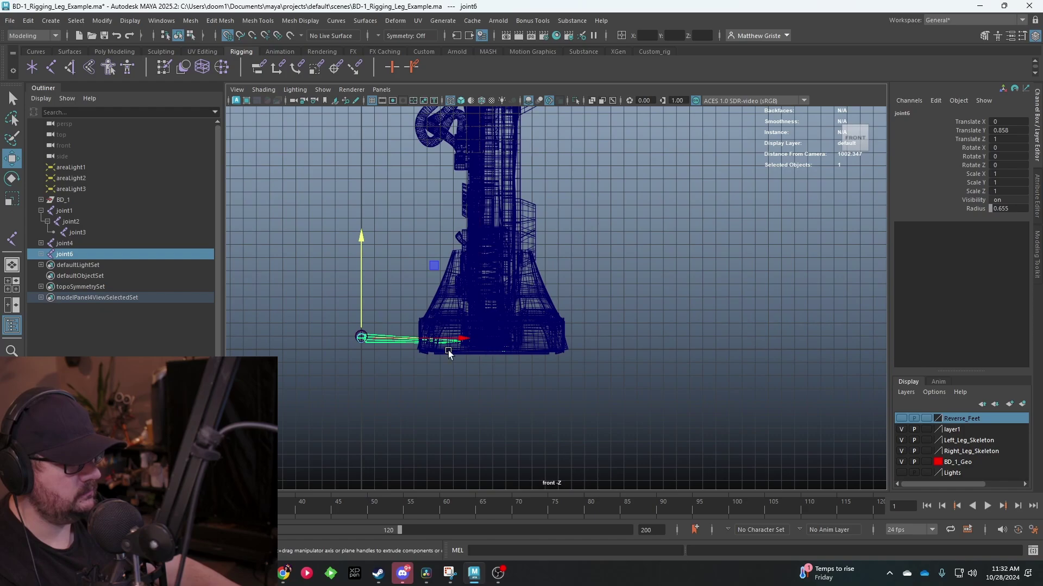
scroll(423, 350, "up", 8)
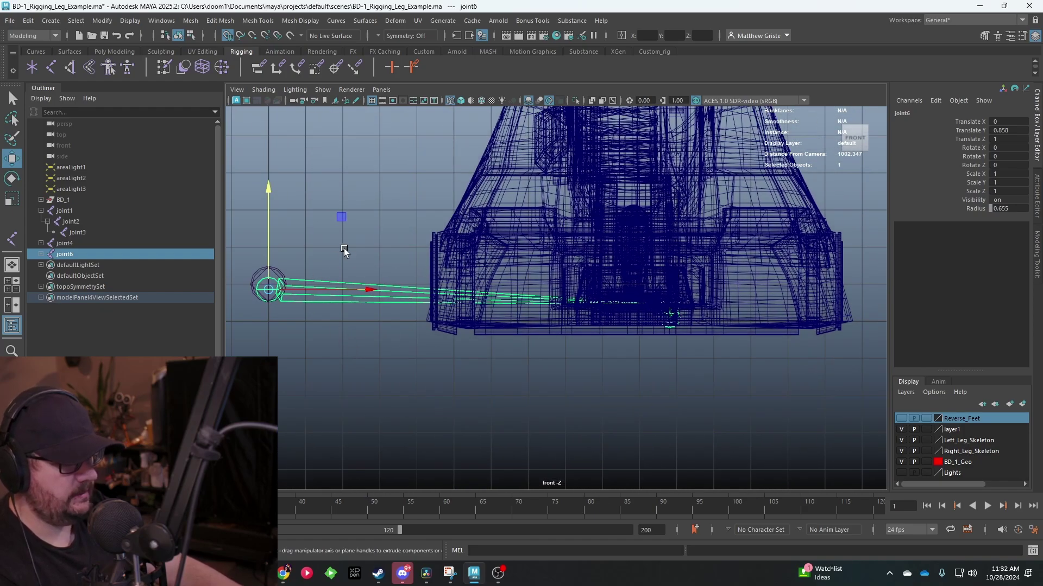
key("space")
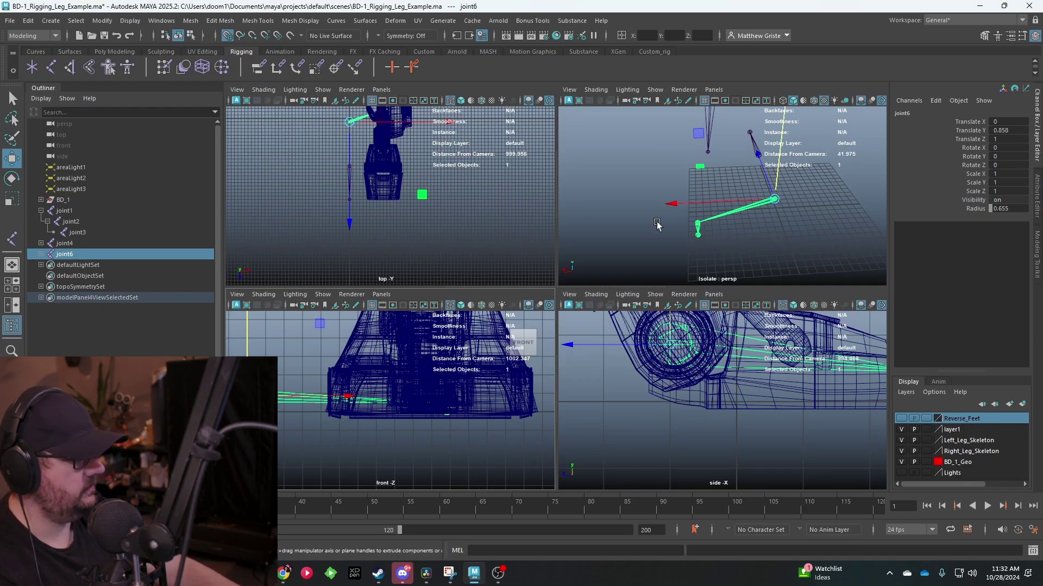
- Select the front toe chain's root joint and snap it sideways along the grid to a Translate X of 9
mouse_move(712, 201)
left_mouse_down()
mouse_move(691, 204)
mouse_move(712, 202)
left_mouse_up()
scroll(742, 237, "up", 3)
left_click_drag(742, 237, 657, 214, "alt")
left_click(580, 222)
left_click(645, 187)
key("space")
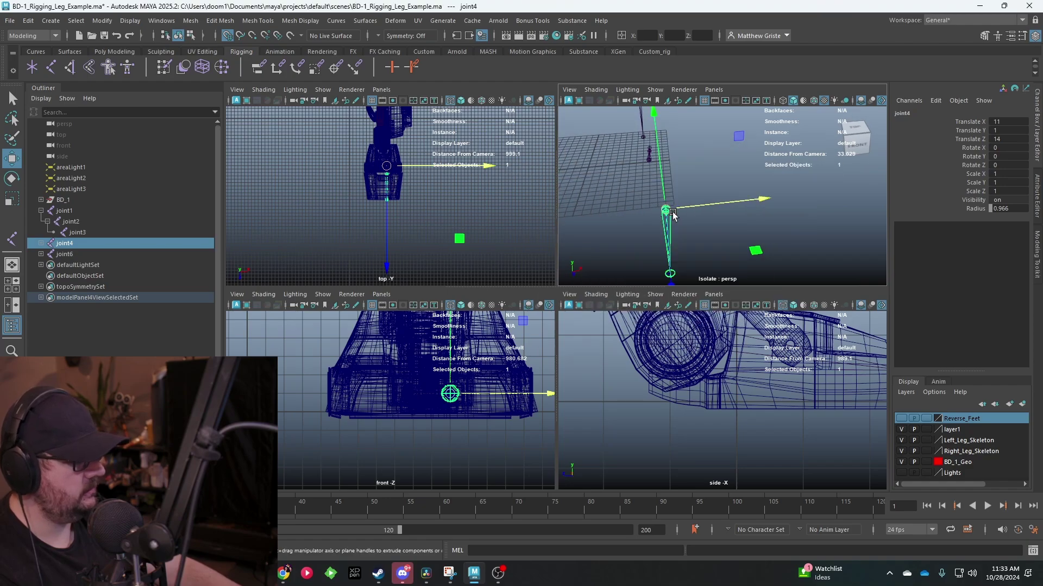
middle_click_drag(652, 206, 664, 205, "alt")
left_click_drag(640, 303, 572, 421)
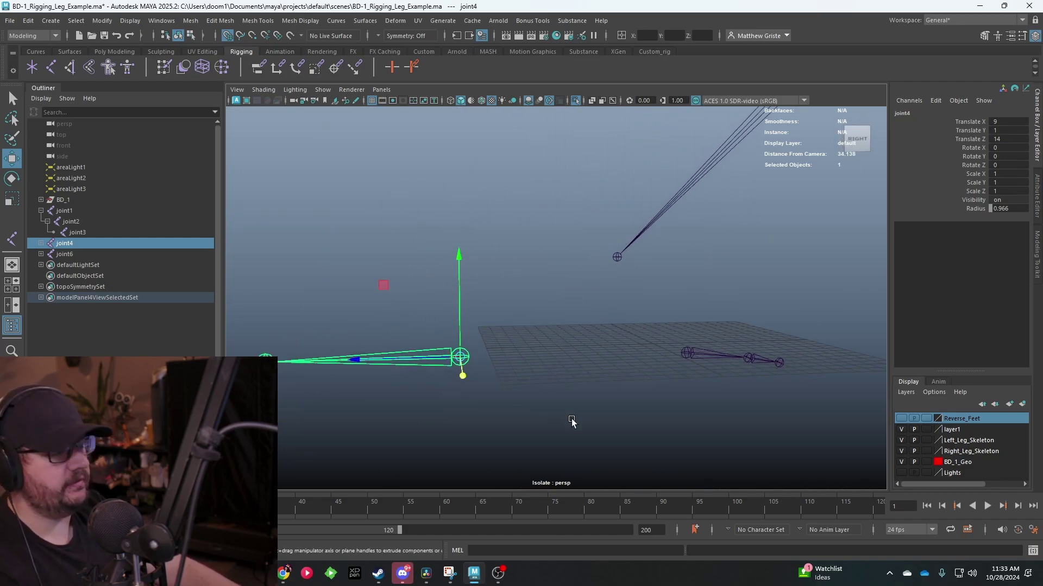
- Parent the front toe chain under the ankle joint
left_click(617, 258, "shift")
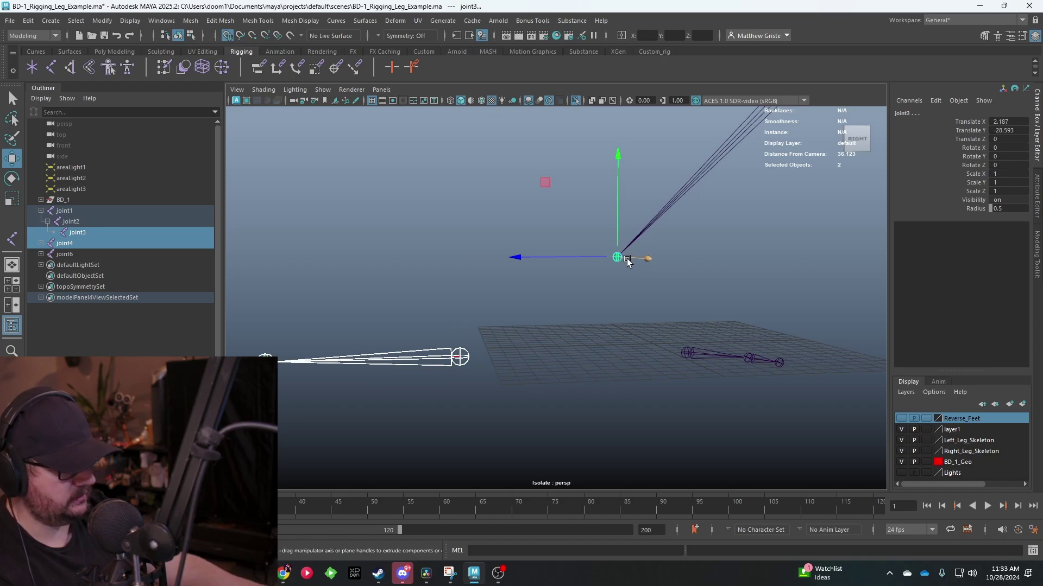
key("p")
left_click_drag(627, 261, 583, 361, "alt")
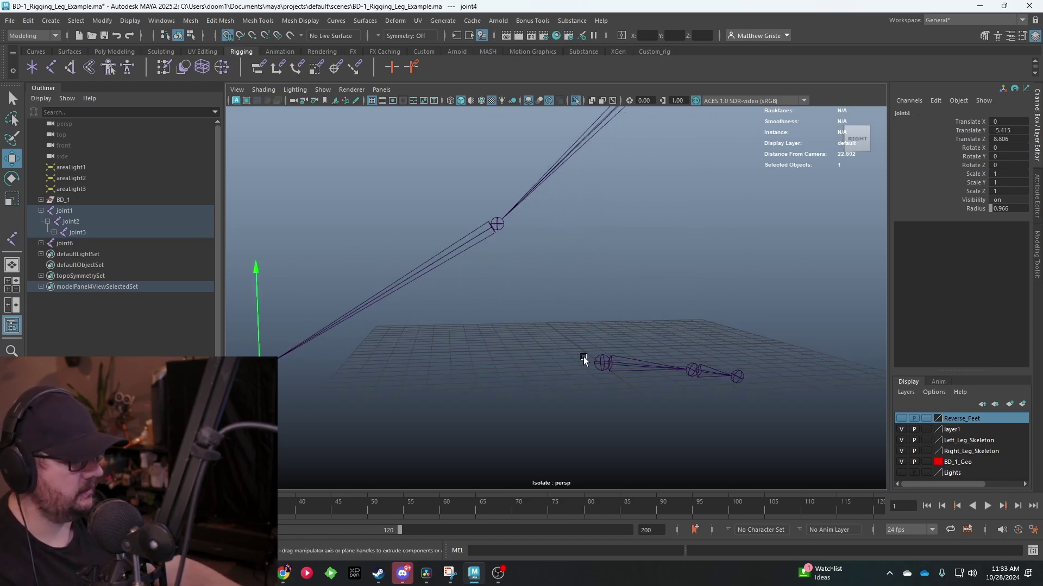
- Parent the rear toe chain's root joint under the ankle joint
left_click(601, 362)
left_click(497, 227, "shift")
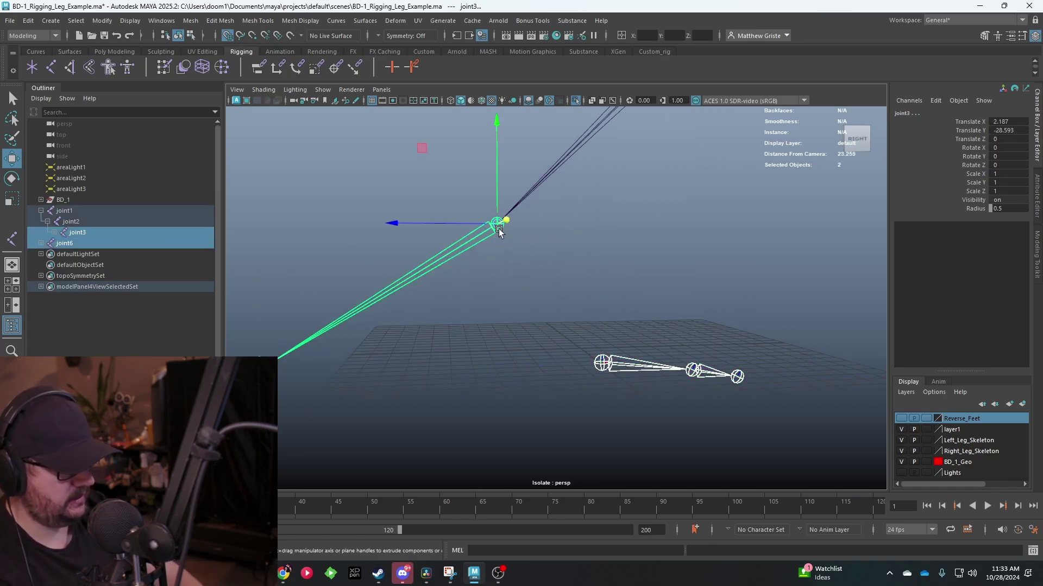
key("p")
left_click(542, 223)
left_click_drag(542, 222, 439, 274, "alt")
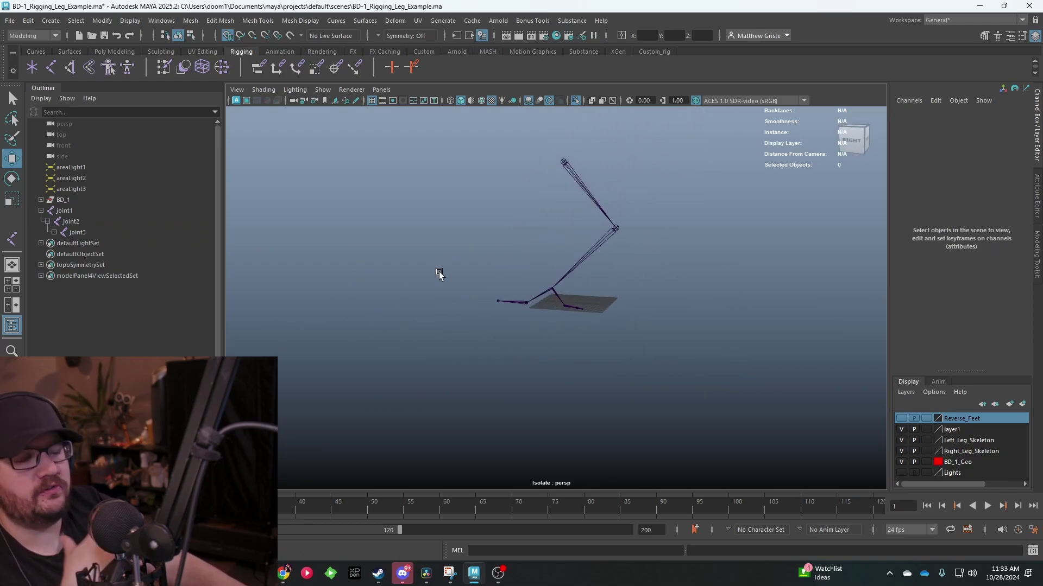
scroll(530, 291, "up", 2)
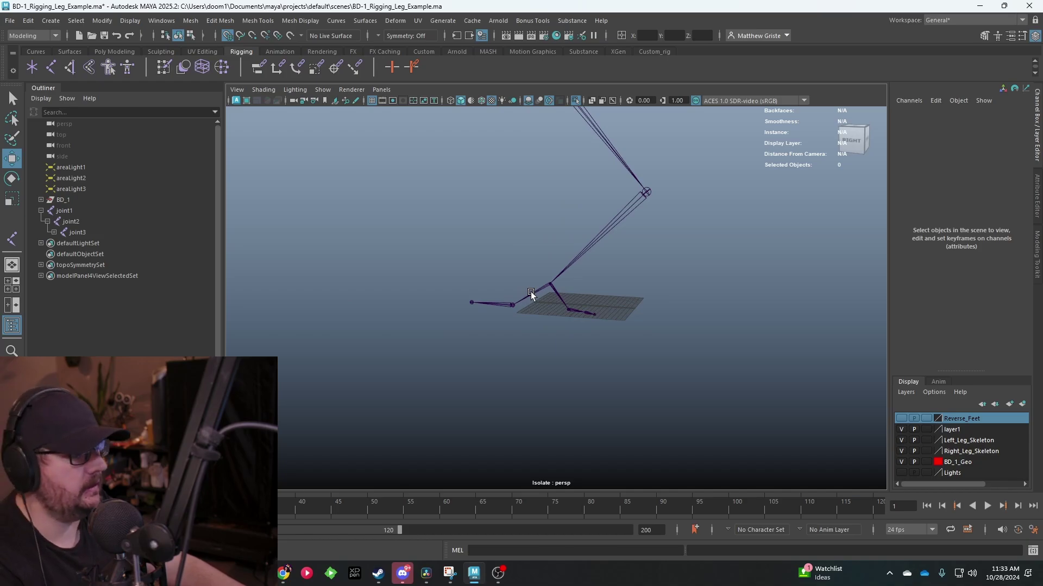
scroll(530, 292, "down", 1)
mouse_move(547, 298)
left_mouse_down("alt")
mouse_move(572, 302)
mouse_move(544, 290)
left_mouse_up("alt")
key("f")
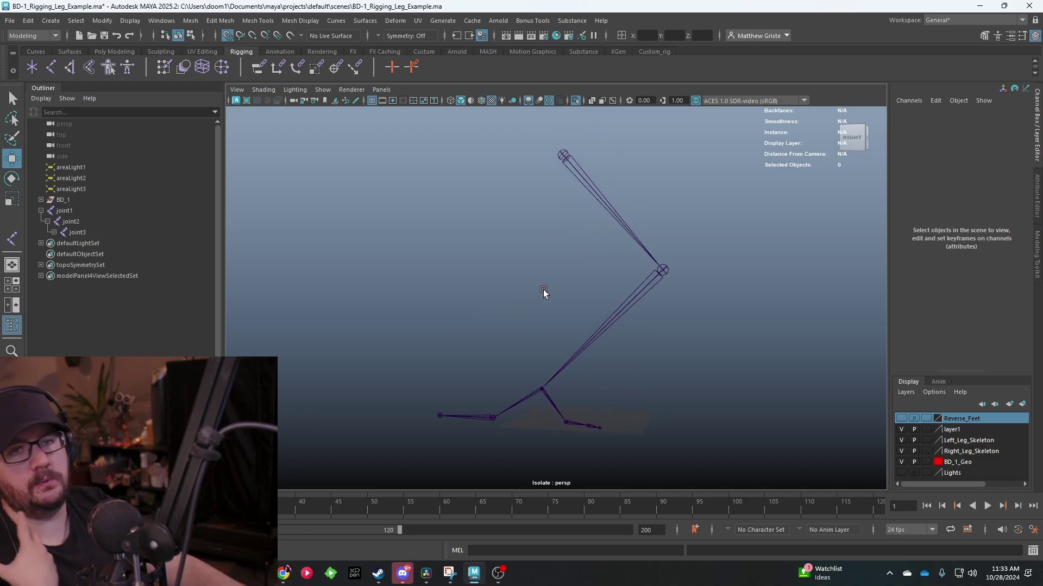
- Turn off the isolated joint view so the leg meshes are shown together with the skeleton
left_click(322, 89)
mouse_move(347, 108)
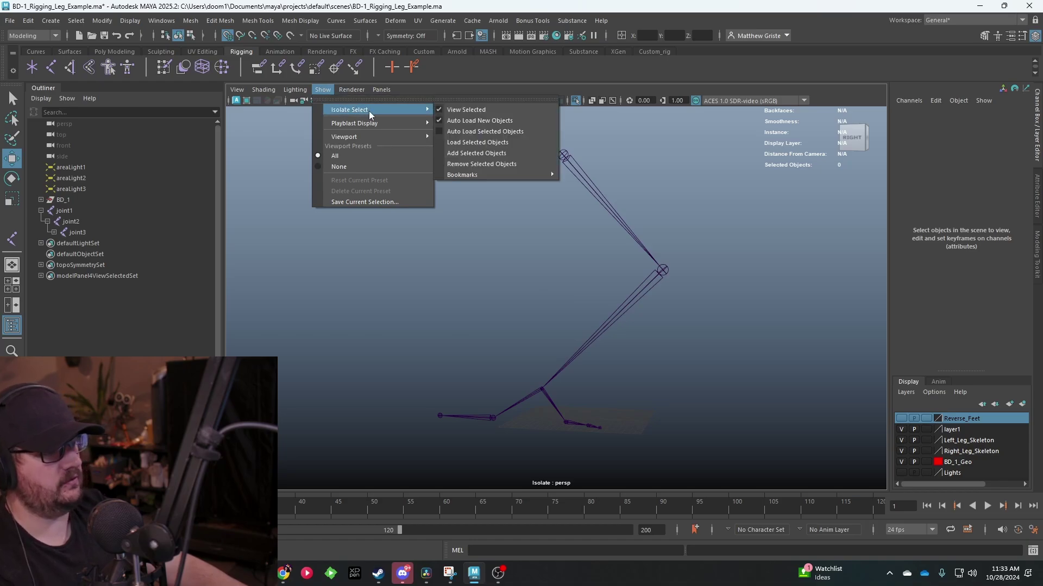
left_click(452, 114)
left_click_drag(503, 228, 565, 249, "alt")
scroll(556, 252, "up", 4)
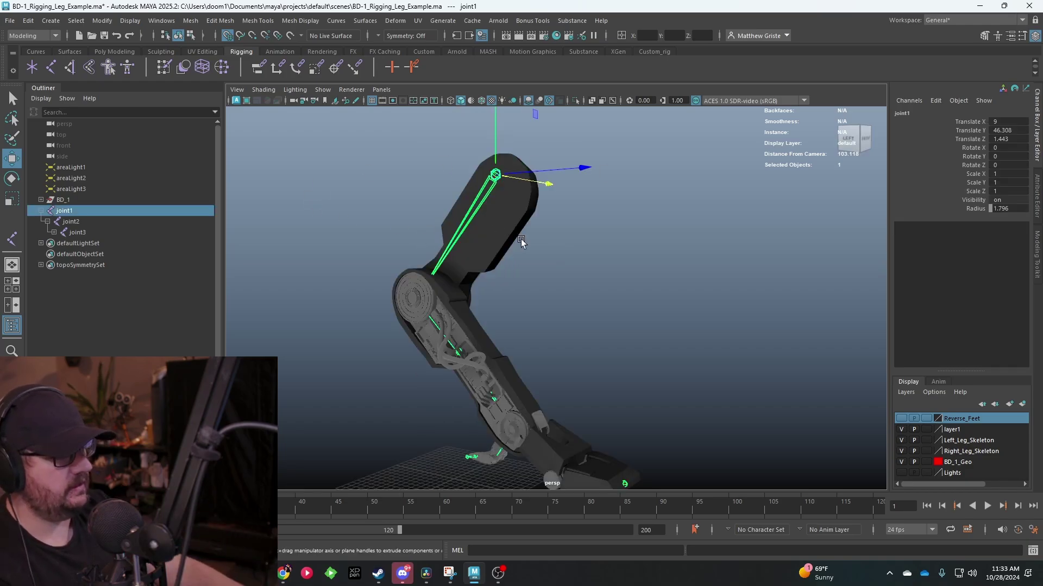
left_click_drag(521, 242, 475, 253, "alt")
left_click_drag(465, 357, 515, 296, "alt")
scroll(514, 296, "up", 5)
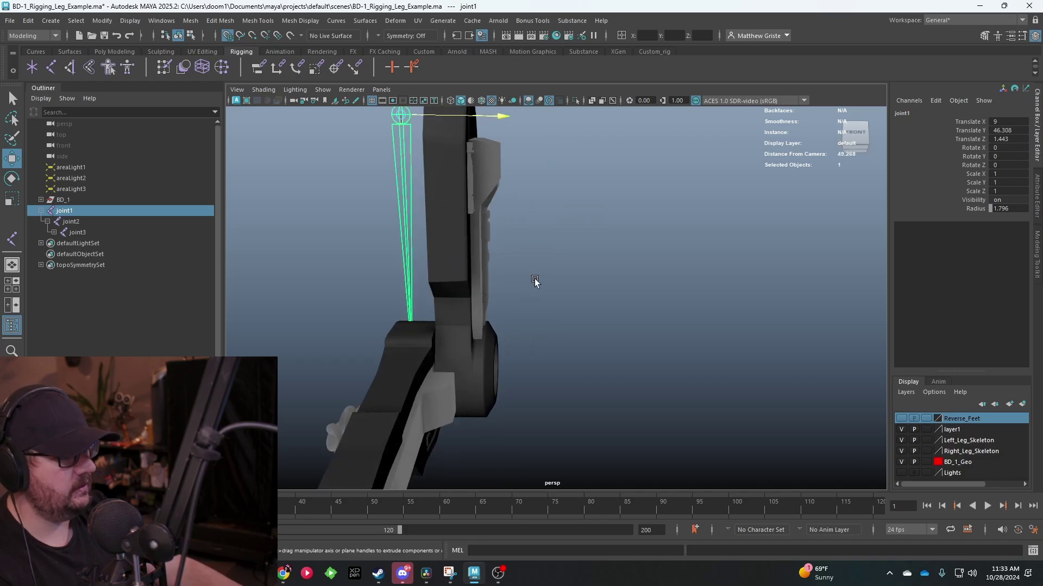
- Select the upper leg meshes together with the hip joint and bind them as skin
left_click_drag(512, 153, 431, 217)
middle_click_drag(522, 325, 578, 274, "alt")
scroll(598, 175, "down", 4)
left_click_drag(577, 274, 585, 167, "alt")
left_click_drag(453, 170, 498, 217, "alt")
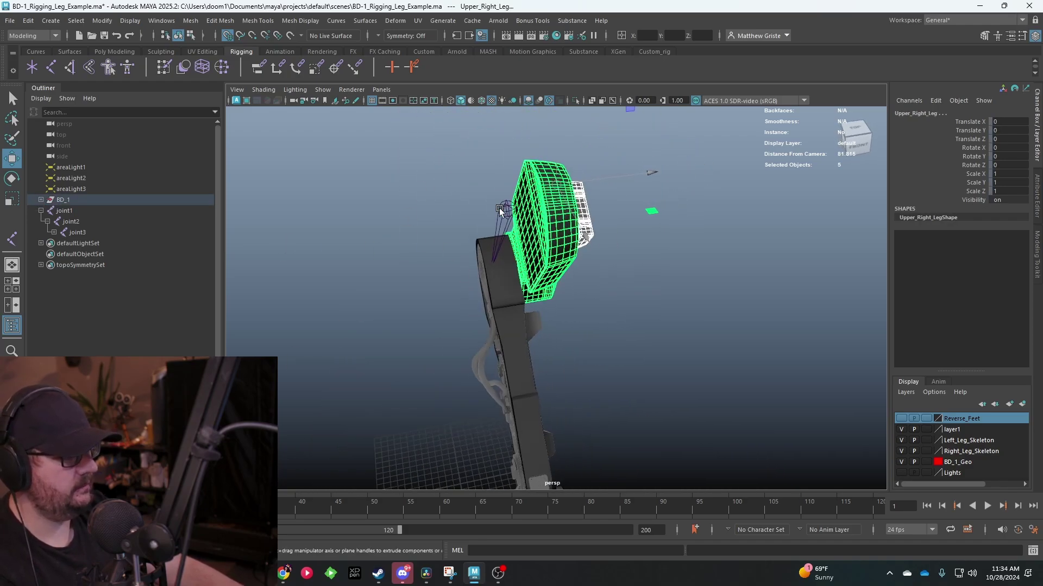
left_click(498, 218, "shift")
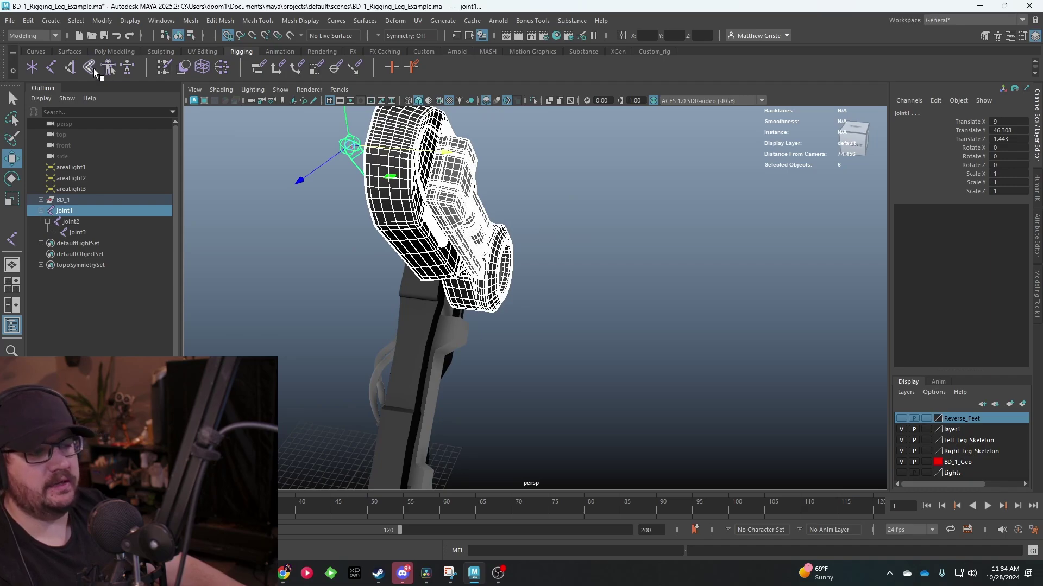
left_click(95, 74)
left_click_drag(592, 326, 683, 305, "alt")
left_click(683, 305)
- Rotate the hip joint to test the upper leg binding, and undo the rotation
left_click(537, 212)
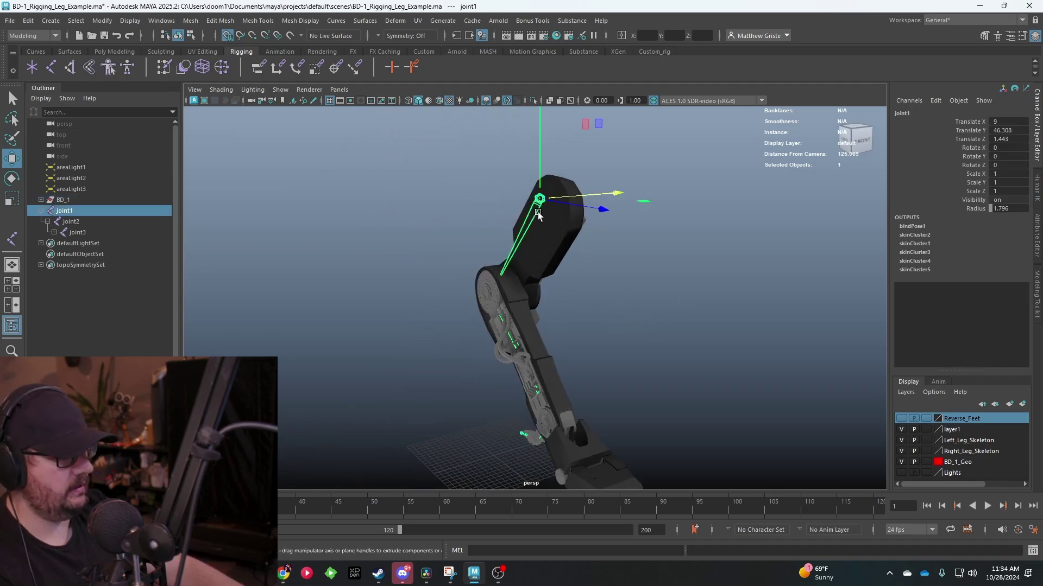
key("e")
left_click_drag(598, 185, 578, 297)
key("ctrl+z")
- Add the knee joint to the selected lower leg meshes and bind them as skin
scroll(594, 288, "up", 3)
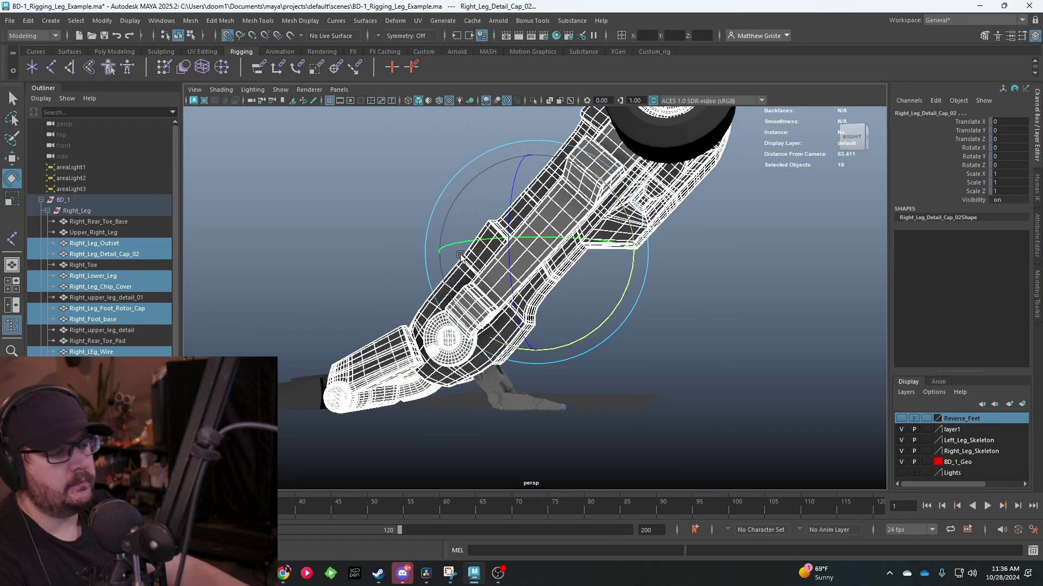
left_click_drag(459, 255, 590, 254, "alt")
left_click_drag(429, 259, 392, 259, "alt")
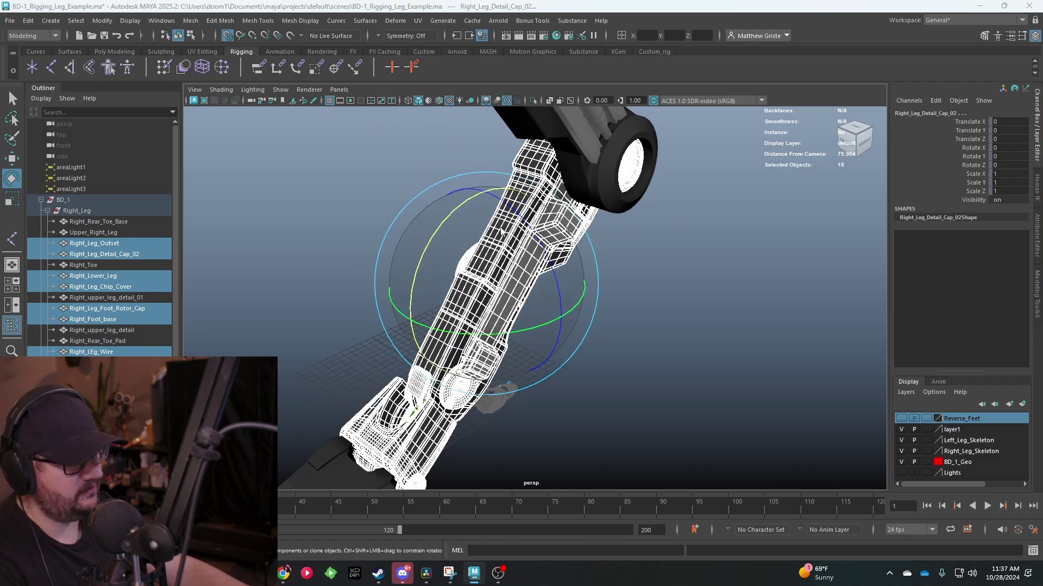
key("space")
scroll(698, 346, "down", 3)
key("space")
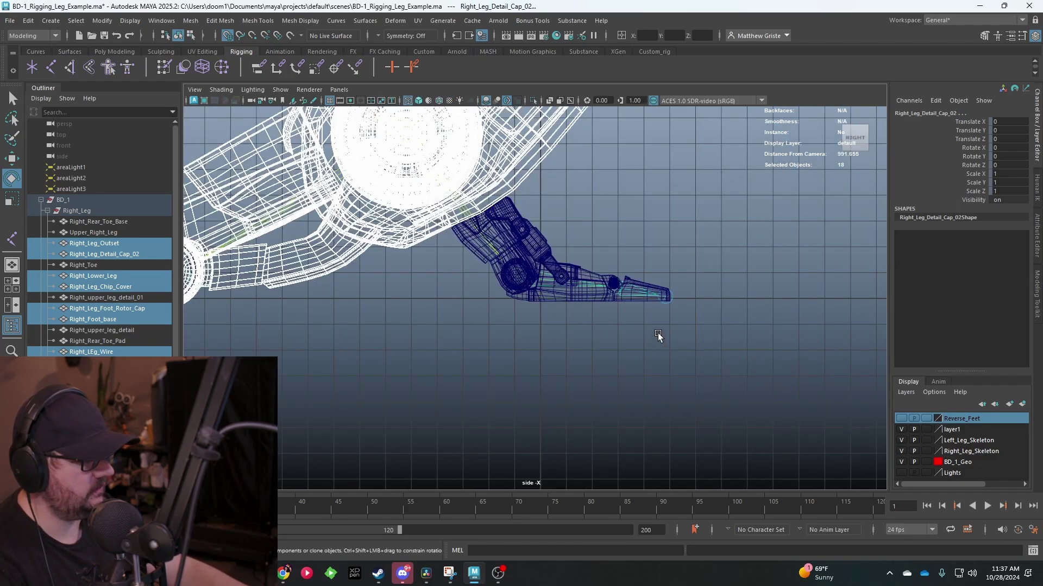
scroll(658, 340, "up", 8)
scroll(559, 232, "up", 8)
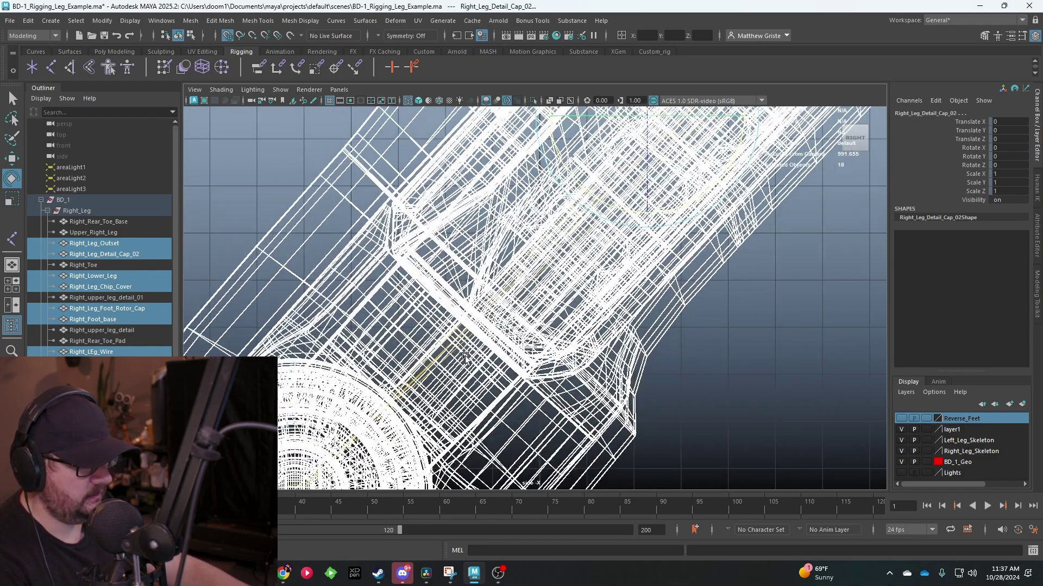
left_click(432, 360, "shift")
scroll(434, 358, "down", 10)
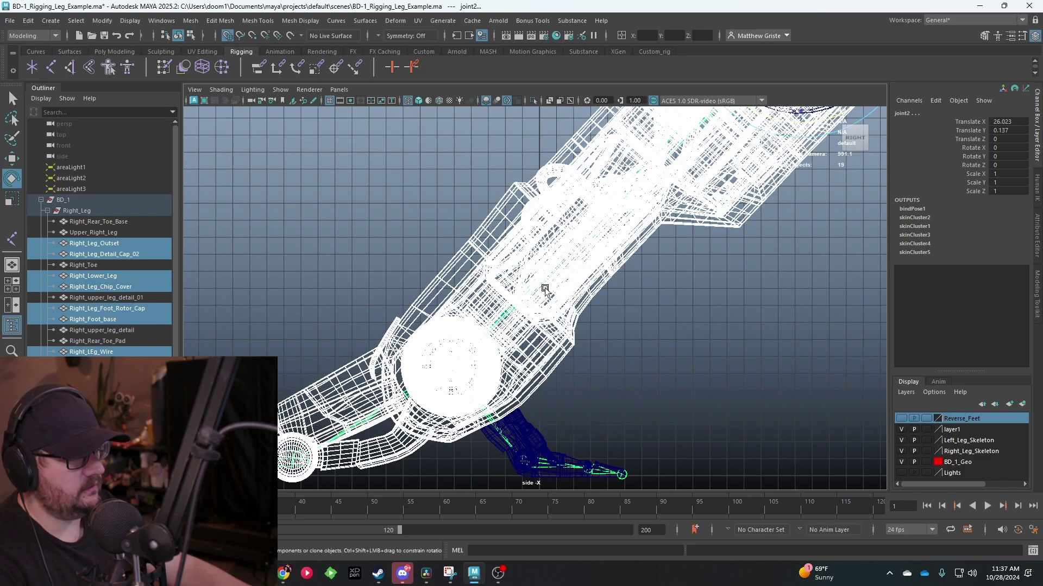
key("space")
key("space")
left_click_drag(545, 223, 374, 182, "alt")
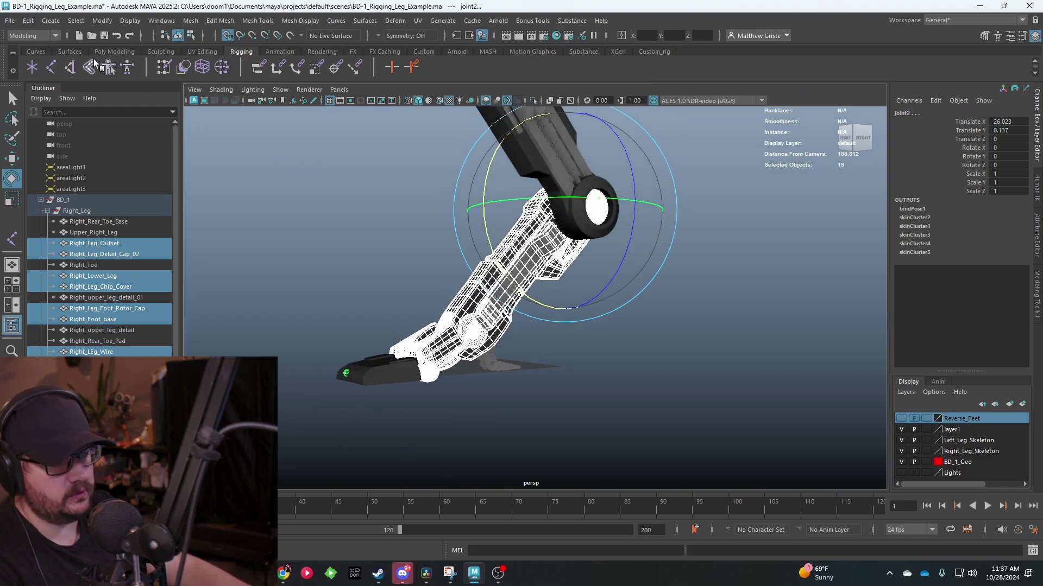
- Rotate the ankle and knee joints to test how the newly bound lower leg meshes follow
scroll(447, 217, "down", 5)
left_click_drag(536, 239, 342, 207, "alt")
key("ctrl+z")
right_click_drag(461, 335, 494, 373, "alt")
left_click_drag(495, 376, 490, 282, "alt")
key("space")
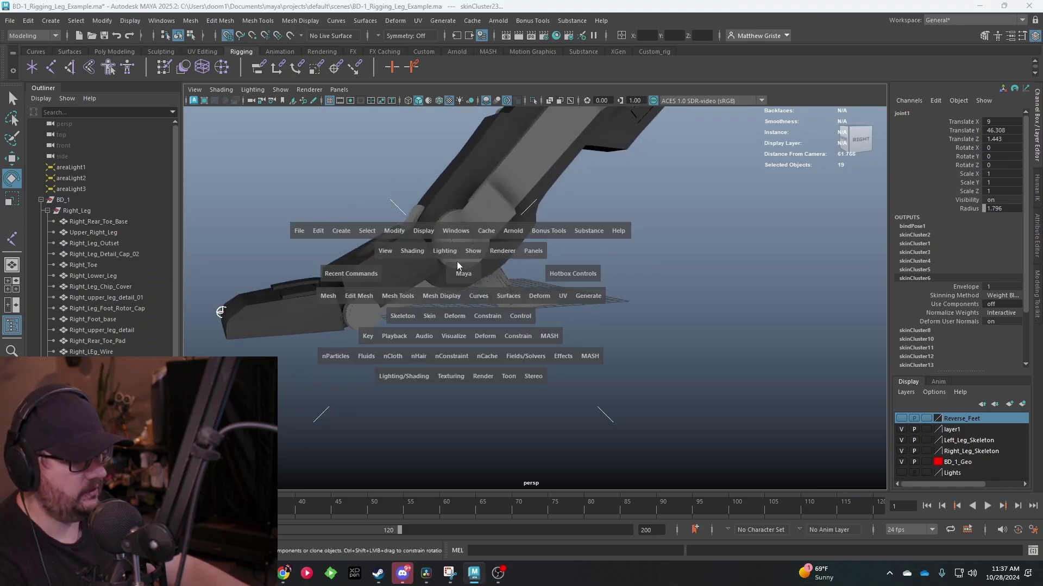
key("space")
middle_click_drag(608, 437, 666, 297, "alt")
scroll(667, 297, "up", 2)
left_click(407, 270)
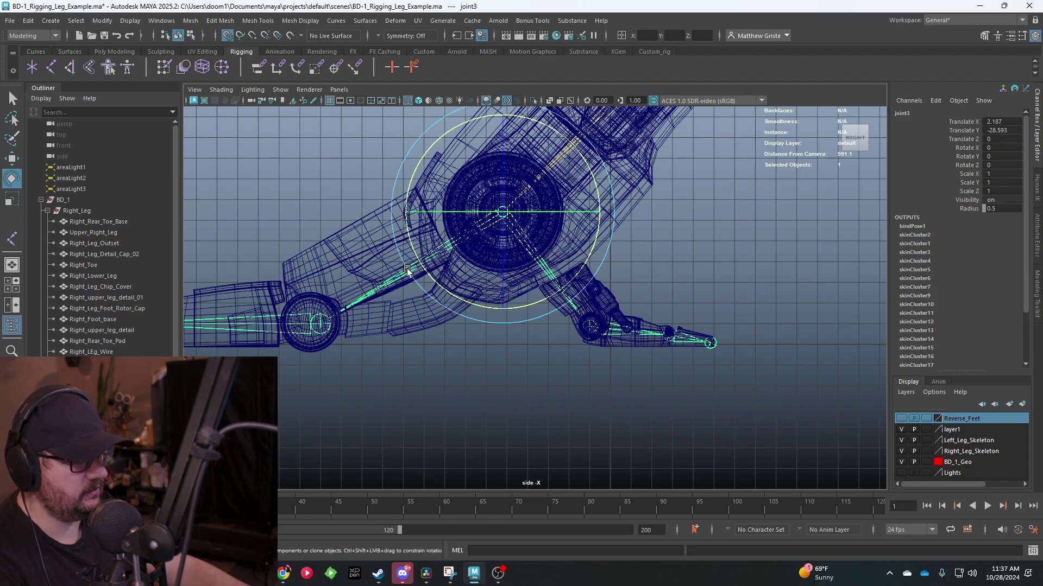
left_click_drag(432, 272, 367, 235)
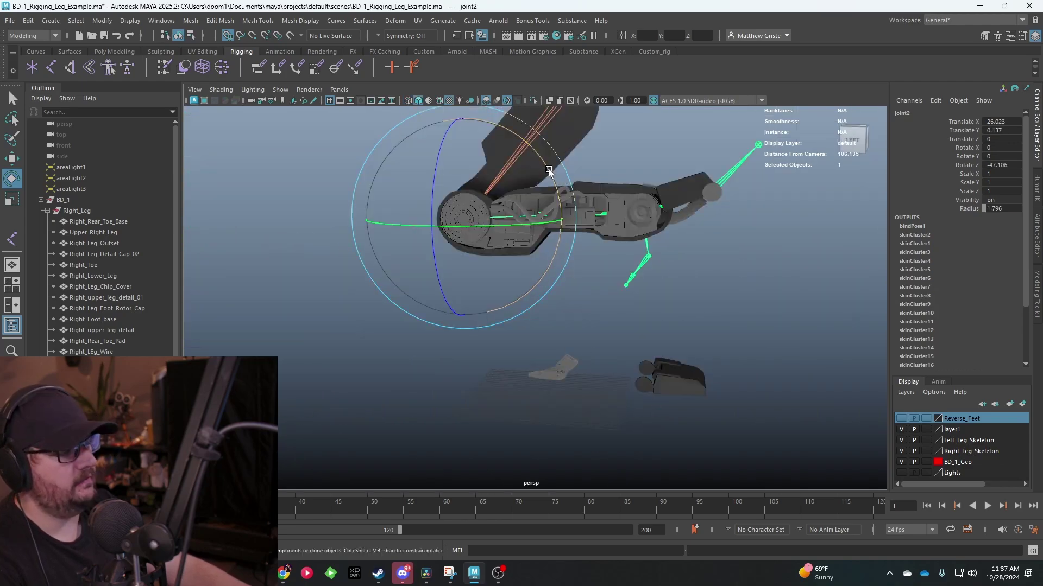
left_click_drag(548, 170, 542, 244)
- Undo the test rotations and the lower leg binding back to the mesh selection
key("ctrl+z")
key("ctrl+z")
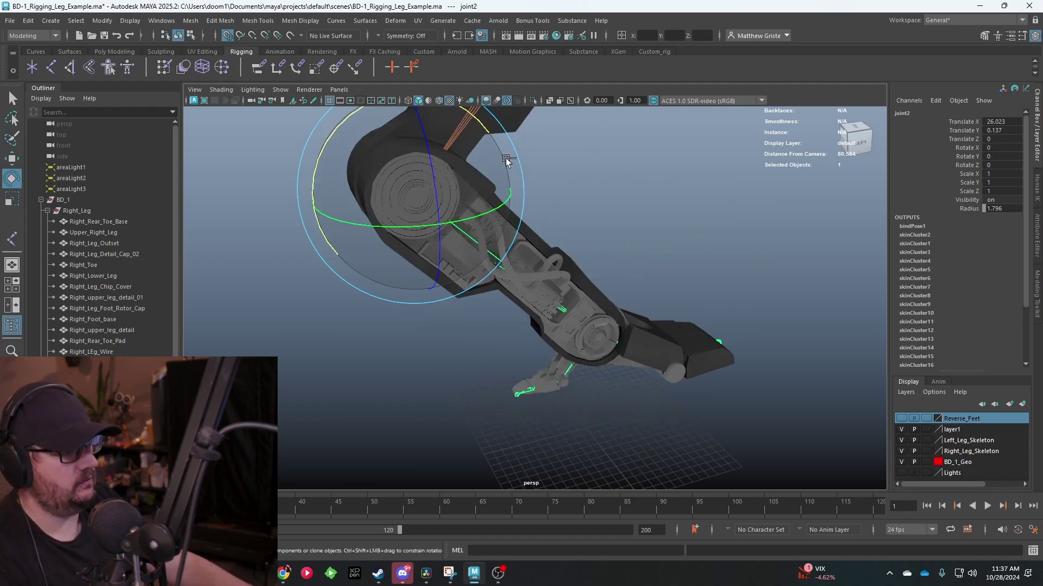
key("ctrl+z")
key("ctrl+z")
key("f")
- Add the knee joint to the selected lower leg meshes and bind them using Selected joints, Closest distance and Classic linear skinning
left_click_drag(552, 170, 467, 255, "alt")
key("space")
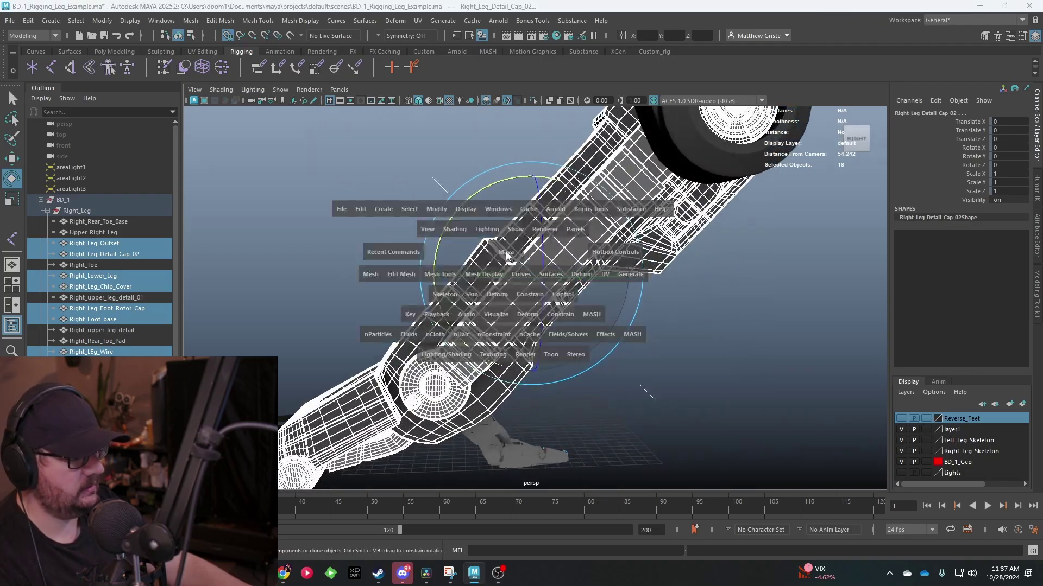
key("space")
scroll(618, 395, "up", 10)
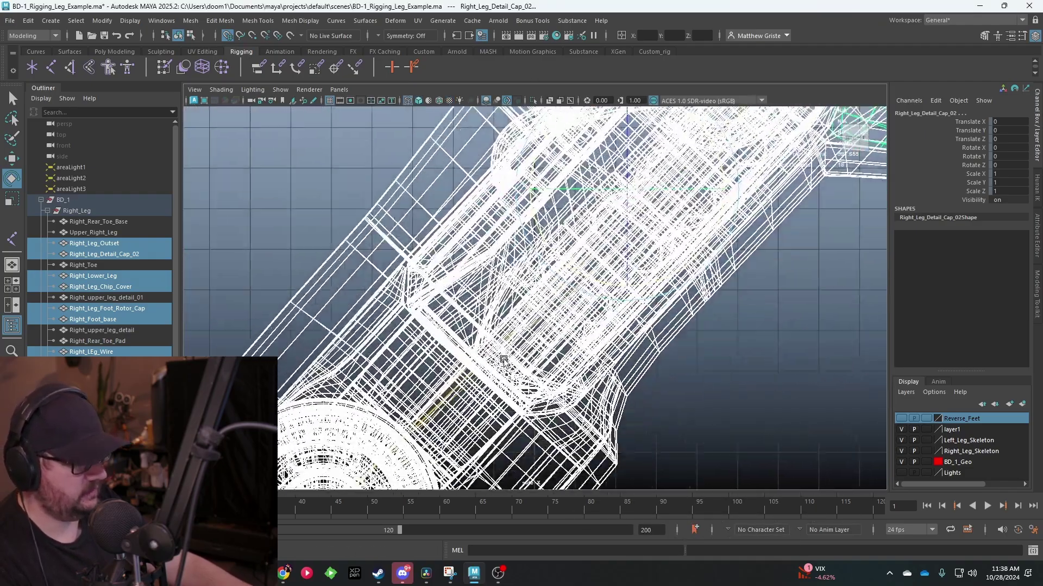
scroll(409, 403, "down", 10)
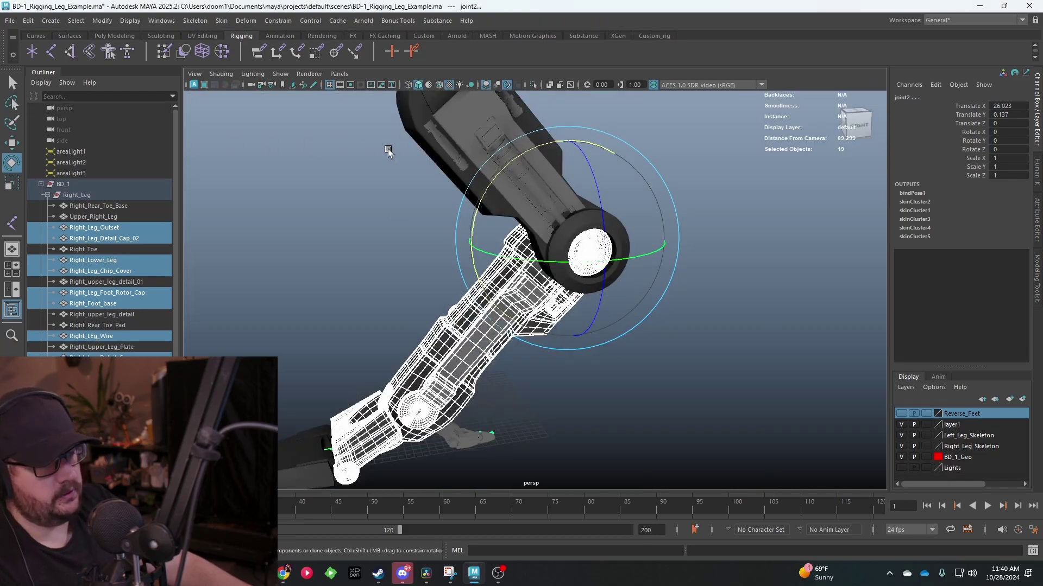
middle_click_drag(388, 152, 266, 112, "alt")
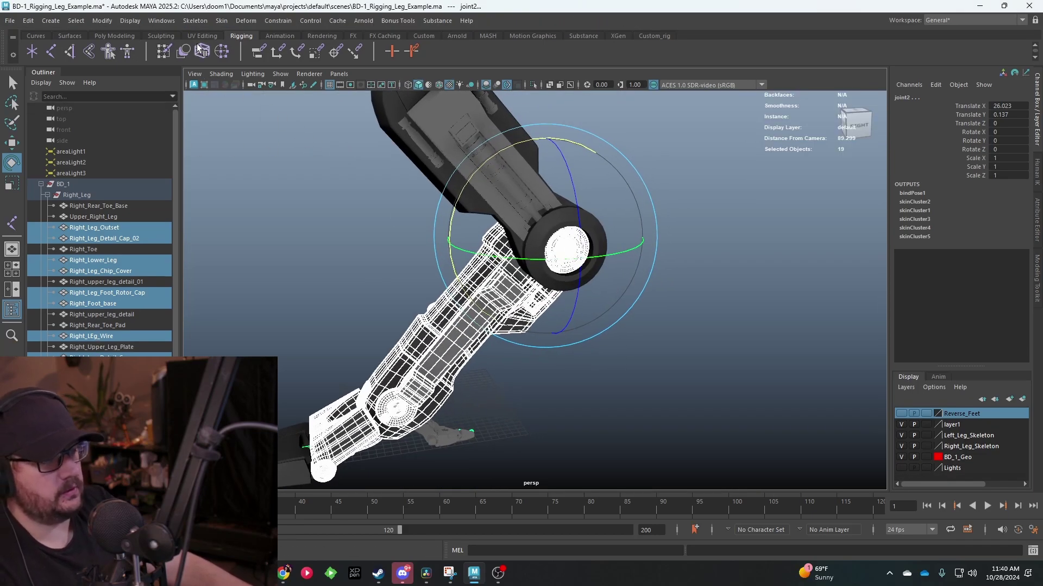
left_click(219, 21)
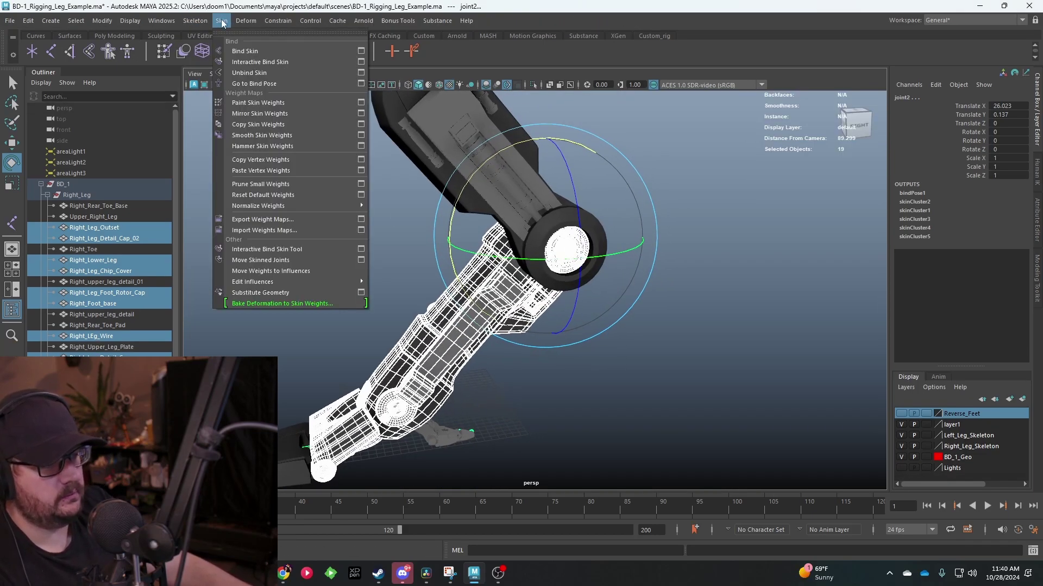
left_click(359, 53)
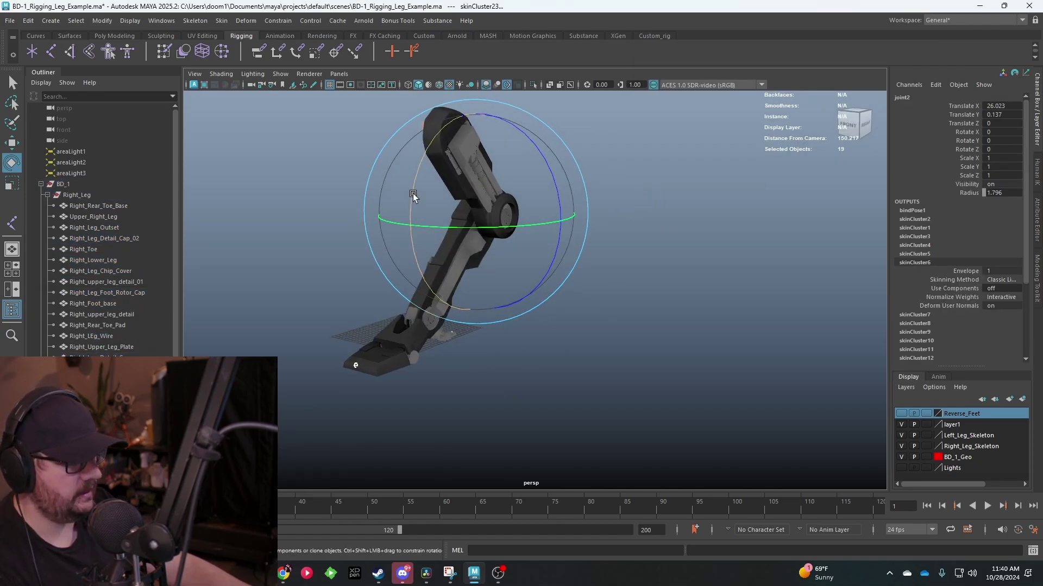
- Rotate the knee joint to test whether the lower leg meshes follow it
left_click_drag(413, 194, 414, 136)
middle_click_drag(451, 146, 538, 214, "alt")
left_click_drag(539, 214, 599, 180, "alt")
scroll(482, 194, "up", 5)
left_click(607, 143)
middle_click_drag(642, 157, 600, 164, "alt")
left_click_drag(600, 163, 543, 166, "alt")
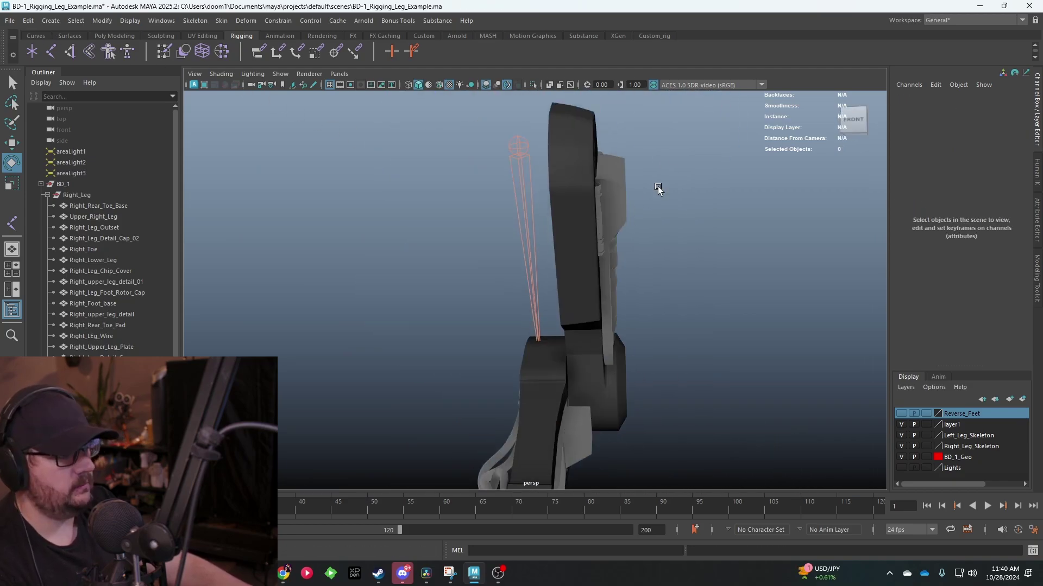
- Select the upper leg meshes with the hip joint and unbind their skin
left_click_drag(659, 187, 601, 228)
left_click_drag(601, 228, 646, 228, "alt")
left_click(448, 243, "shift")
middle_click_drag(325, 138, 270, 140, "alt")
left_click(216, 22)
left_click(256, 72)
- Bind the upper leg meshes to the hip joint with Selected joints, Closest distance, Classic linear skinning and 5 max influences
left_click_drag(502, 234, 543, 235, "alt")
left_click(221, 21)
left_click(221, 21)
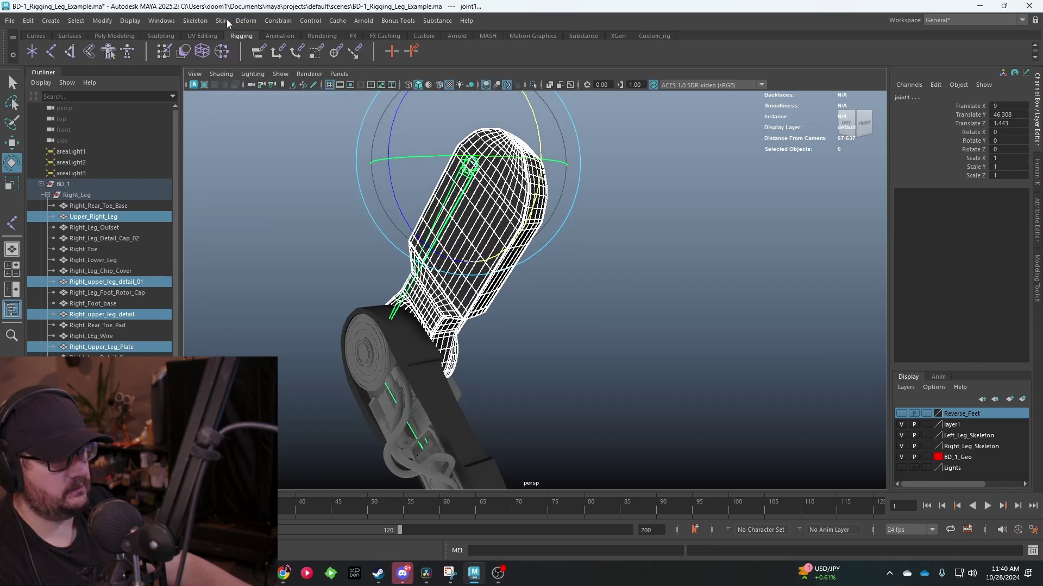
left_click(222, 21)
left_click(363, 53)
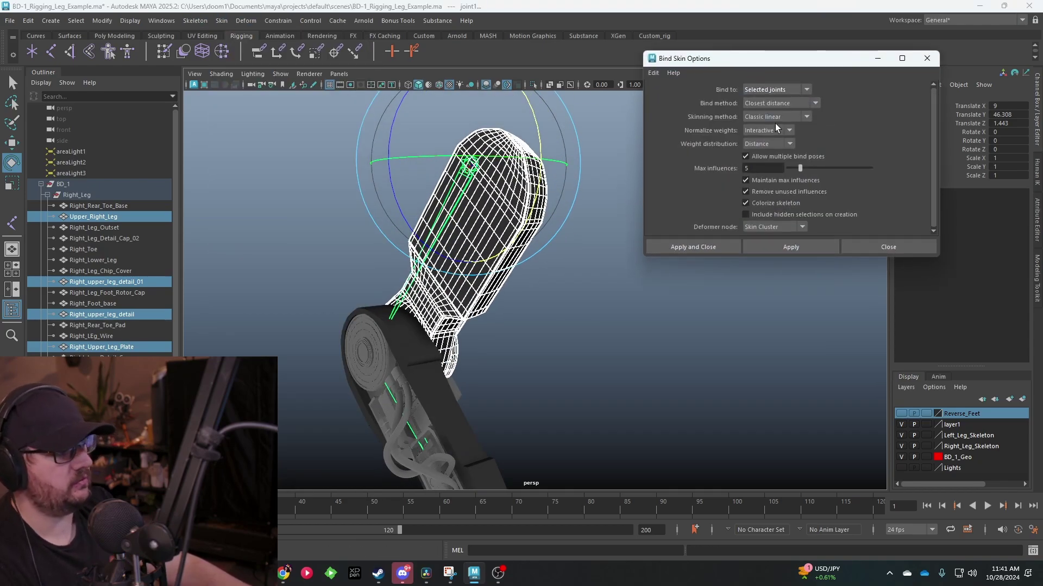
left_click(798, 246)
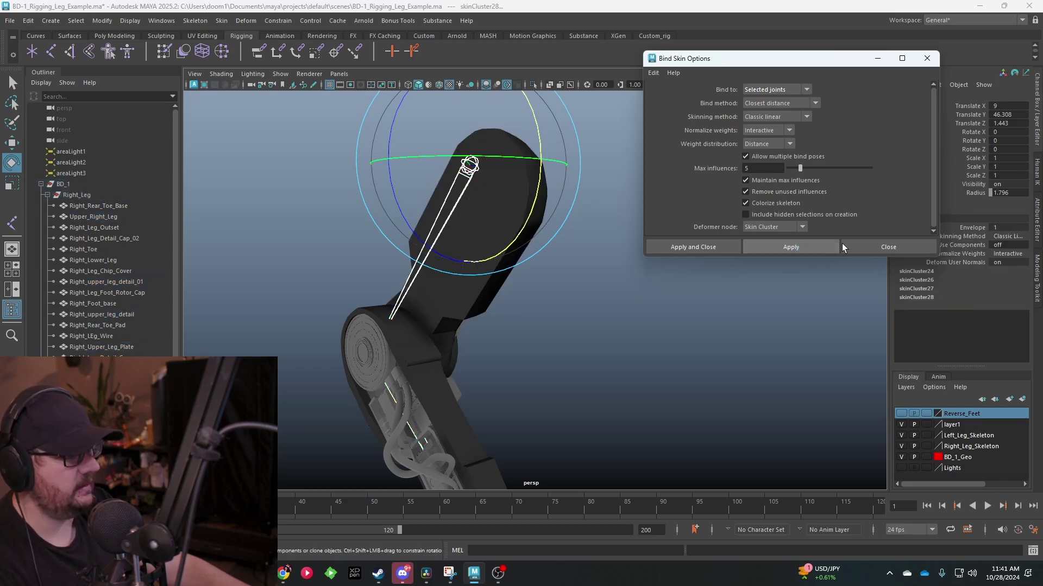
left_click(864, 247)
- Rotate the leg joints to test how the bound upper and lower leg meshes follow, and undo the rotation
scroll(640, 288, "down", 5)
left_click_drag(608, 304, 535, 335, "alt")
left_click_drag(620, 385, 487, 284, "alt")
left_click(563, 283)
left_click(470, 283)
left_click_drag(507, 257, 516, 179)
left_click(516, 140)
left_click_drag(601, 109, 549, 211)
left_click_drag(619, 217, 498, 311, "alt")
key("ctrl+z")
- Rotate the ankle joint about 50 degrees around X in the side view, and undo the rotation
middle_click_drag(498, 311, 468, 187, "alt")
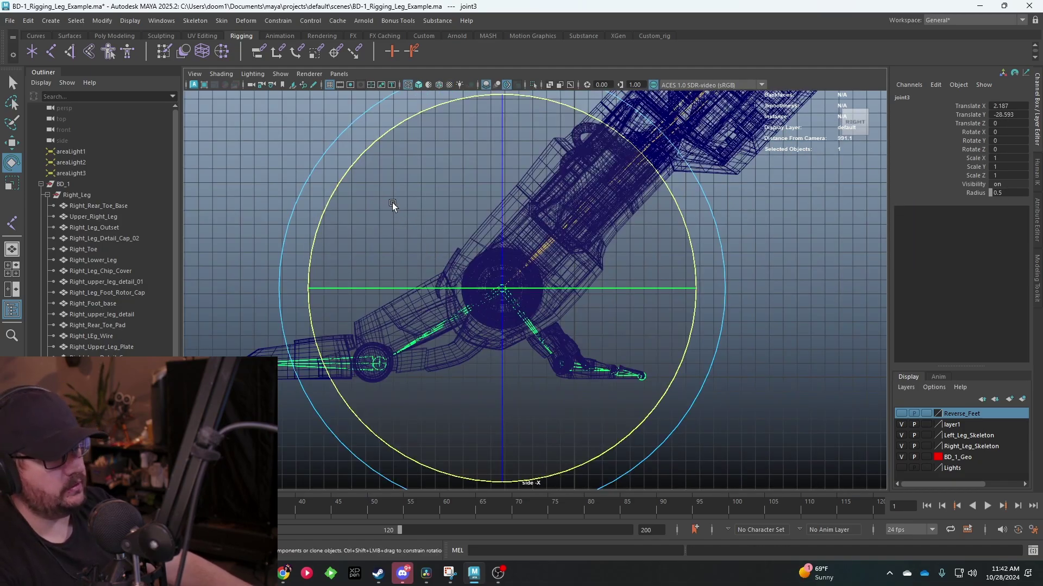
left_click_drag(344, 170, 415, 286)
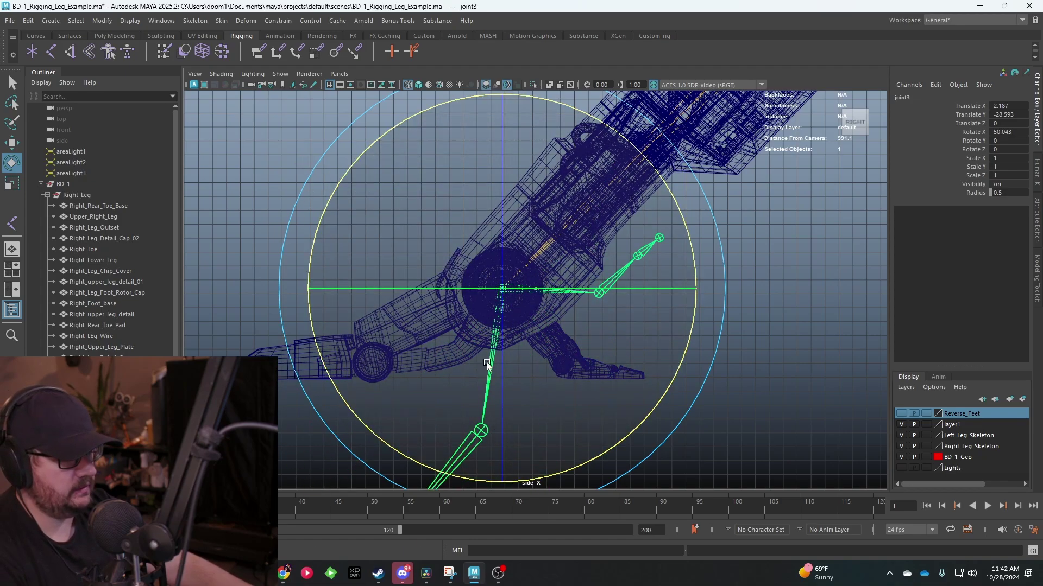
key("ctrl+z")
key("ctrl+z")
- Select the foot base and foot cover meshes together with their leg joint in the side view and unbind their skin
key("space")
key("space")
left_click_drag(636, 239, 642, 259, "alt")
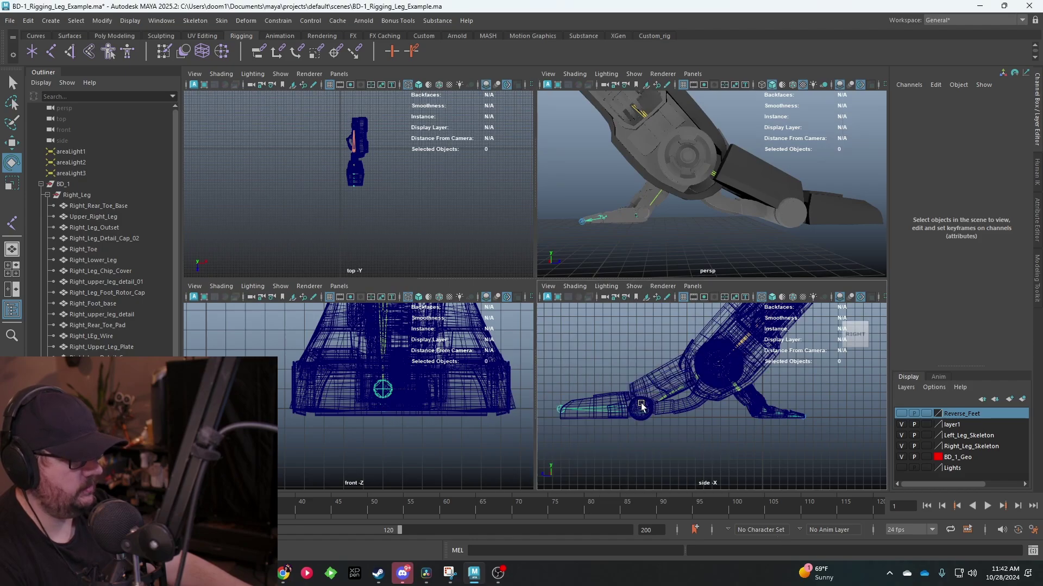
key("space")
left_click(483, 315)
scroll(559, 359, "up", 2)
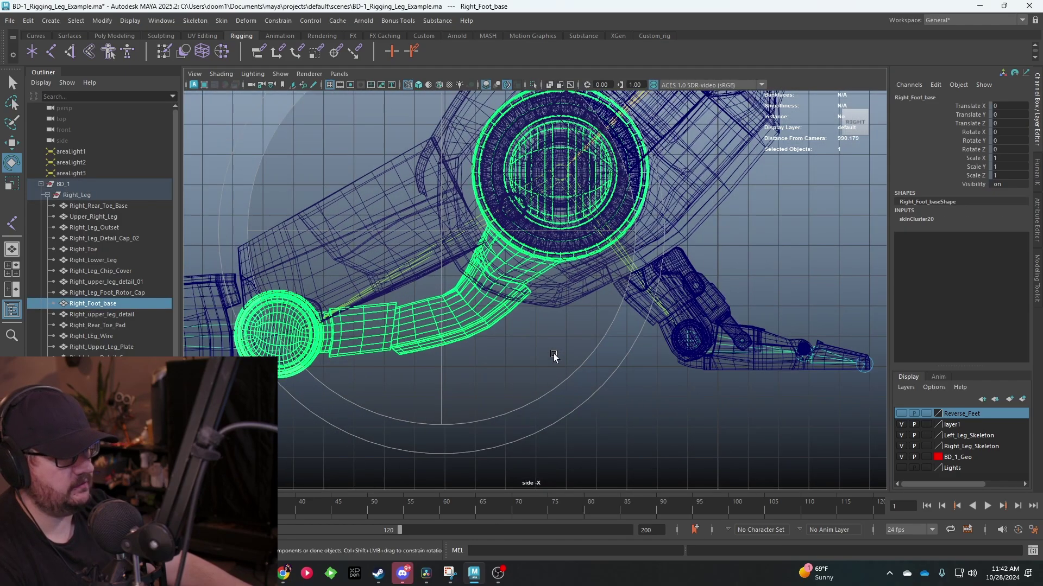
middle_click_drag(379, 307, 459, 320, "alt")
left_click(319, 267, "shift")
key("w")
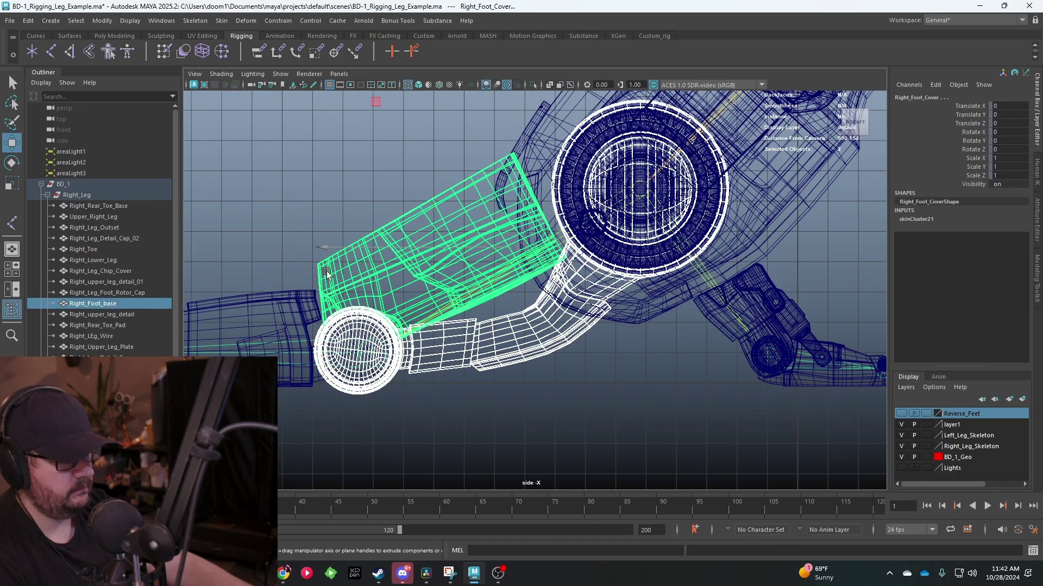
middle_click_drag(654, 240, 537, 413, "alt")
left_click(618, 273, "shift")
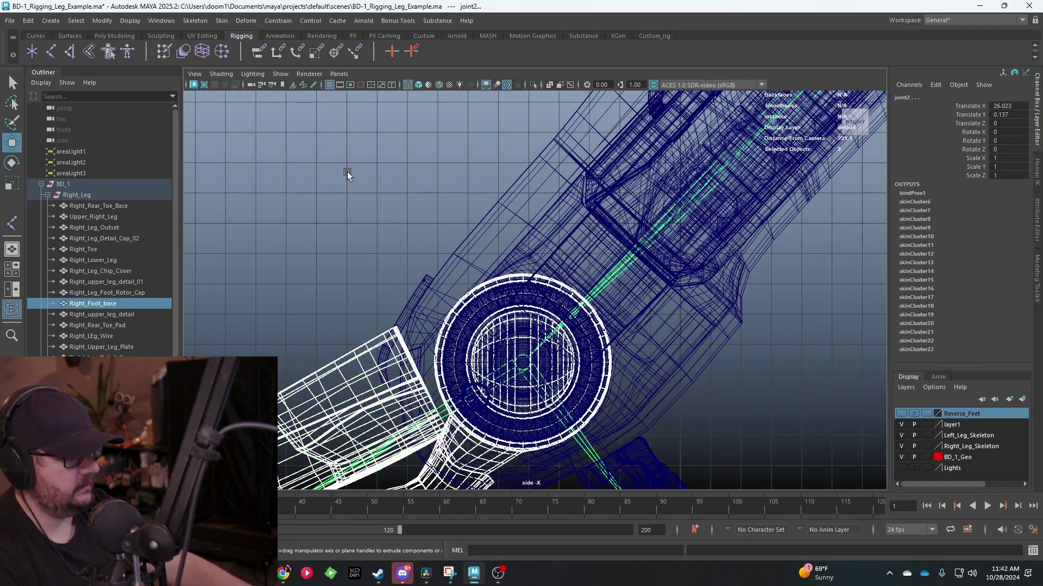
left_click(220, 21)
left_click(256, 73)
- Bind the foot cover and foot base meshes to the ankle joint with Bind Skin
middle_click_drag(413, 395, 504, 285, "alt")
scroll(504, 285, "down", 2)
scroll(529, 409, "up", 2)
left_click(500, 283)
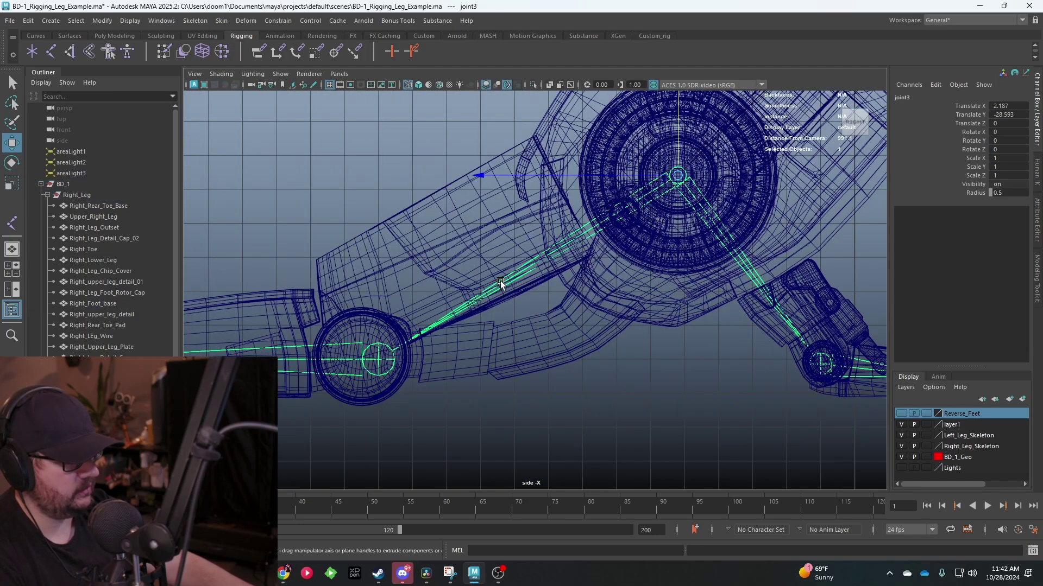
left_click(460, 249)
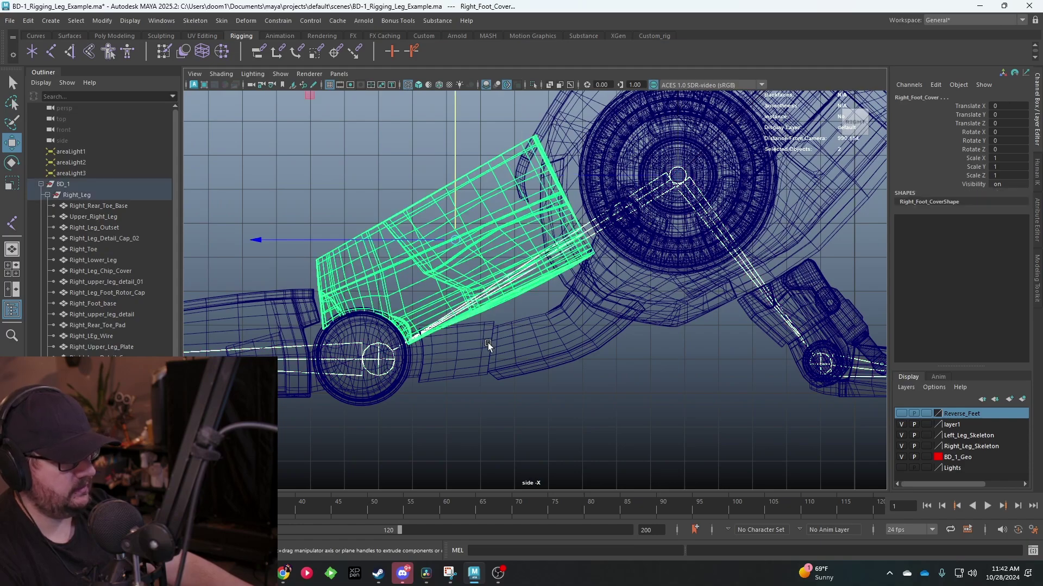
left_click(516, 356, "shift")
left_click(220, 20)
left_click(245, 50)
left_click(675, 396)
- Rotate the ankle joint around X to test how the bound foot meshes follow in side and perspective views, and undo the rotations
left_click(653, 189)
scroll(654, 192, "down", 3)
key("e")
left_click_drag(519, 368, 505, 195)
key("ctrl+z")
middle_click_drag(485, 311, 555, 278, "alt")
key("space")
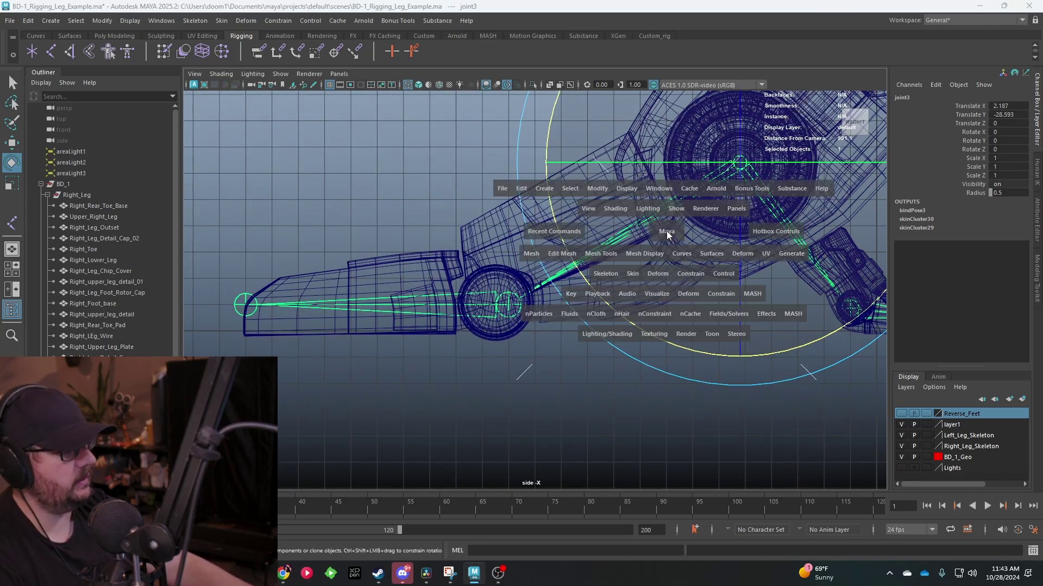
key("space")
mouse_move(526, 227)
left_mouse_down("alt")
mouse_move(378, 233)
mouse_move(624, 228)
mouse_move(659, 198)
mouse_move(666, 285)
mouse_move(608, 193)
mouse_move(596, 256)
mouse_move(431, 255)
left_mouse_up("alt")
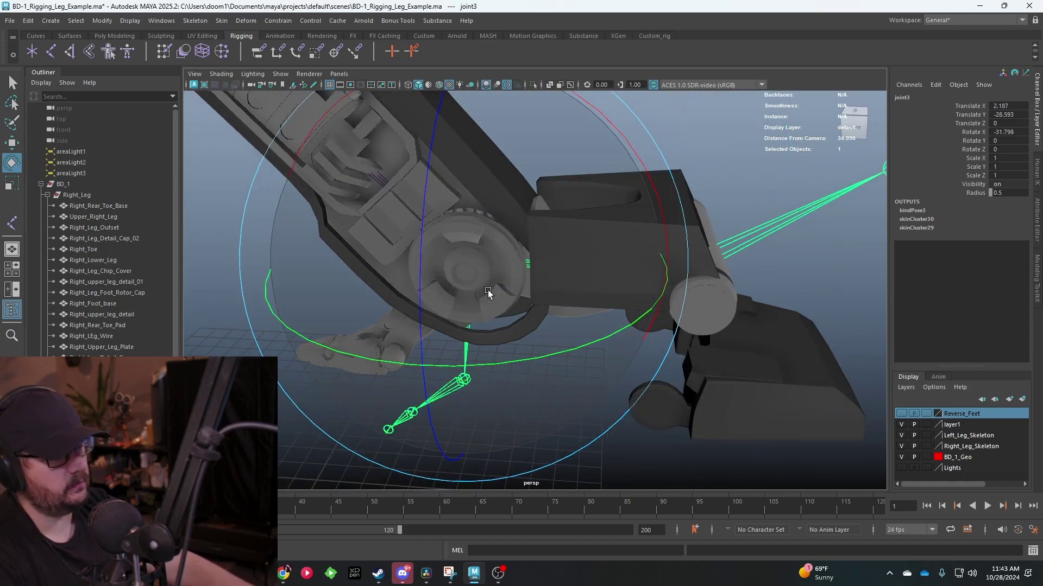
key("ctrl+z")
left_click_drag(580, 267, 707, 261, "alt")
- Undo the foot bind and redo it on the ankle joint with the Right_Leg_Fin_Rotor mesh included, allowing another skin cluster on it
key("ctrl+z")
key("ctrl+z")
key("ctrl+z")
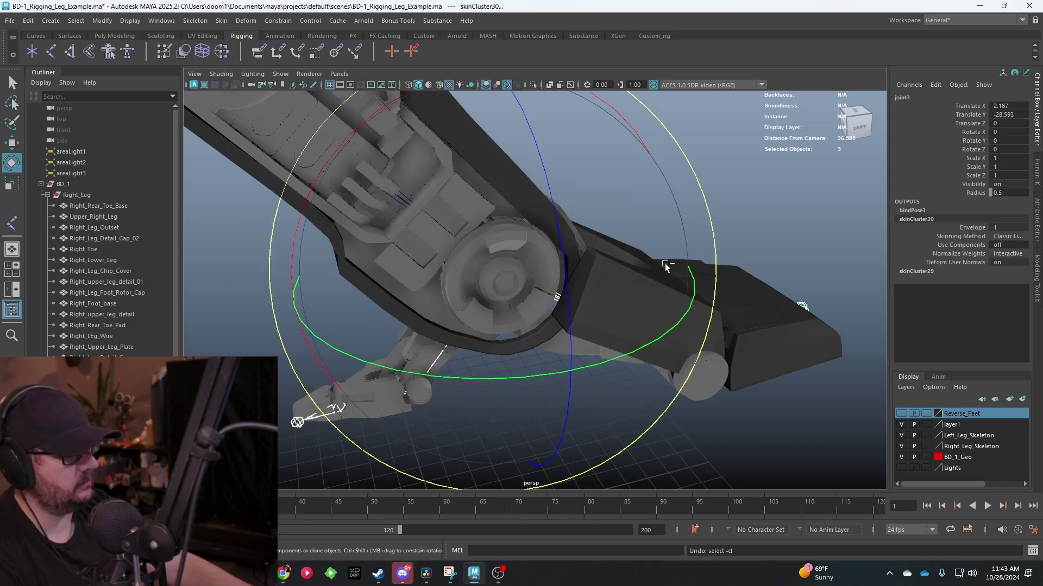
scroll(634, 270, "up", 6)
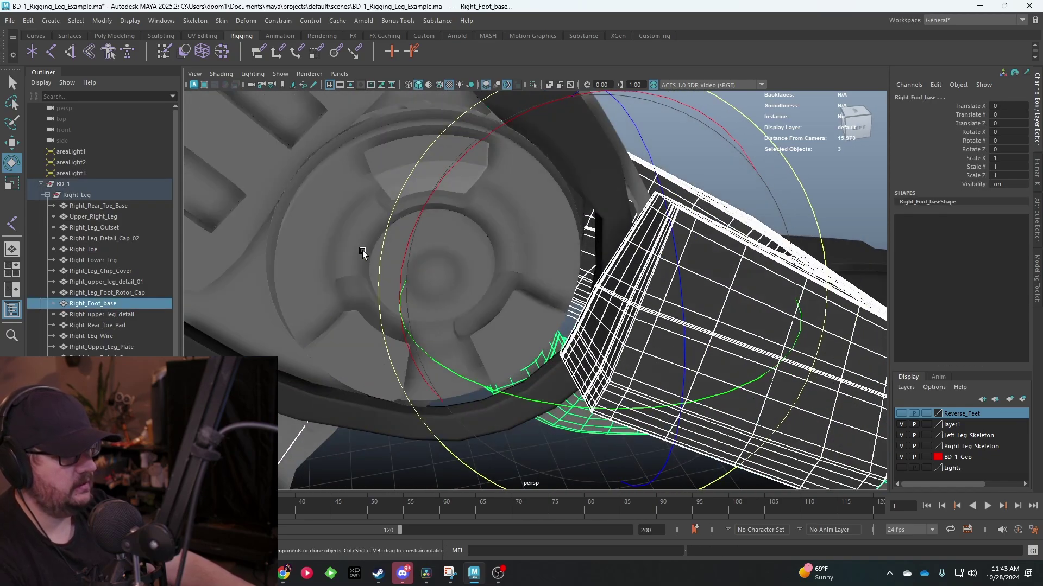
left_click(332, 253, "shift")
scroll(333, 253, "down", 6)
middle_click_drag(571, 313, 510, 281, "alt")
left_click_drag(489, 277, 413, 245, "alt")
left_click(221, 20)
left_click(233, 53)
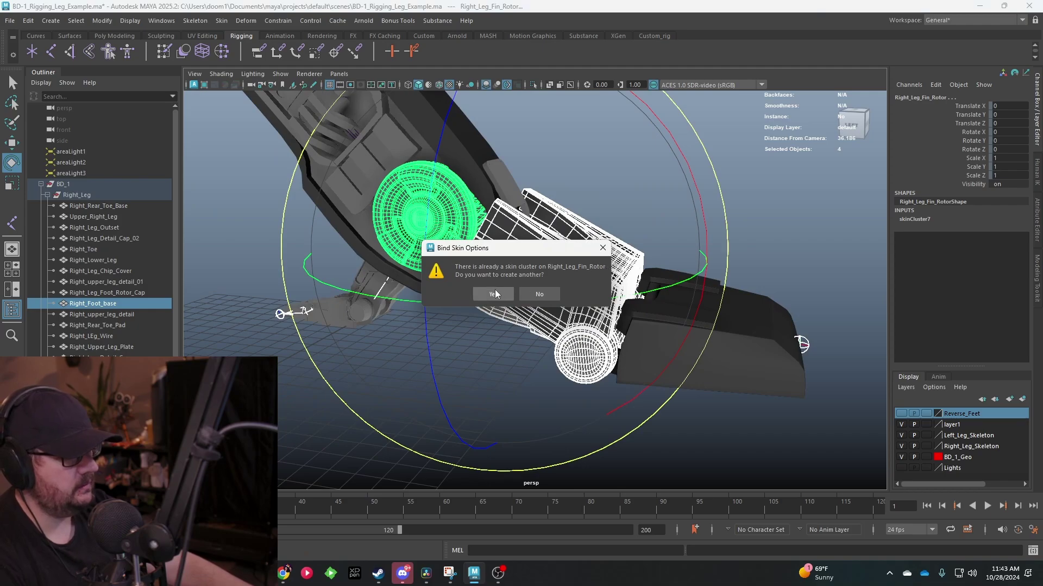
left_click(493, 294)
- Rotate the ankle joint to test the foot together with the added rotor mesh, and undo the rotation
left_click_drag(631, 182, 632, 228)
key("ctrl+z")
left_click_drag(747, 249, 522, 264, "alt")
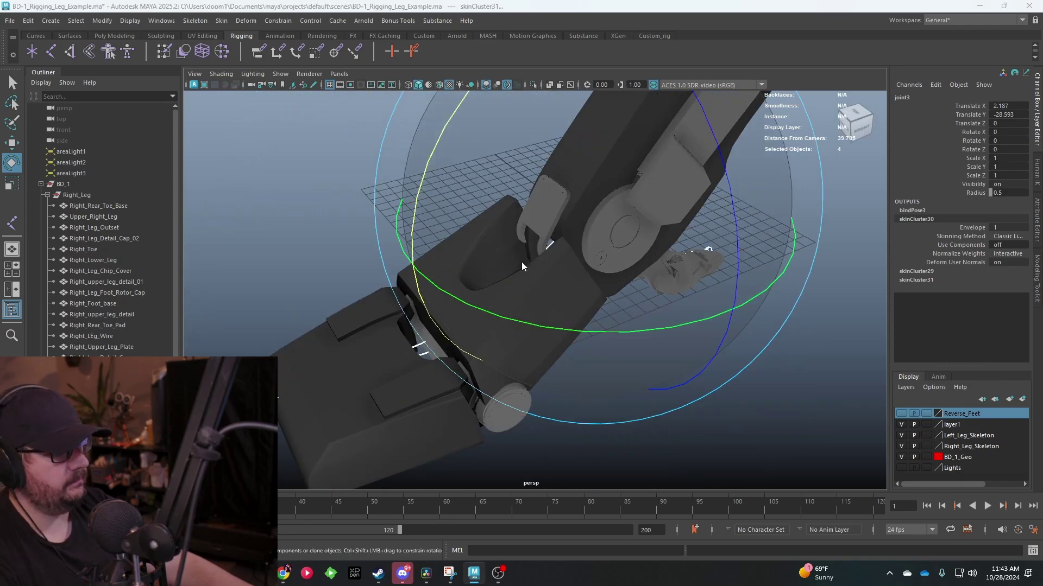
- Move the front toe's base joint to the centre of the round foot hinge in the side view
key("space")
key("space")
middle_click_drag(508, 383, 573, 323, "alt")
scroll(574, 322, "up", 2)
left_click(562, 302)
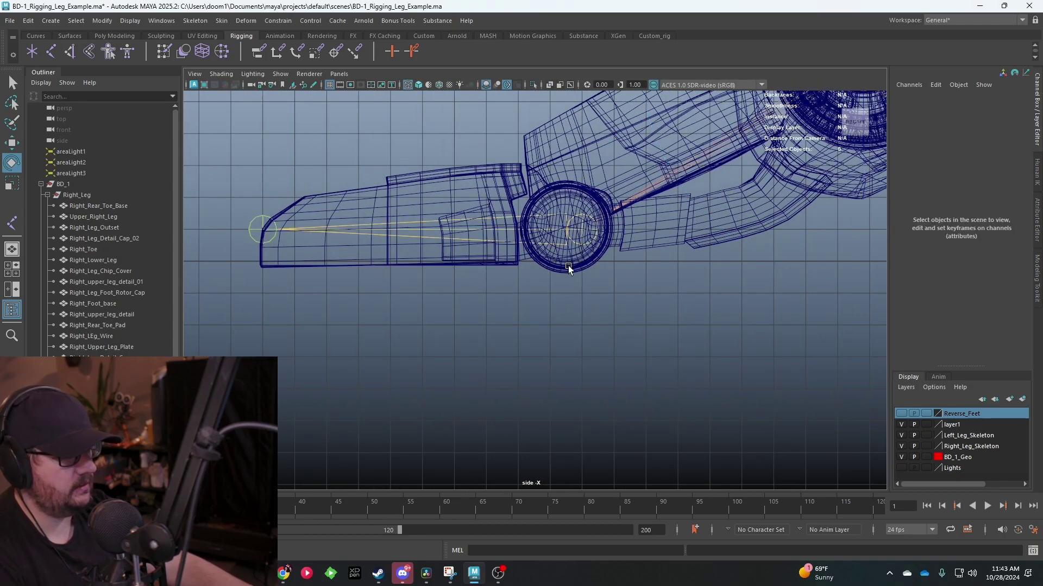
left_click(568, 266)
left_click(440, 257)
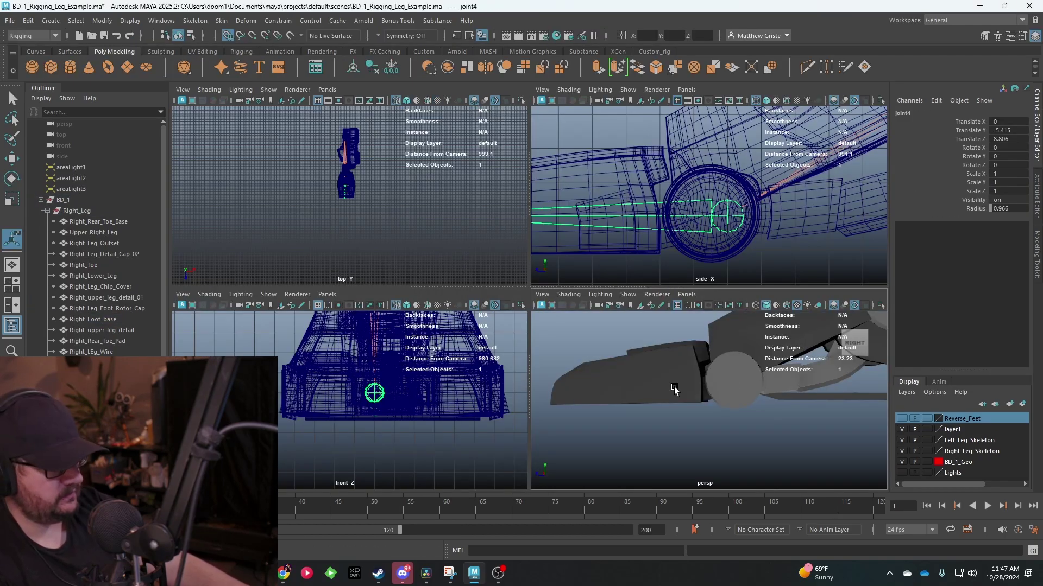
key("space")
scroll(473, 162, "up", 3)
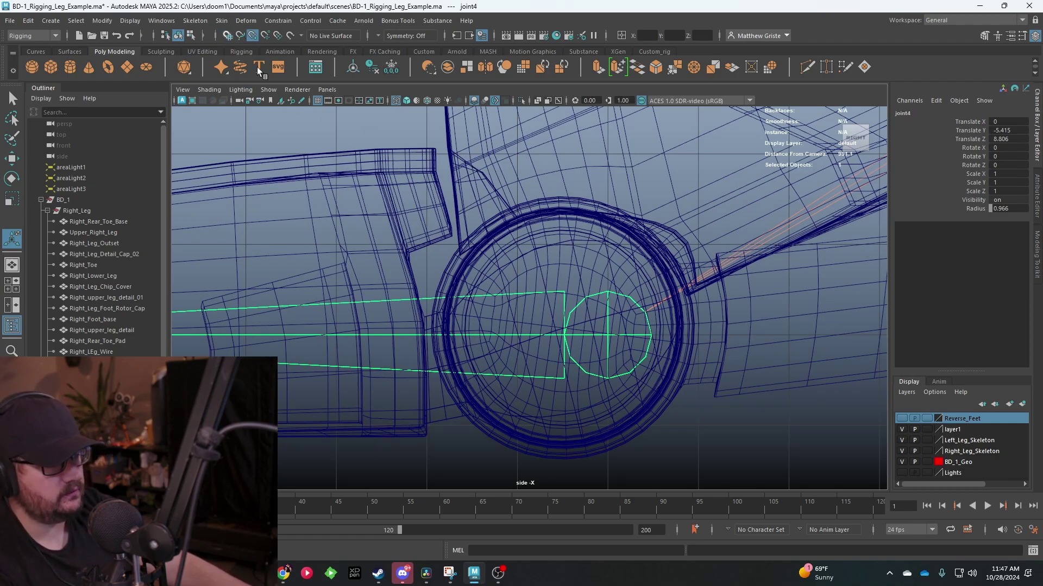
left_click_drag(603, 341, 566, 338)
scroll(558, 320, "down", 6)
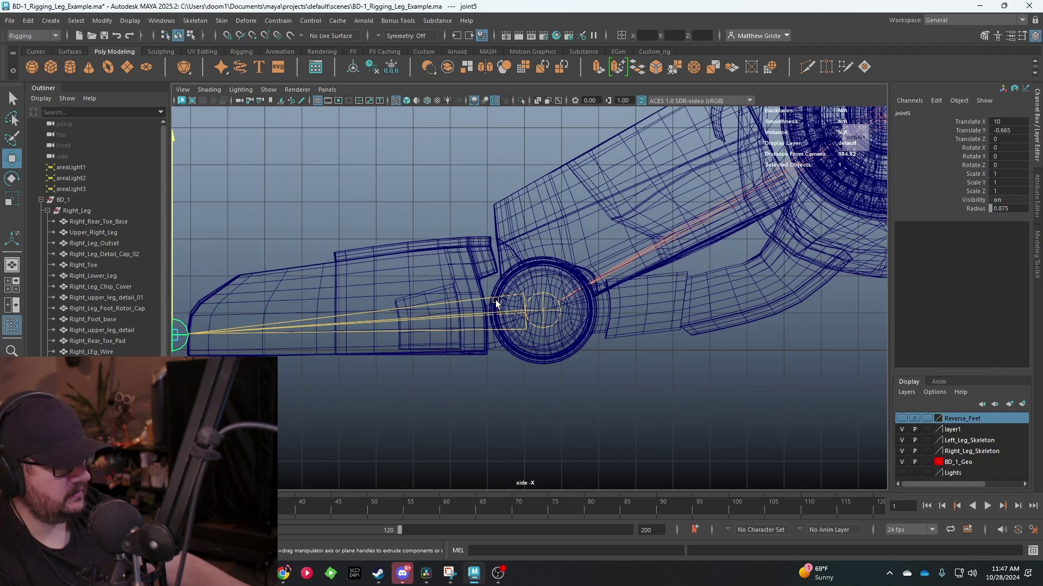
- Move the front toe's base joint sideways in the top view to Translate X 0
key("space")
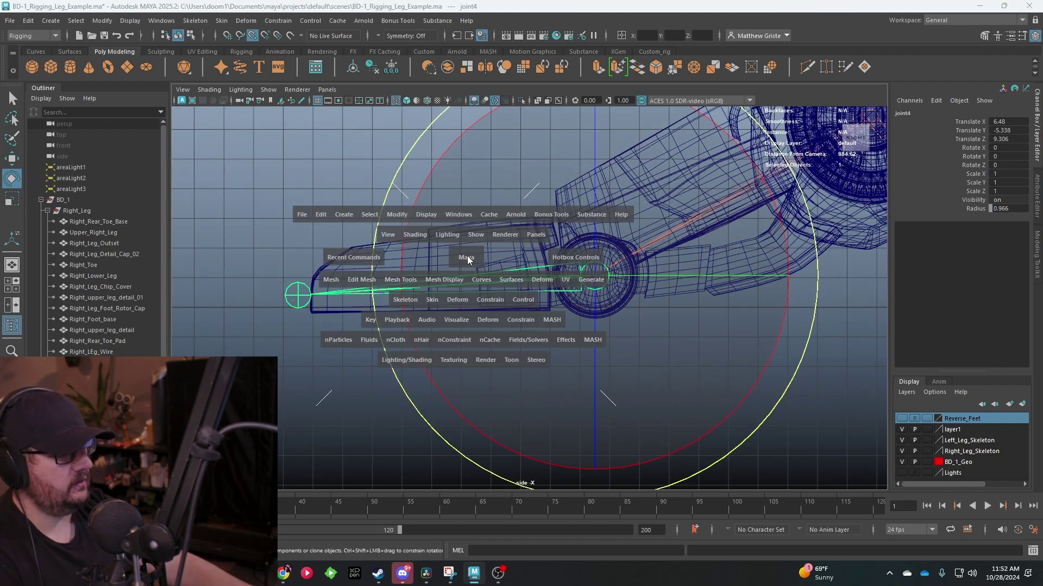
key("space")
scroll(485, 233, "up", 6)
key("w")
scroll(634, 181, "up", 3)
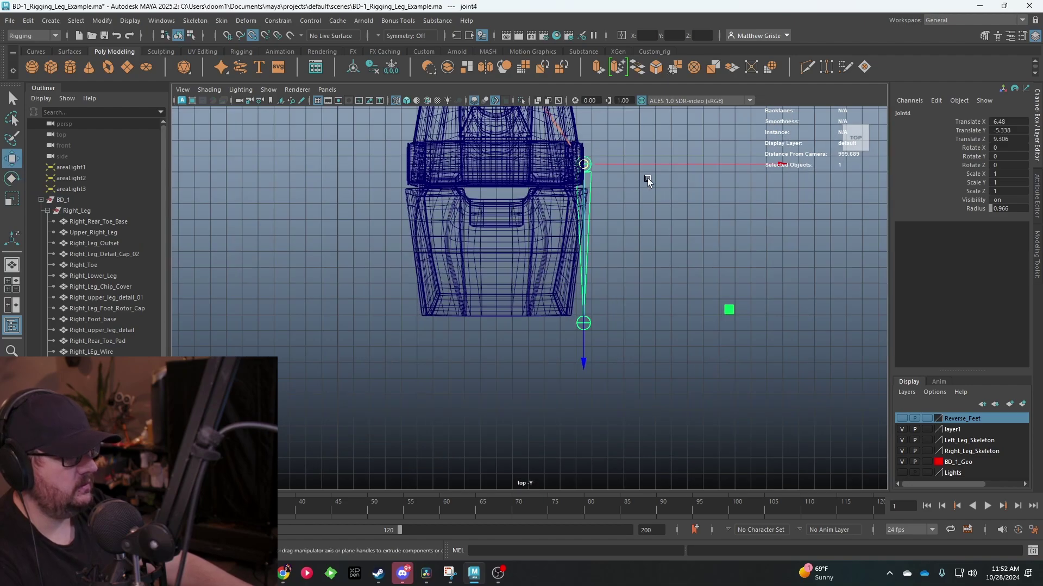
left_click_drag(666, 164, 516, 188)
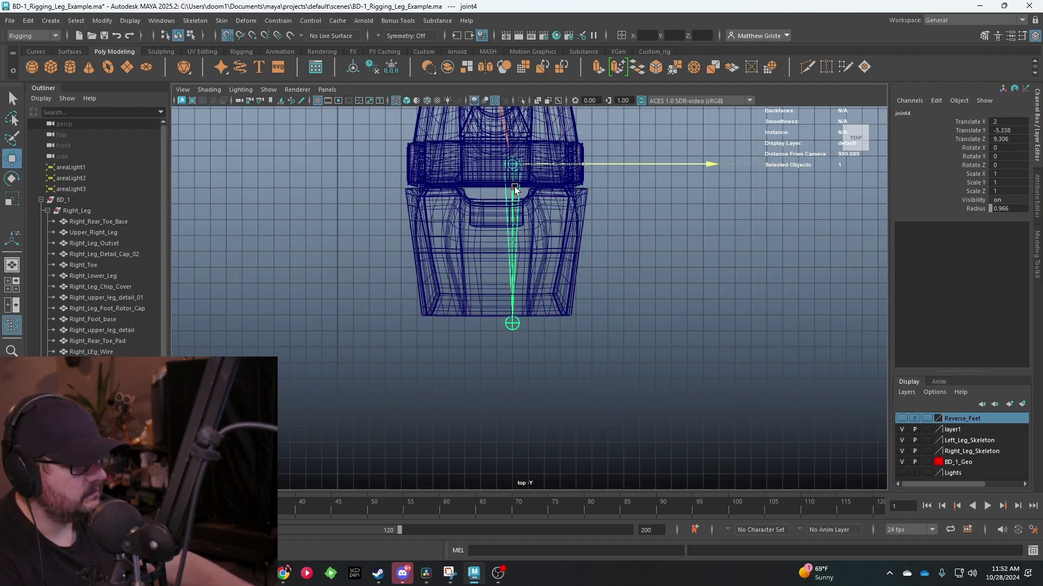
left_click_drag(595, 171, 526, 183)
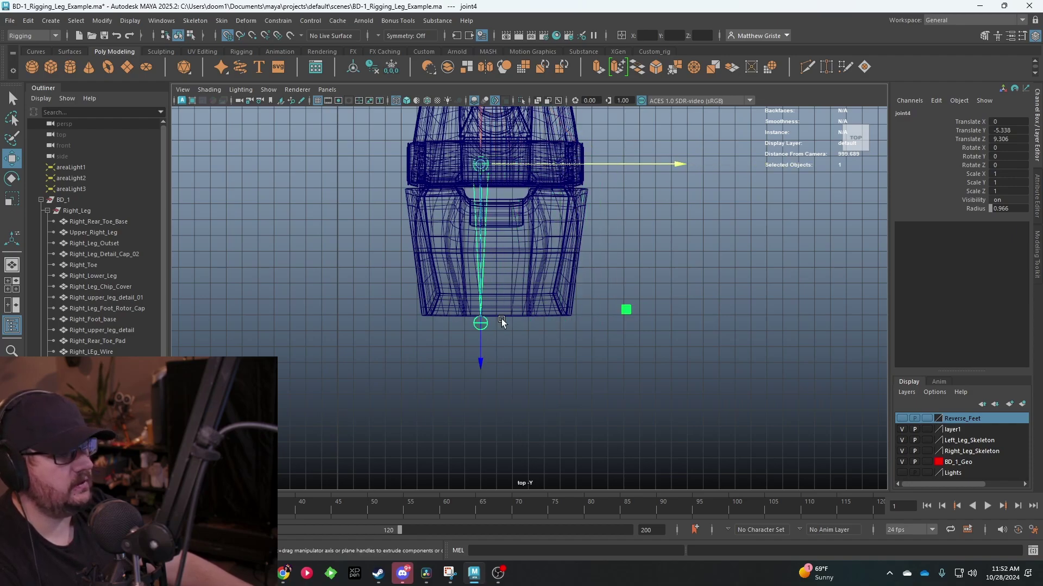
- Select the Right_Toe mesh with the front toe's base joint and bind its skin
scroll(602, 287, "down", 3)
middle_click_drag(628, 242, 633, 246, "alt")
scroll(633, 246, "up", 3)
middle_click_drag(602, 158, 588, 286, "alt")
scroll(566, 246, "up", 3)
scroll(589, 235, "up", 2)
left_click(525, 474)
middle_click_drag(525, 396, 535, 206, "alt")
scroll(496, 277, "up", 4)
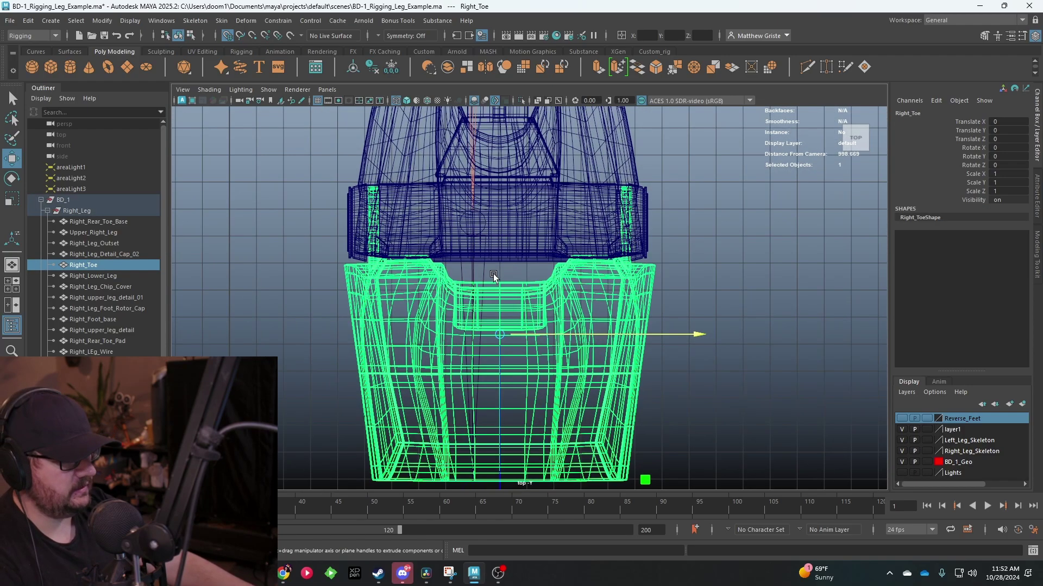
left_click(455, 263, "shift")
left_click(220, 22)
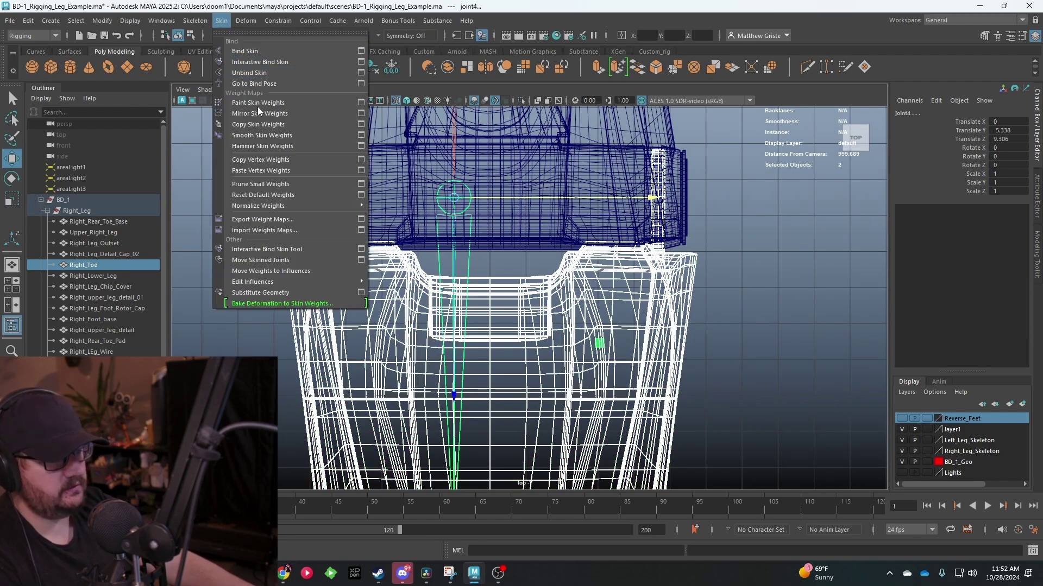
left_click(241, 50)
- Rotate the front toe joint to test how the bound toe mesh follows, and undo the rotation
key("e")
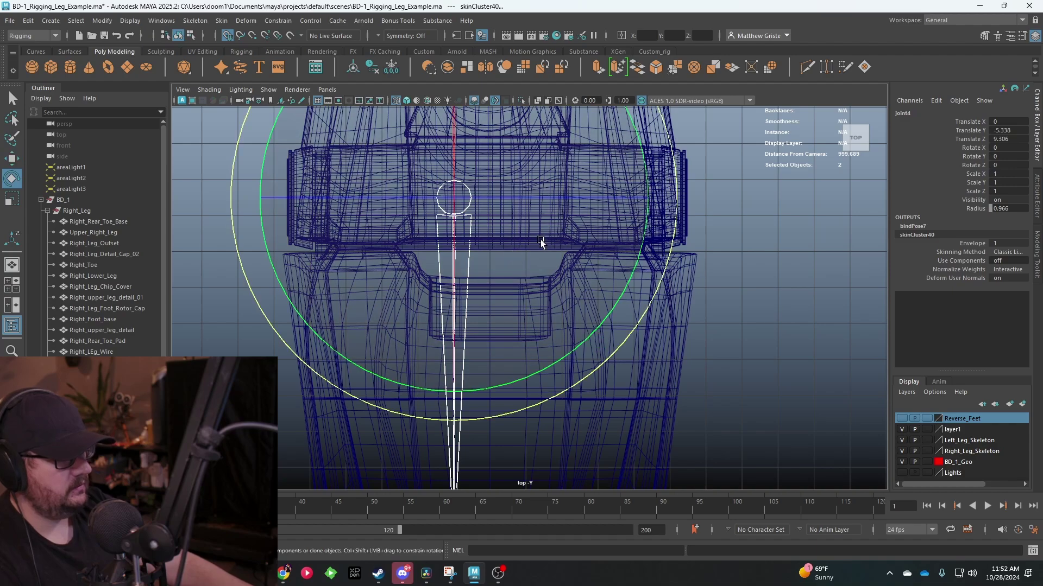
key("space")
key("space")
left_click_drag(408, 205, 421, 154)
key("ctrl+z")
- Move the rear toe's base joint sideways in the front view to Translate X 0
middle_click_drag(642, 253, 334, 251, "alt")
left_click(642, 305)
scroll(642, 321, "up", 5)
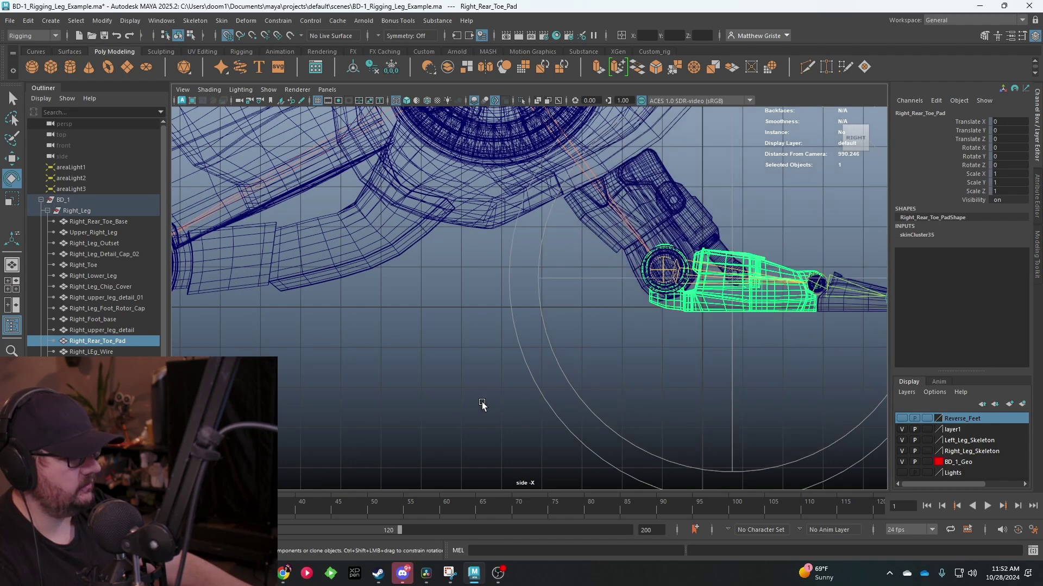
left_click(484, 405)
middle_click_drag(495, 368, 310, 365, "alt")
scroll(309, 365, "up", 5)
left_click(502, 248)
key("space")
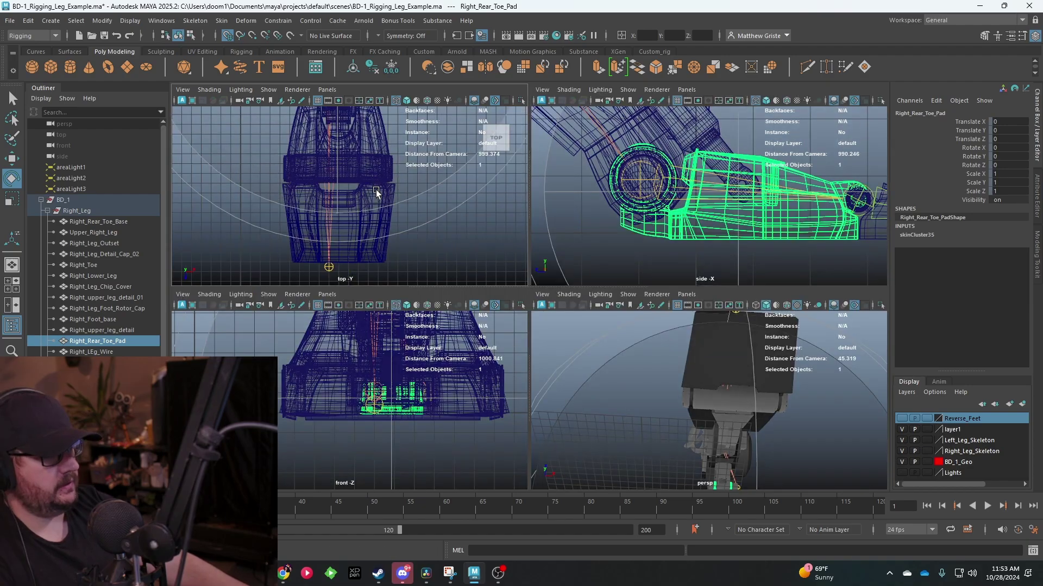
key("space")
scroll(554, 301, "up", 6)
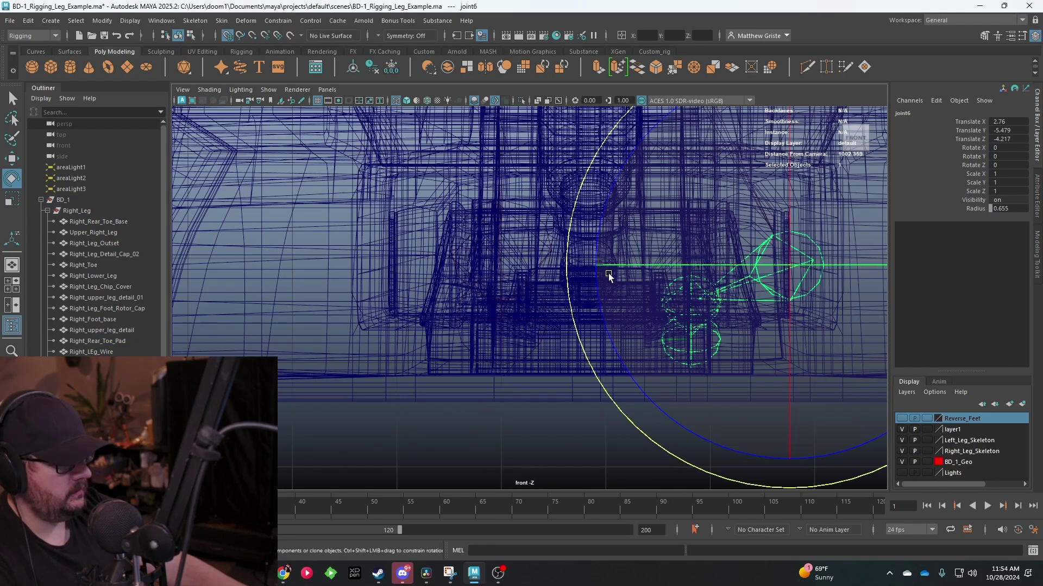
middle_click_drag(608, 272, 529, 244, "alt")
key("w")
left_click_drag(731, 236, 440, 245)
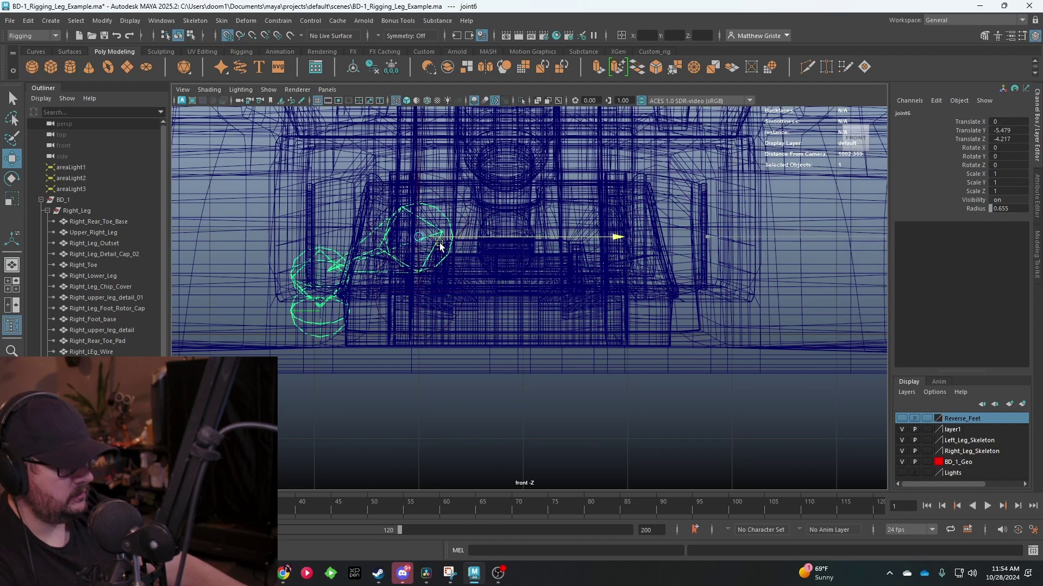
- Align the rear toe's second joint with its parent joint in the front view at Translate X 3.817
left_click(316, 268)
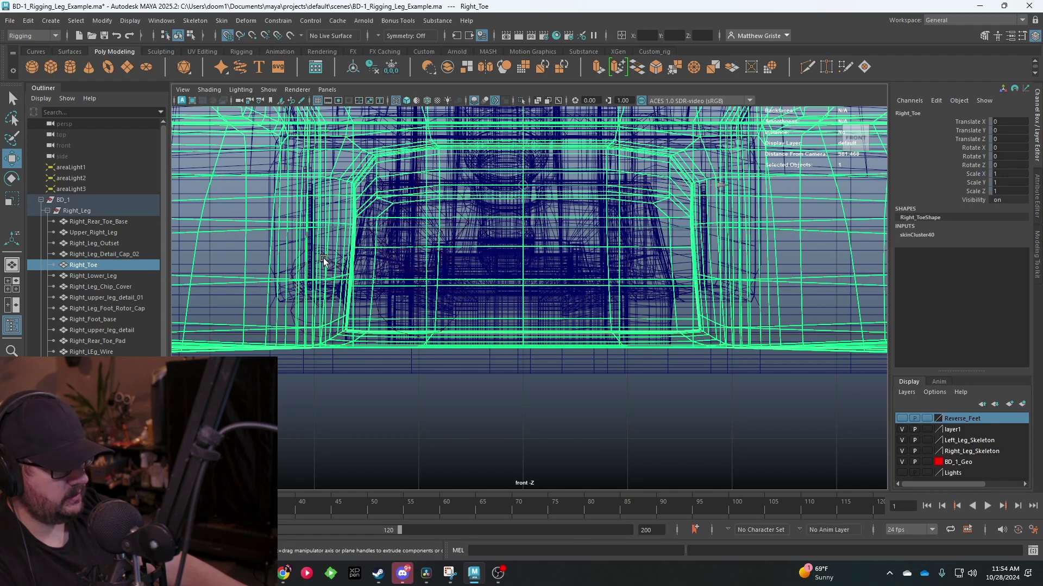
left_click(323, 262)
key("space")
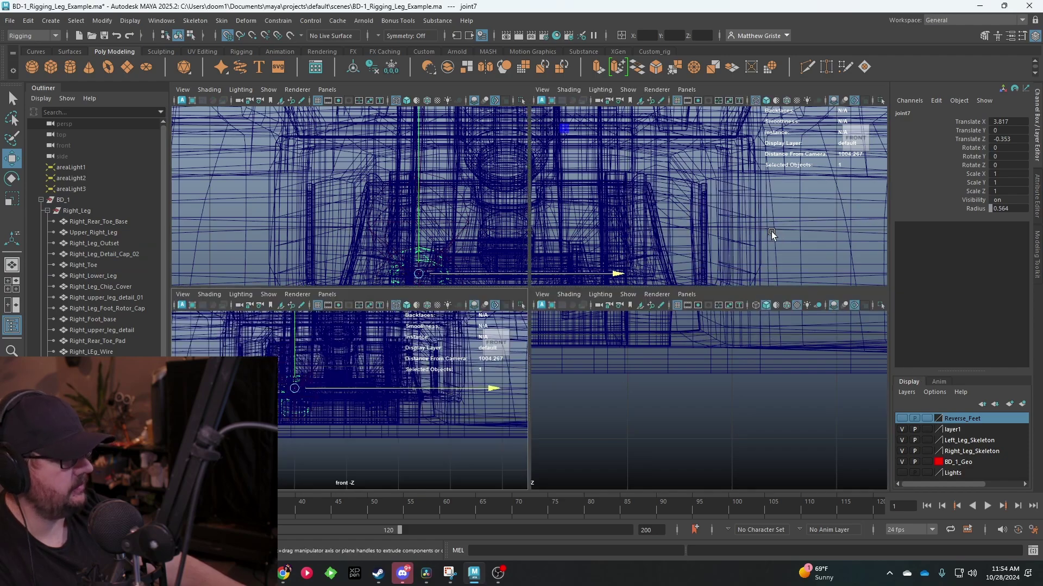
- Bind the Right_Rear_Toe_Pad and round Right_Rear_Toe_Joint meshes to the rear toe's base joint, allowing another skin cluster
key("space")
scroll(611, 293, "up", 6)
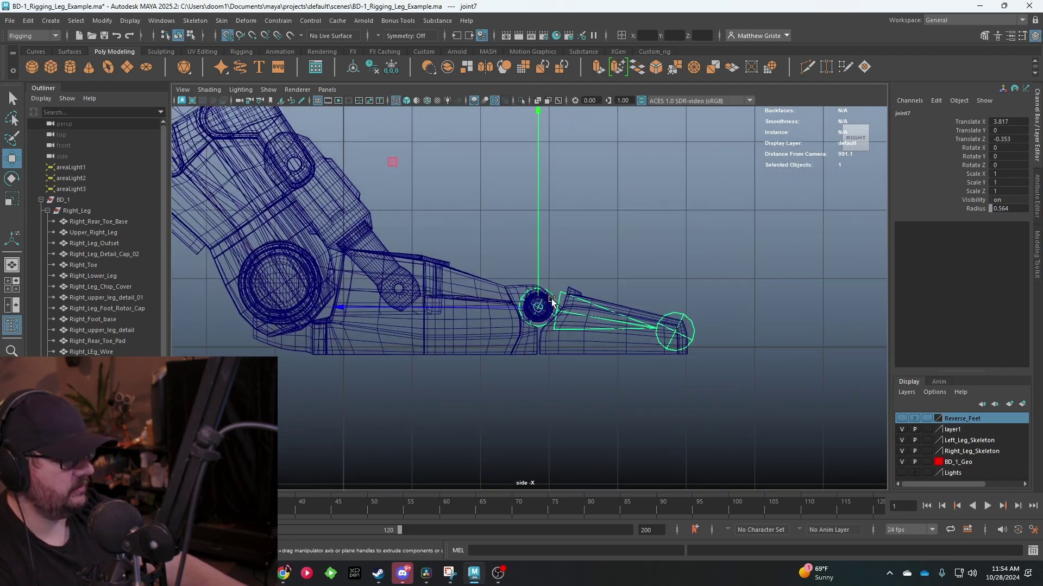
left_click(619, 356)
scroll(625, 291, "up", 2)
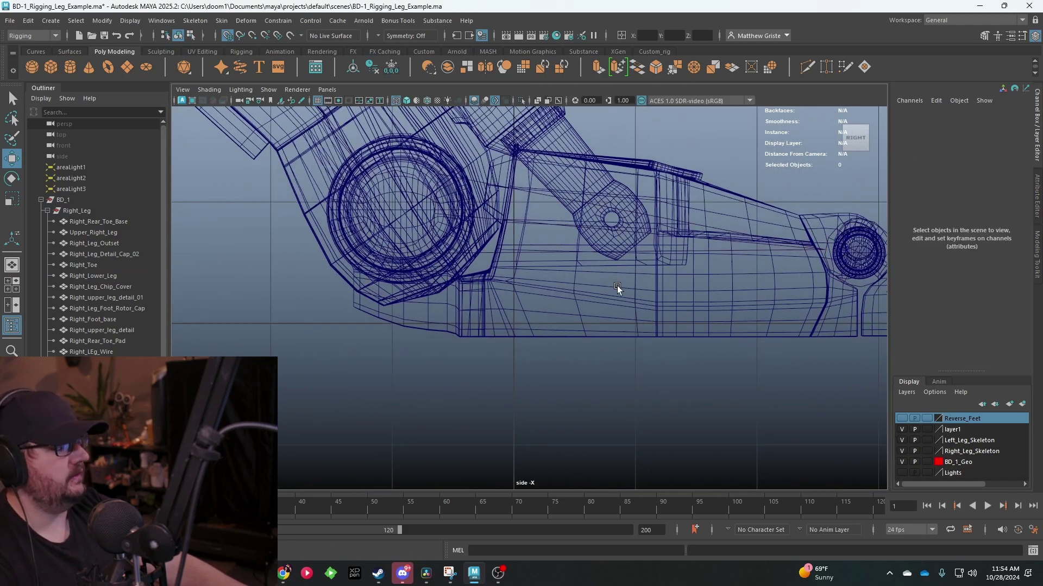
left_click(634, 296)
scroll(541, 264, "up", 2)
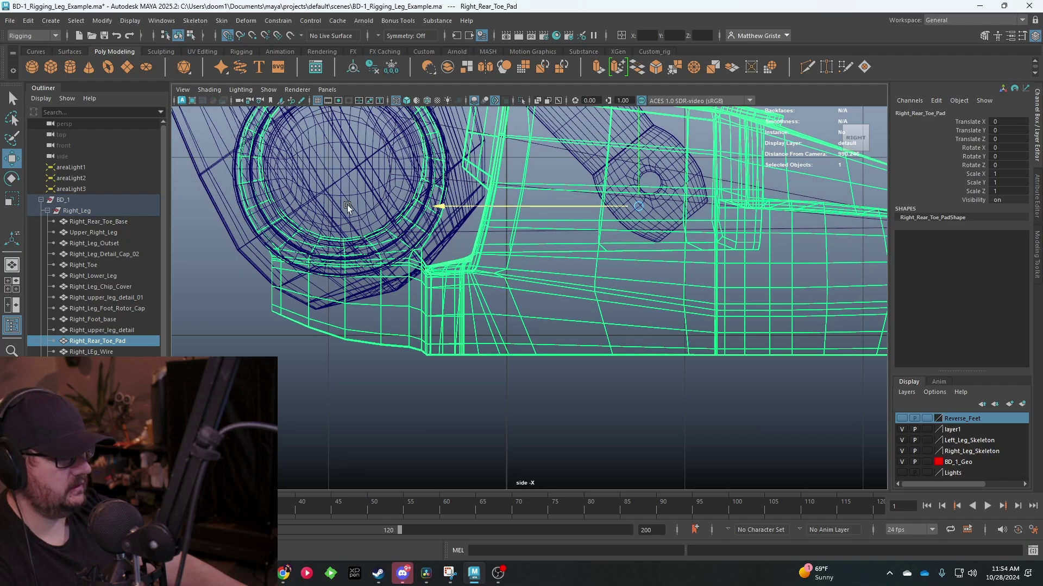
left_click(359, 208)
left_click(343, 184)
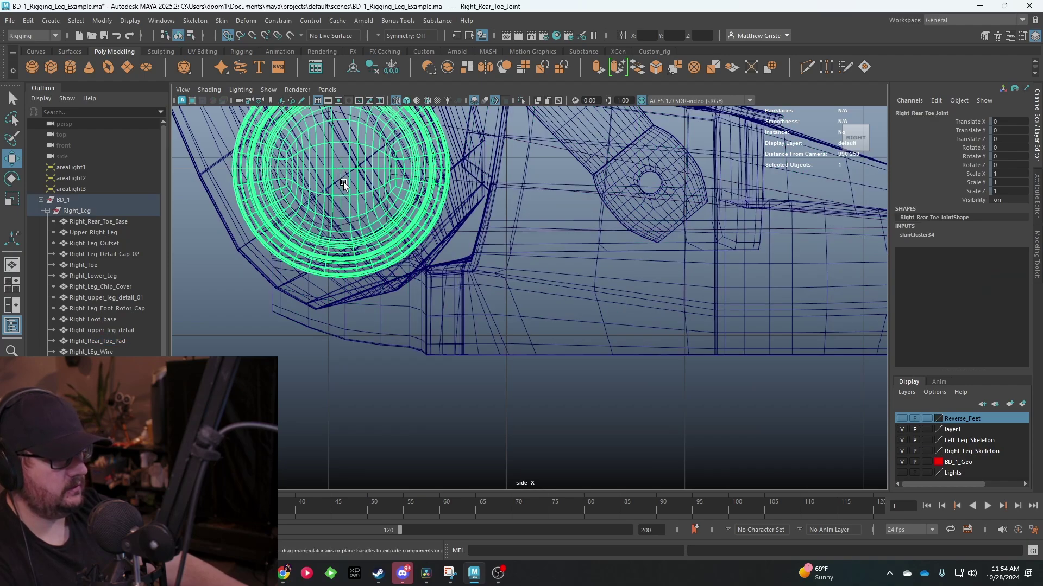
left_click(537, 282, "shift")
key("ctrl+z")
left_click(469, 226, "shift")
left_click(468, 232, "shift")
scroll(468, 232, "down", 10)
middle_click_drag(565, 246, 502, 253, "alt")
scroll(502, 252, "up", 6)
left_click(219, 22)
left_click(248, 51)
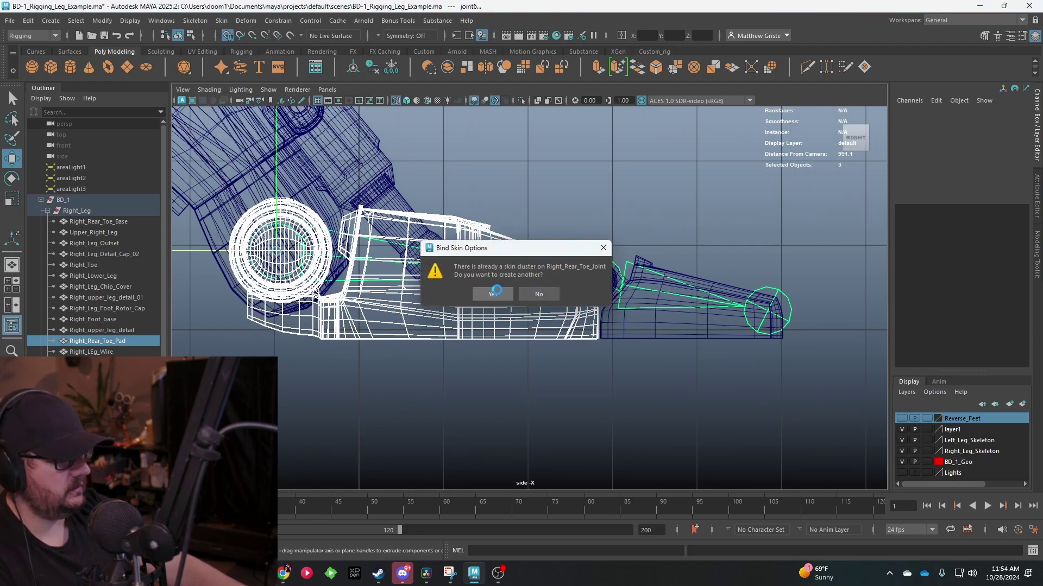
left_click(494, 294)
scroll(576, 295, "up", 4)
scroll(587, 284, "up", 6)
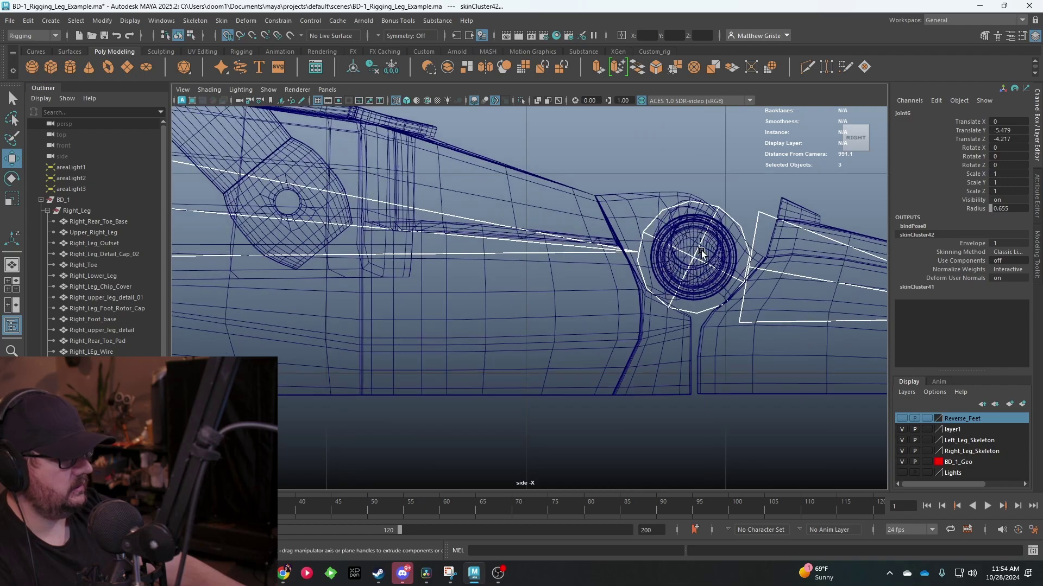
- Bind the Right_Rear_Toe_Joint1 mesh and the rear toe tip mesh to the rear toe's second joint
left_click(642, 252)
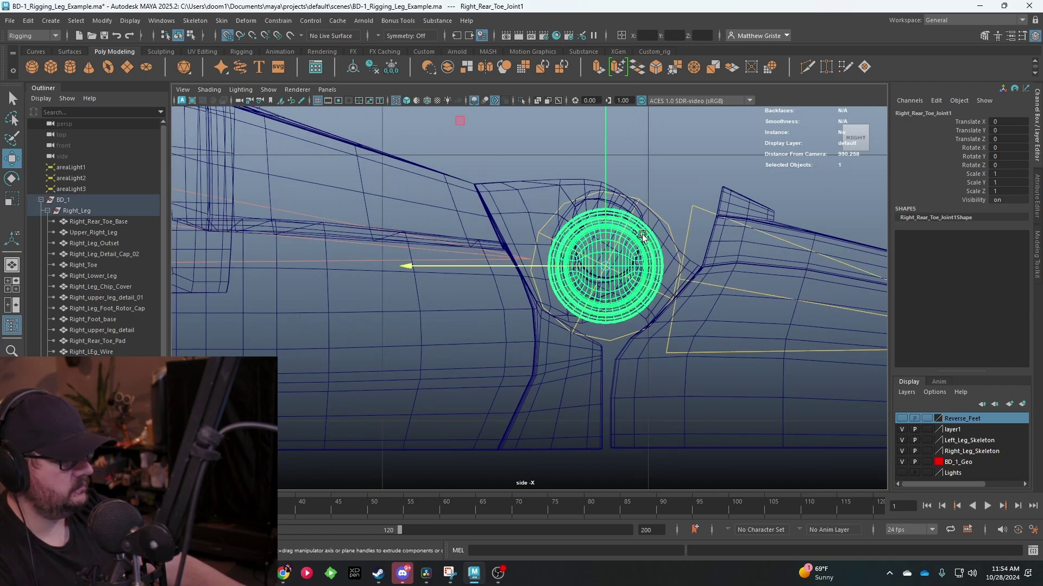
left_click(748, 210, "shift")
left_click(694, 205, "shift")
scroll(694, 210, "down", 9)
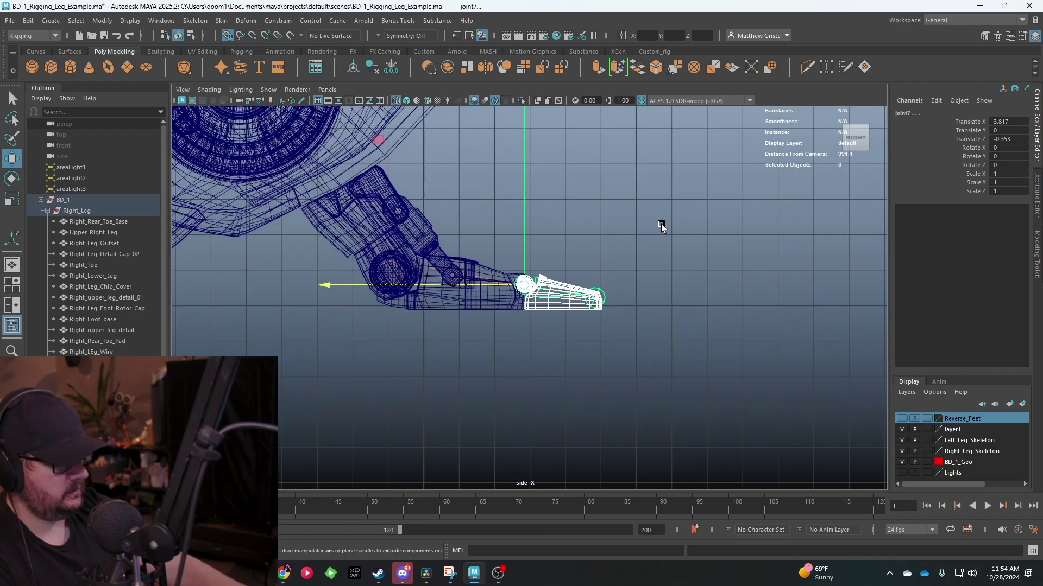
scroll(653, 225, "up", 1)
key("g")
- Bind the Right_Rear_Toe_Piston mesh to both the joint above it and the rear toe's base joint, using Weight blended skinning
scroll(593, 250, "up", 5)
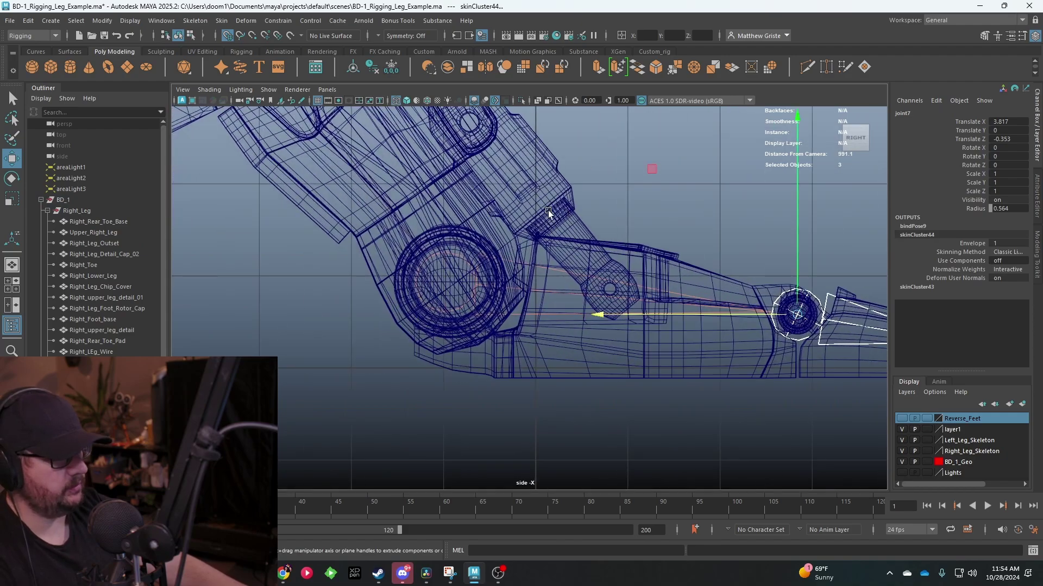
left_click(551, 213)
scroll(598, 207, "up", 5)
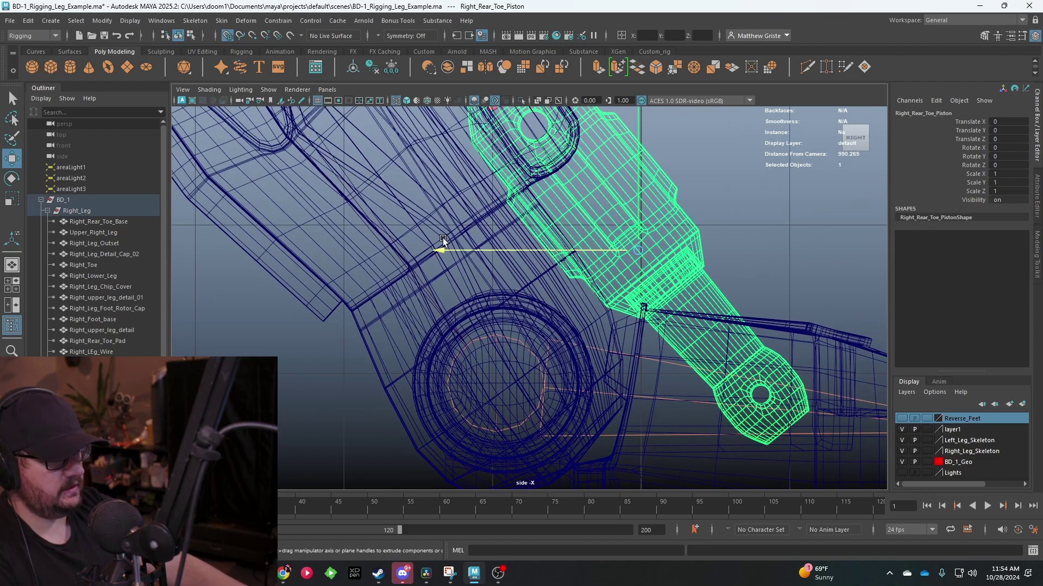
left_click(363, 154, "shift")
left_click(346, 172, "shift")
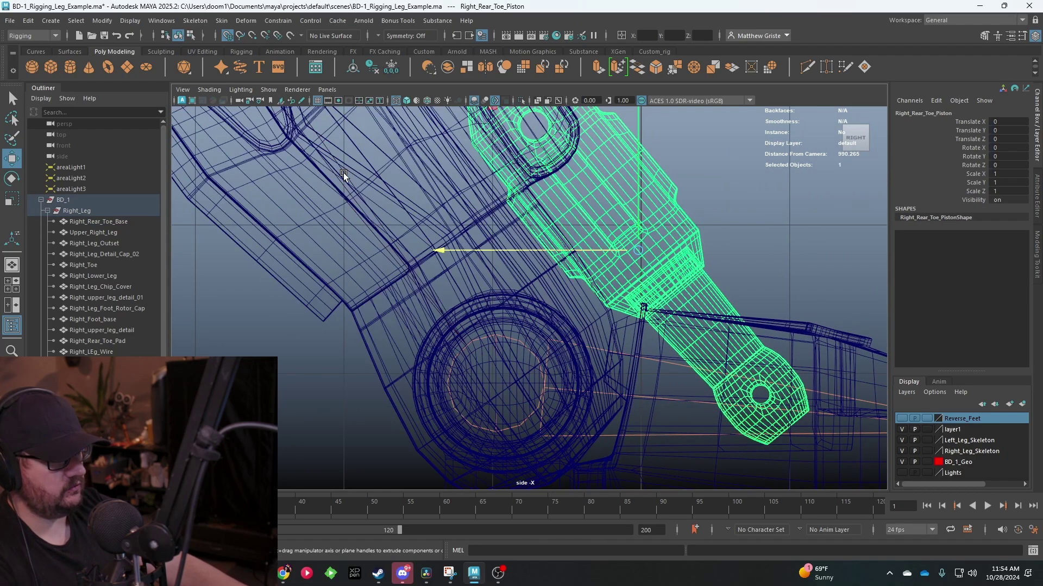
left_click(654, 354, "shift")
left_click(667, 398, "shift")
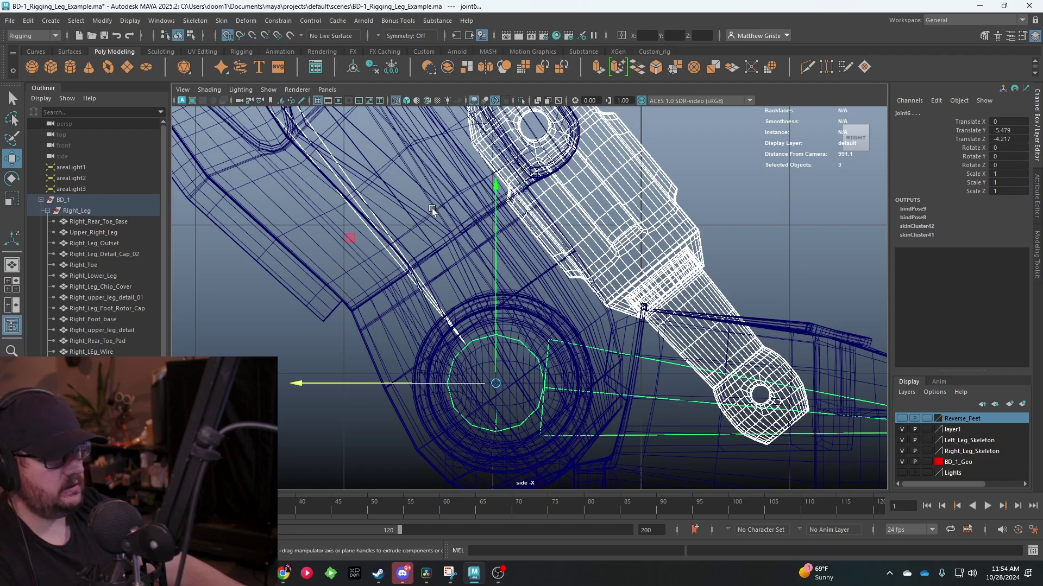
left_click(221, 20)
left_click(361, 48)
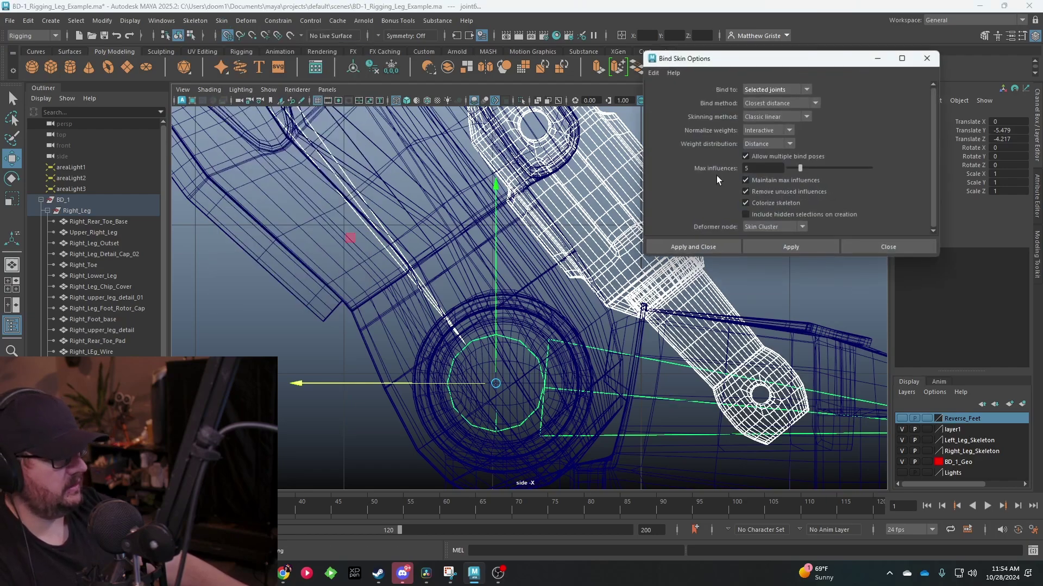
left_click(794, 91)
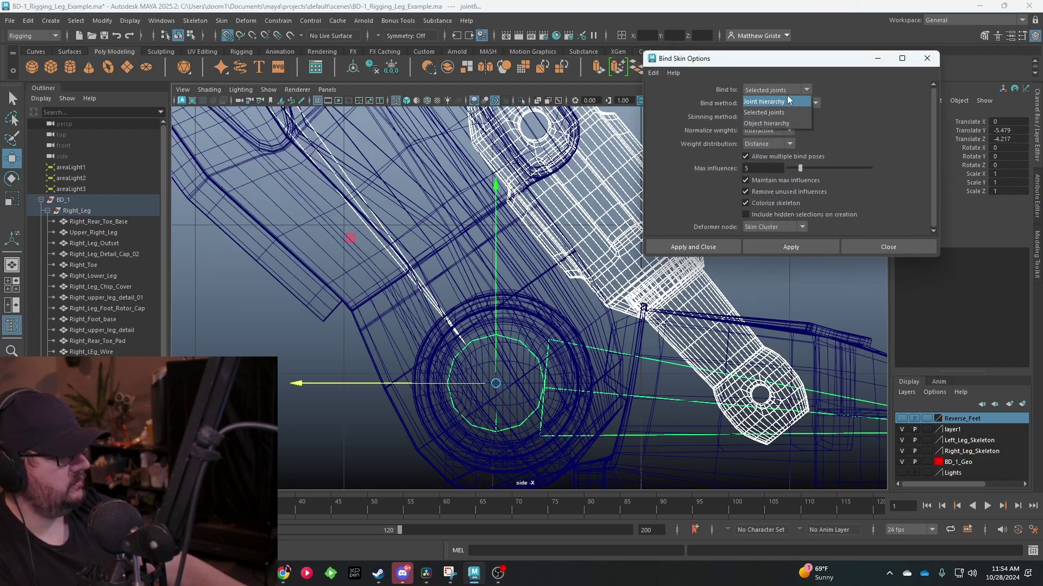
left_click(791, 91)
left_click(788, 151)
left_click(791, 247)
left_click(889, 247)
- Rotate the rear toe's base joint to test how the toe and piston follow, and undo the rotation
scroll(633, 341, "down", 5)
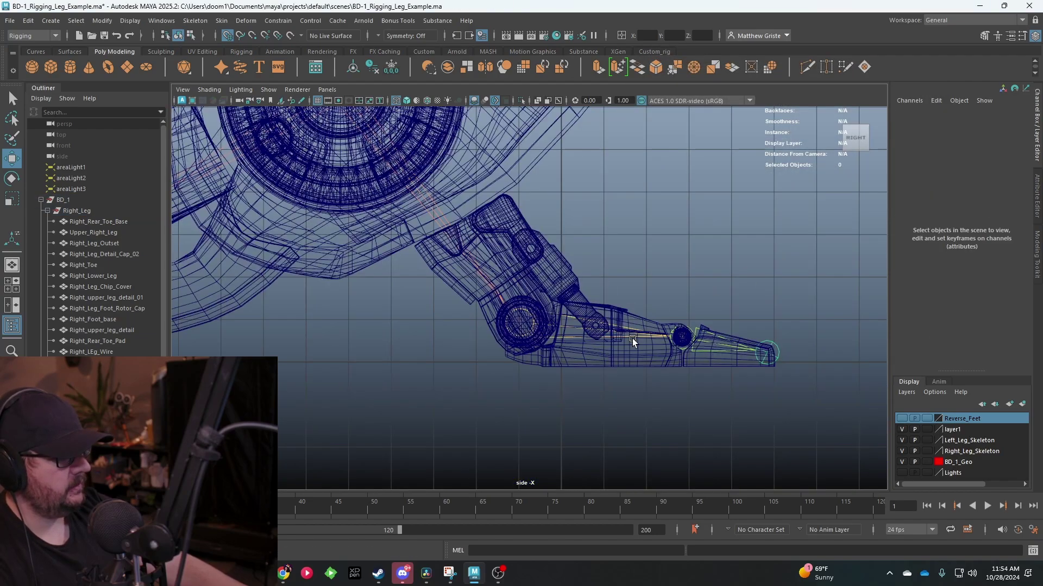
left_click(632, 341)
key("e")
left_click_drag(620, 231, 735, 361)
key("ctrl+z")
- Rotate the hip joint to test how the whole bound leg follows, and undo the rotation
scroll(693, 305, "down", 5)
left_click(748, 196)
scroll(673, 250, "down", 5)
middle_click_drag(654, 249, 646, 274, "alt")
scroll(552, 210, "up", 3)
left_click(524, 162)
left_click_drag(610, 164, 612, 248)
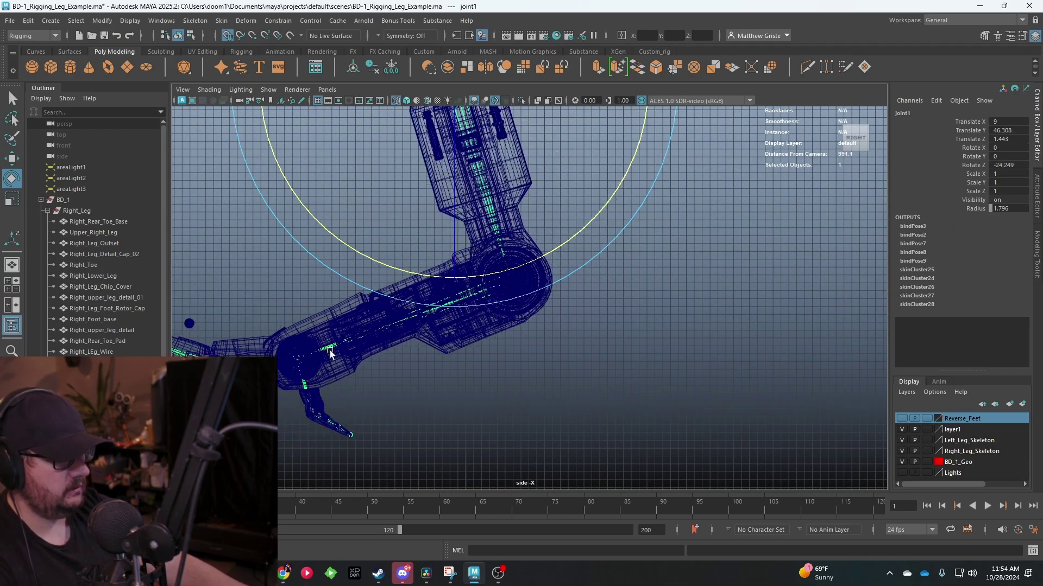
key("ctrl+z")
- Unbind the round Right_Rear_Toe_Joint mesh from both of its skin clusters
scroll(531, 334, "up", 5)
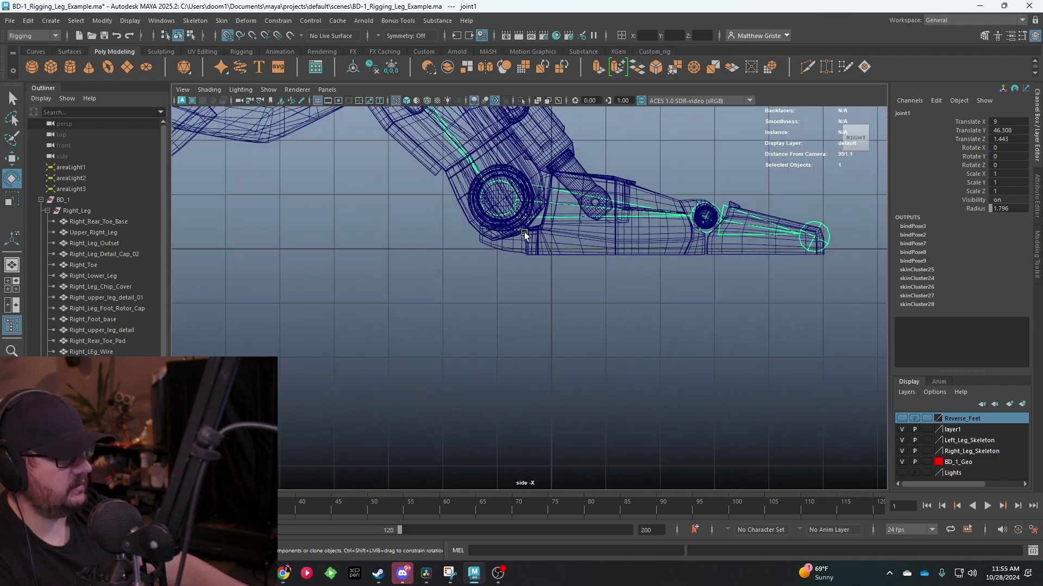
left_click(483, 256)
scroll(470, 252, "up", 2)
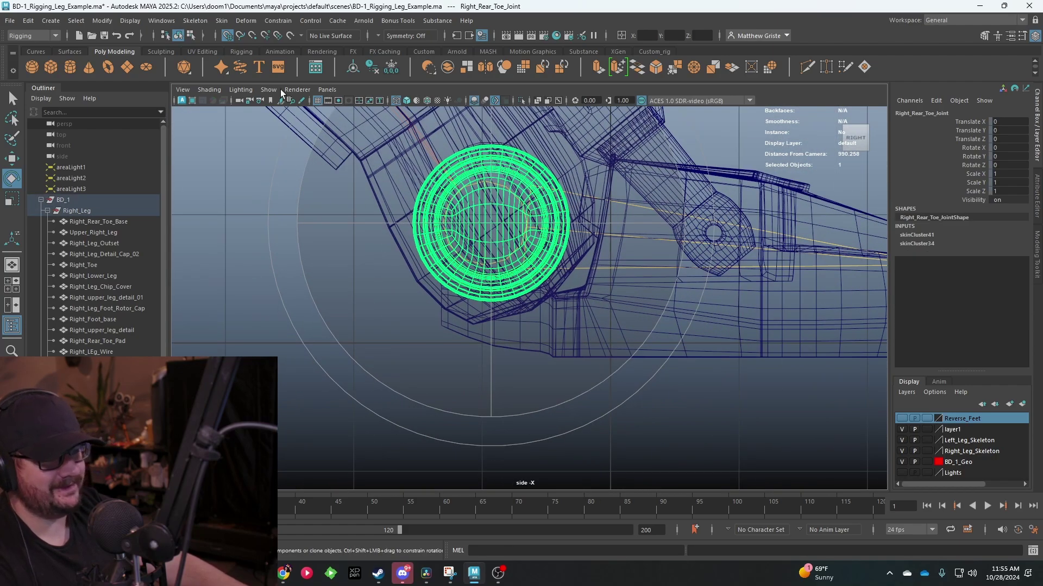
left_click(222, 20)
left_click(249, 72)
left_click(222, 21)
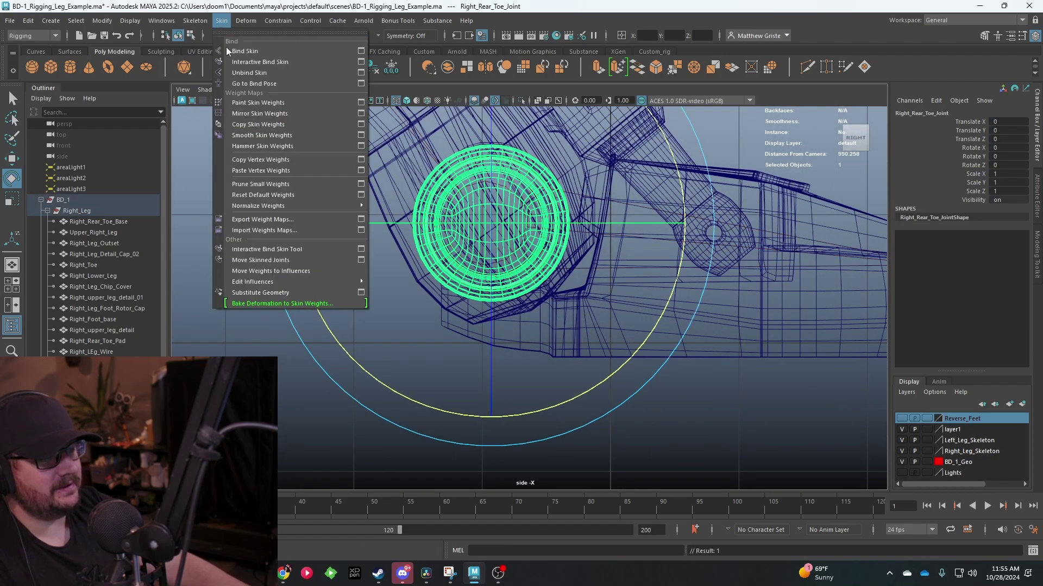
left_click(248, 72)
- Bind the Right_Rear_Toe_Joint mesh to the rear toe's base joint with Classic linear skinning
scroll(624, 240, "up", 2)
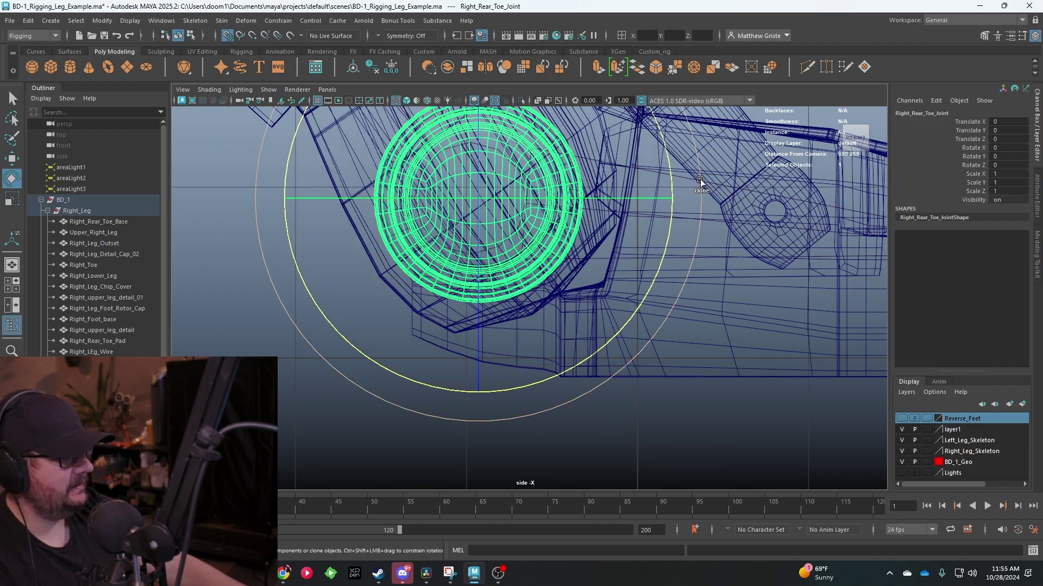
left_click(829, 209, "shift")
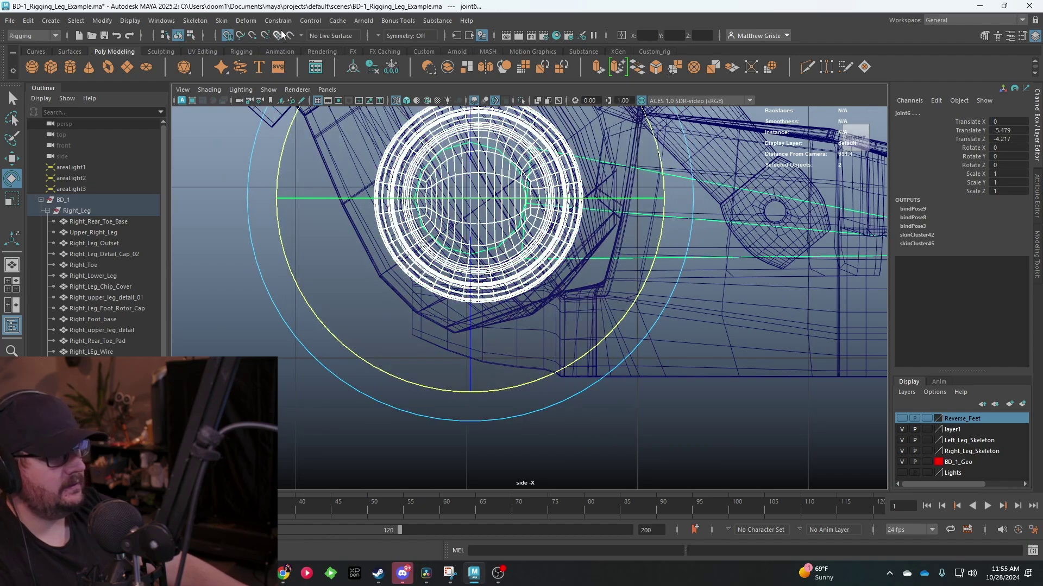
left_click(229, 21)
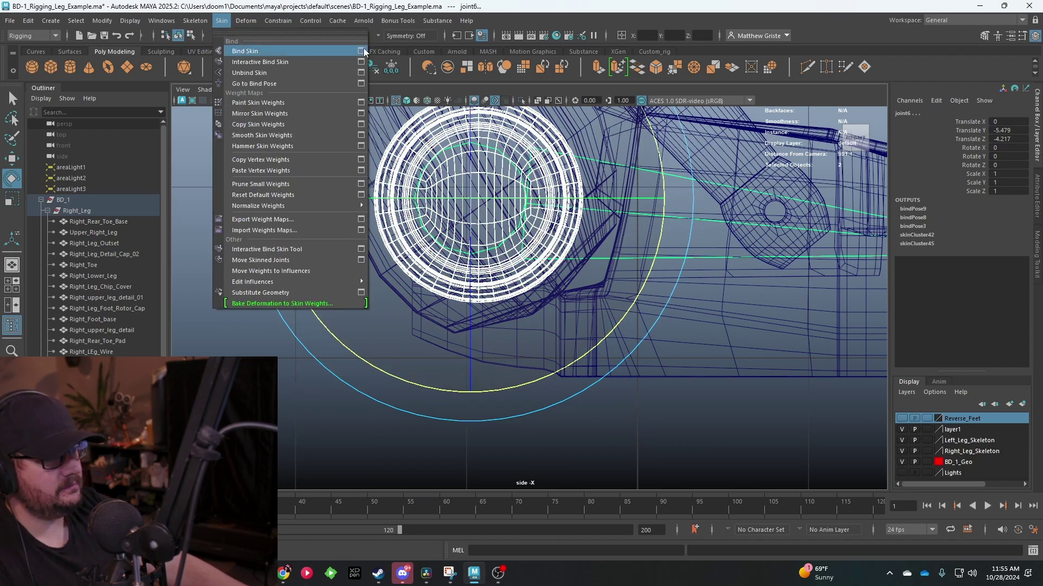
left_click(360, 51)
left_click(792, 119)
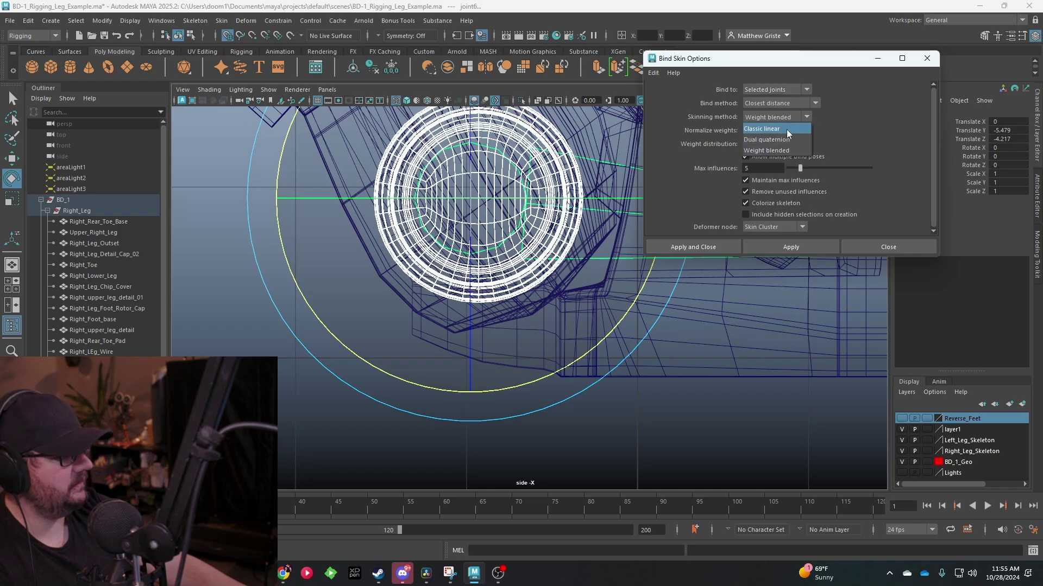
left_click(790, 248)
left_click(888, 248)
- Rotate the hip joint again to check that the rebound rear toe joint mesh follows, and undo the rotation
scroll(720, 269, "down", 5)
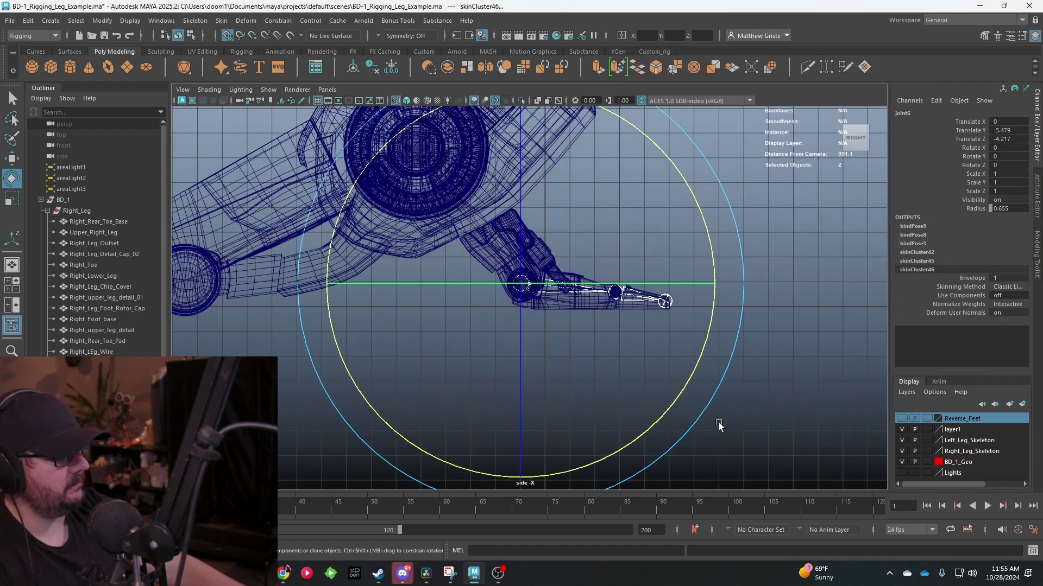
scroll(719, 266, "down", 4)
middle_click_drag(719, 266, 612, 396, "alt")
scroll(600, 353, "down", 1)
left_click(547, 179)
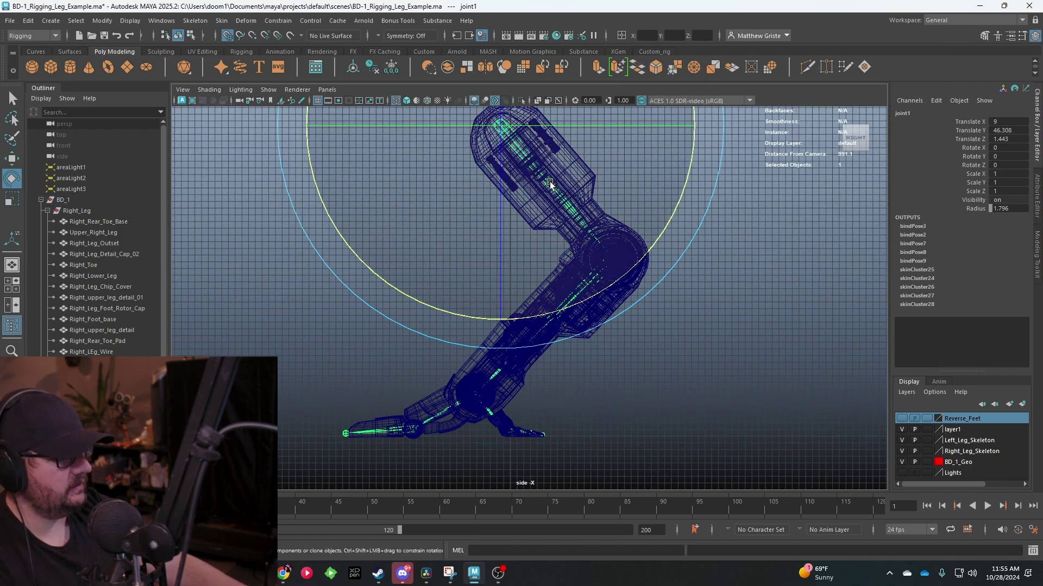
left_click_drag(695, 176, 635, 266)
key("ctrl+z")
- Examine the shaded, fully bound leg in the perspective and side views
key("space")
key("space")
key("space")
key("space")
mouse_move(362, 237)
left_mouse_down()
mouse_move(347, 189)
mouse_move(312, 214)
mouse_move(333, 194)
left_mouse_up()
left_click(623, 407)
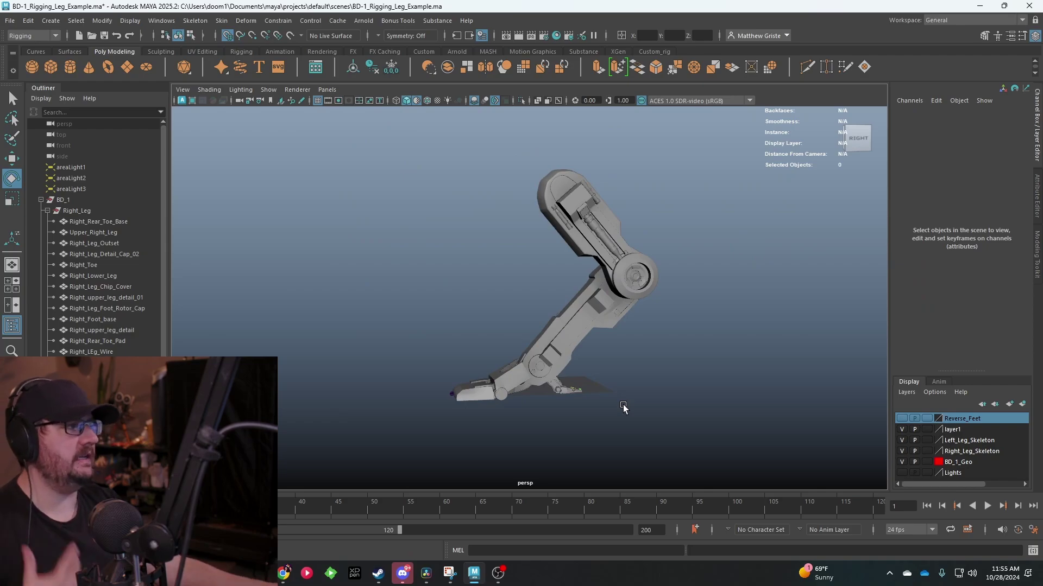
scroll(623, 407, "up", 3)
middle_click_drag(552, 390, 518, 245, "alt")
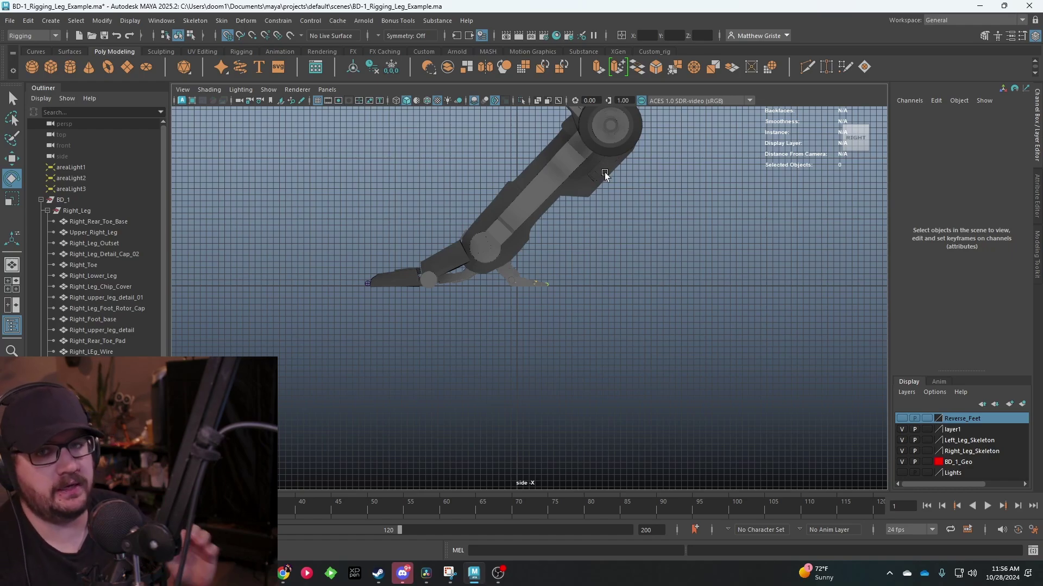
middle_click_drag(555, 145, 526, 223, "alt")
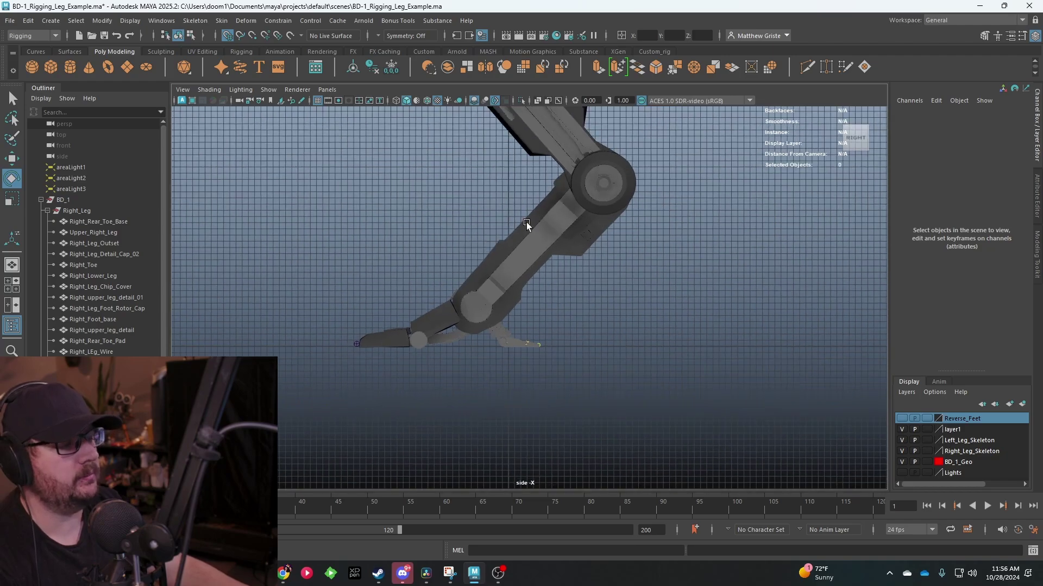
scroll(526, 223, "down", 2)
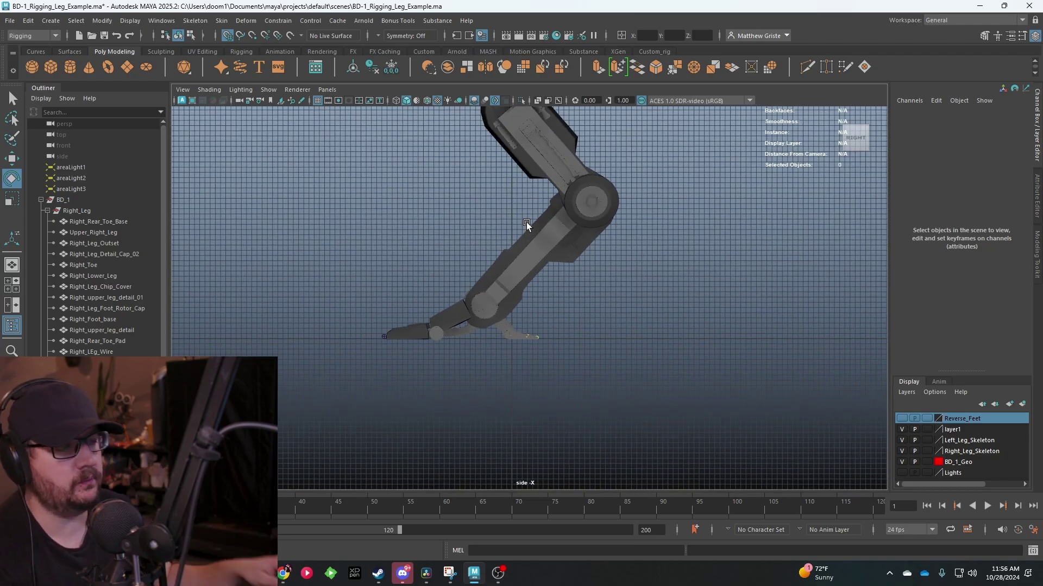
- Display the side view in wireframe, bring up the rigging tools and frame the leg's hip joint
scroll(532, 216, "up", 2)
left_click_drag(542, 237, 485, 142, "alt")
left_click(407, 101)
scroll(512, 230, "up", 5)
scroll(512, 231, "up", 1)
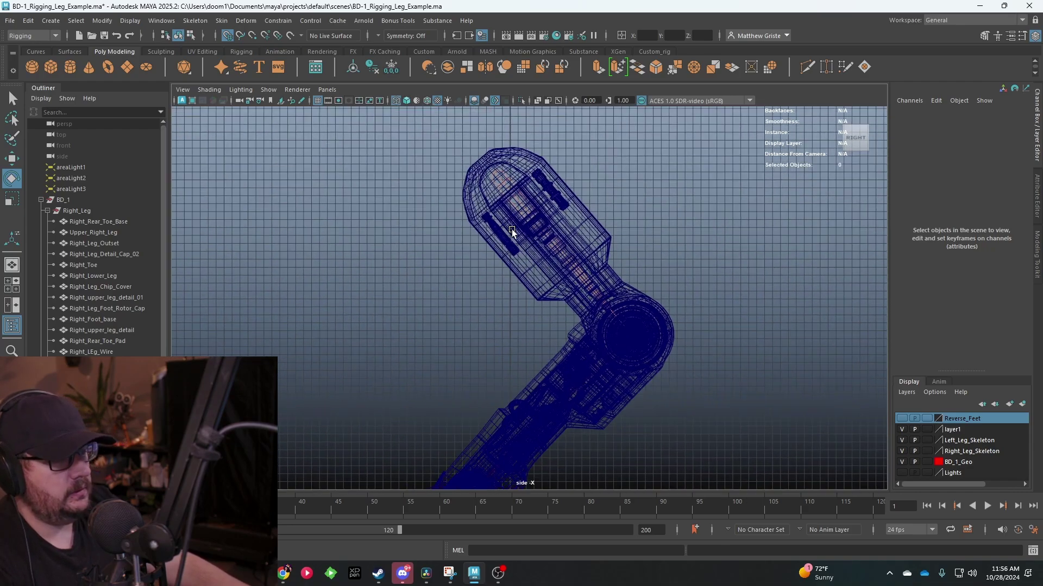
left_click(248, 53)
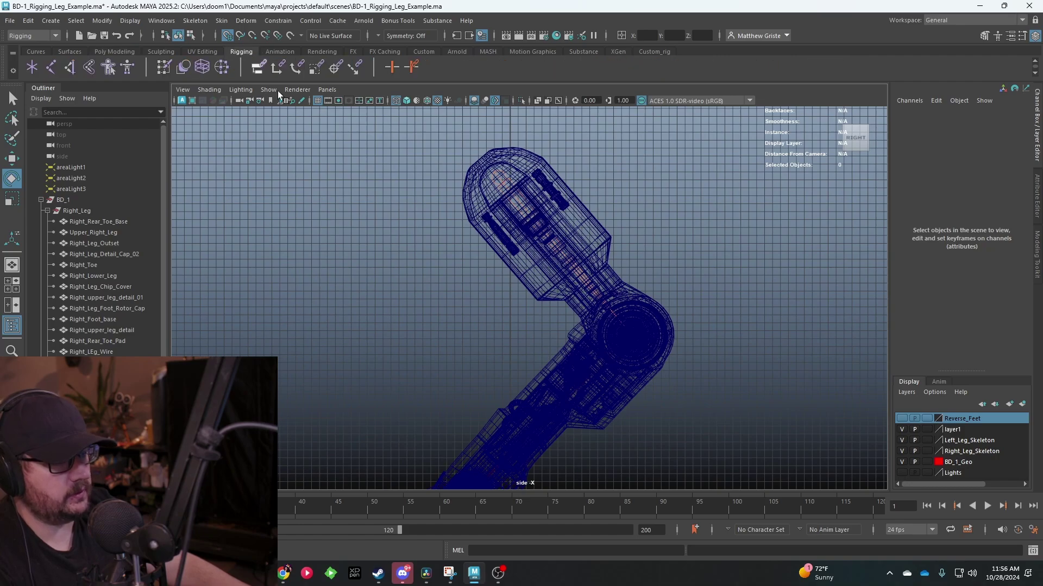
scroll(416, 198, "up", 3)
left_click(493, 136)
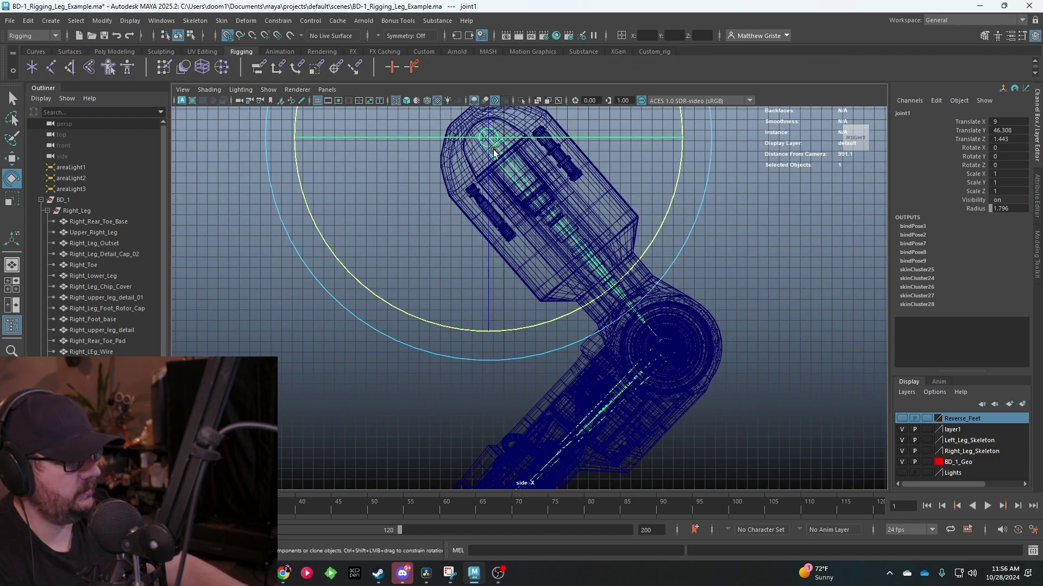
key("f")
scroll(506, 303, "down", 5)
middle_click_drag(478, 284, 423, 332, "alt")
- Create an IK handle from the hip joint to the ankle joint in the side view
left_click(70, 67)
scroll(513, 277, "down", 5)
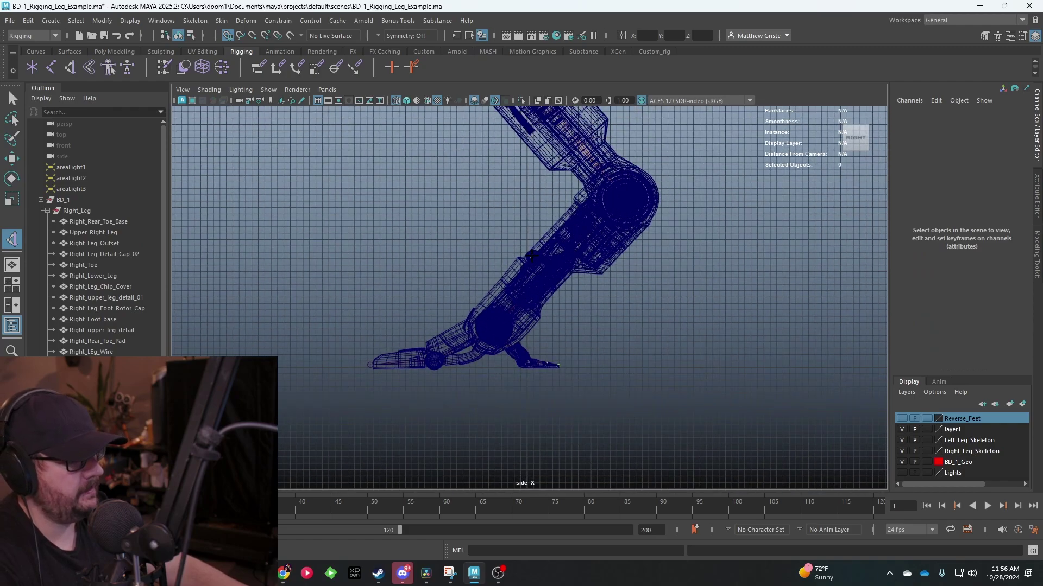
right_click_drag(514, 277, 548, 207, "alt")
middle_click_drag(548, 207, 531, 343, "alt")
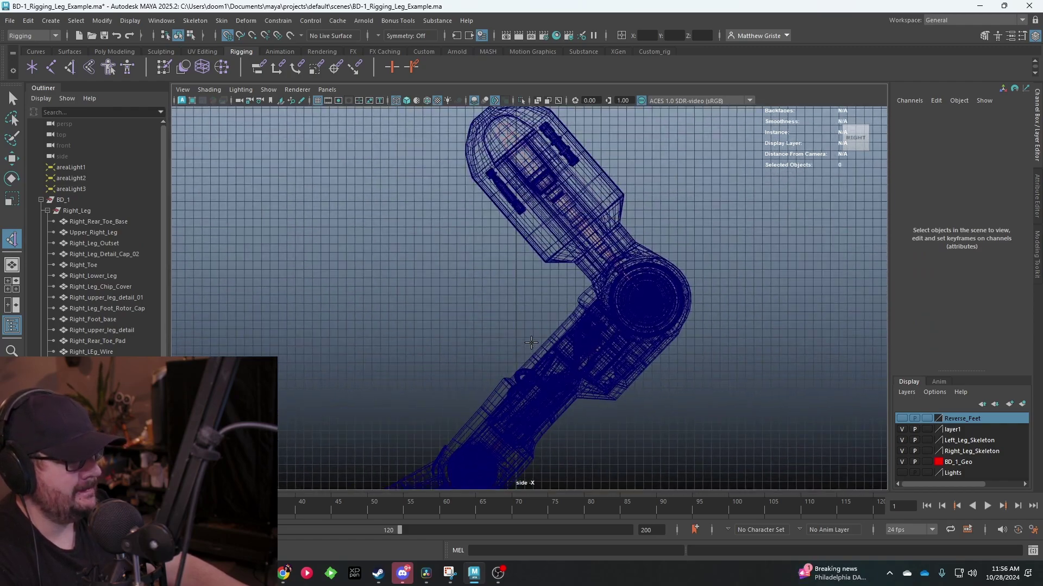
middle_click_drag(396, 183, 403, 193, "alt")
left_click(510, 139)
left_click(481, 476)
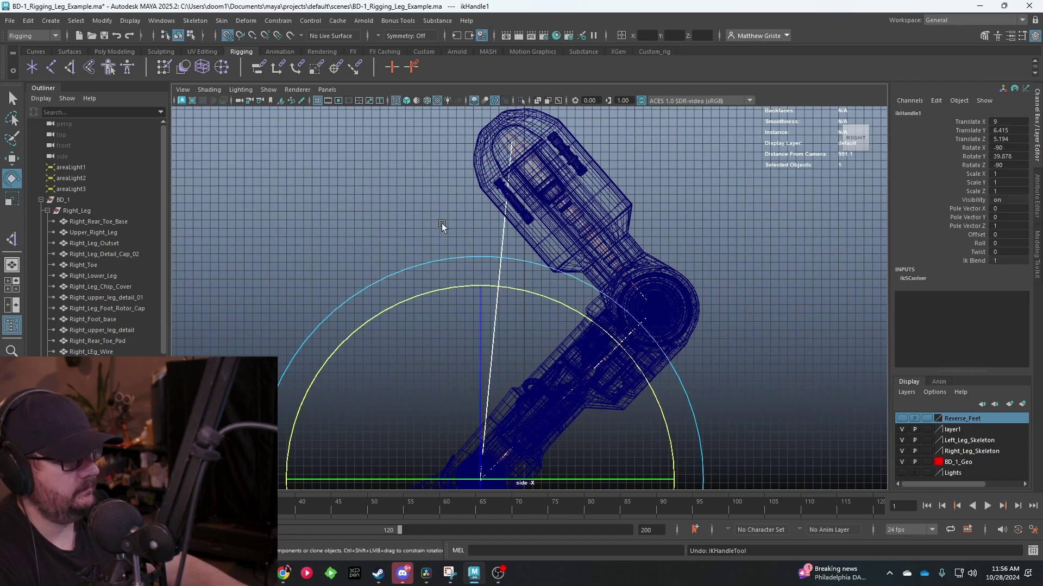
- Move the ankle IK handle in the side view to test how the leg bends, and undo the move
middle_click_drag(439, 223, 451, 190, "alt")
scroll(616, 306, "down", 1)
left_click(642, 297)
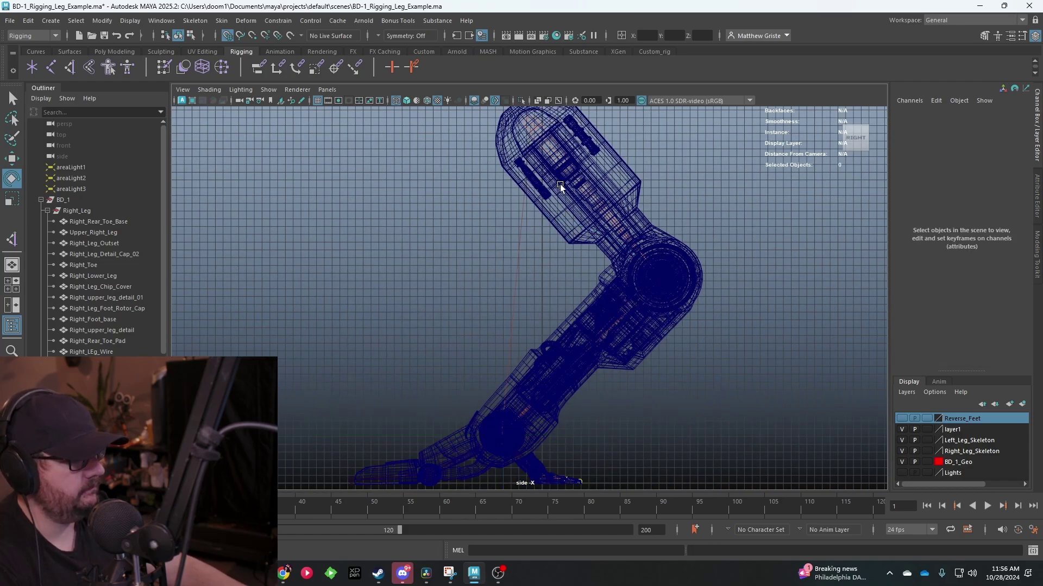
left_click(523, 409)
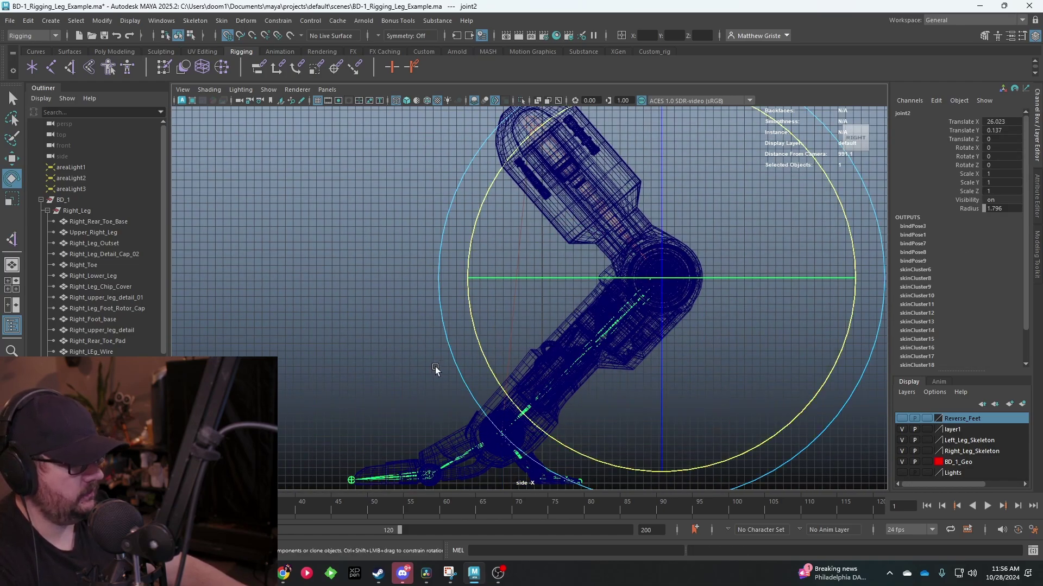
left_click(435, 370)
middle_click_drag(436, 372, 441, 295, "alt")
scroll(440, 295, "up", 1)
left_click(504, 363)
key("w")
left_click_drag(503, 269, 444, 327)
key("ctrl+z")
- Move the ankle IK handle around in the perspective view to test the shaded leg's bending, undoing each move
key("space")
key("space")
scroll(638, 223, "down", 3)
left_click_drag(523, 239, 591, 235, "alt")
key("ctrl+z")
middle_click_drag(605, 248, 545, 365, "alt")
left_click_drag(489, 270, 434, 321)
key("ctrl+z")
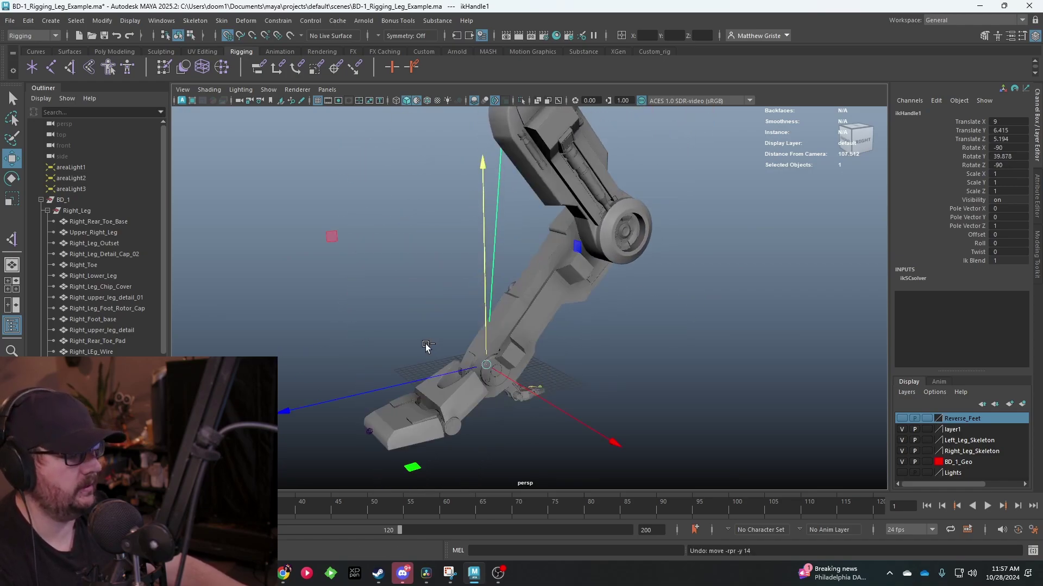
left_click_drag(383, 391, 622, 333)
key("ctrl+z")
- Examine the ankle, front toe and rear toe in the perspective view and the wireframe side view
middle_click_drag(503, 310, 606, 251, "alt")
right_click_drag(606, 251, 540, 364, "alt")
left_click_drag(459, 377, 543, 374, "alt")
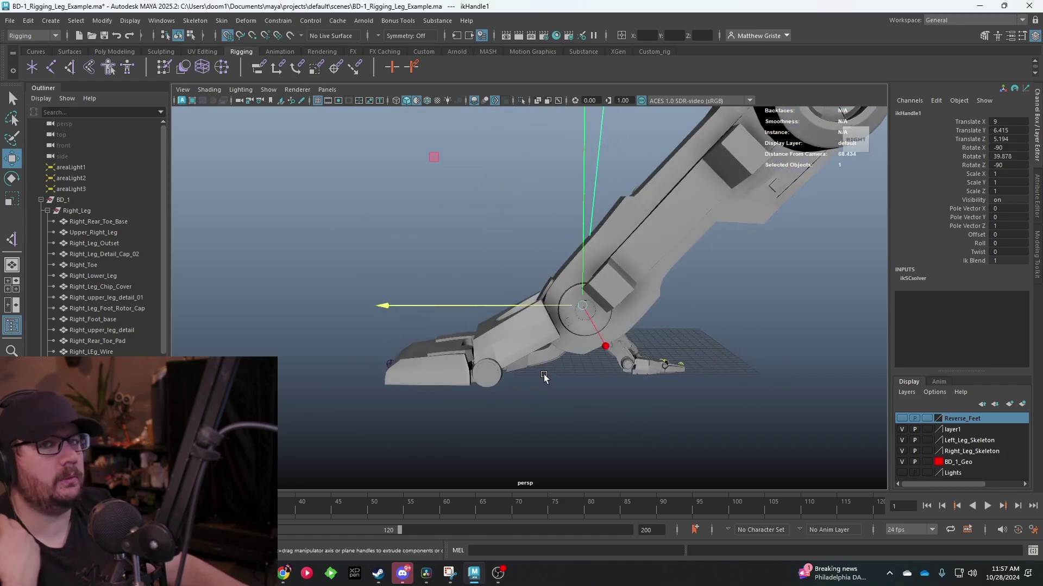
scroll(543, 374, "up", 2)
key("space")
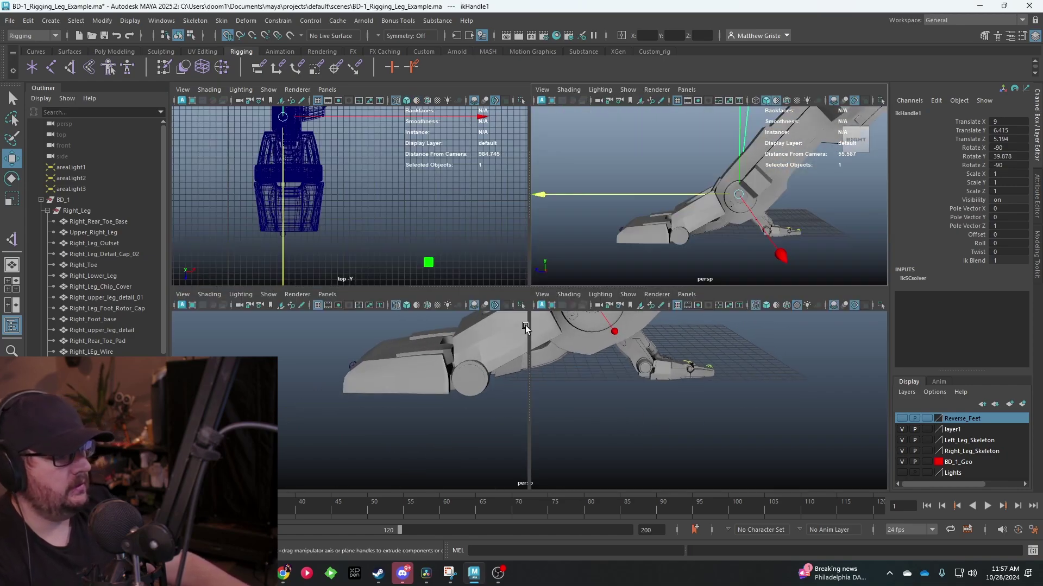
scroll(645, 463, "up", 5)
key("space")
middle_click_drag(644, 463, 644, 191, "alt")
scroll(638, 270, "down", 2)
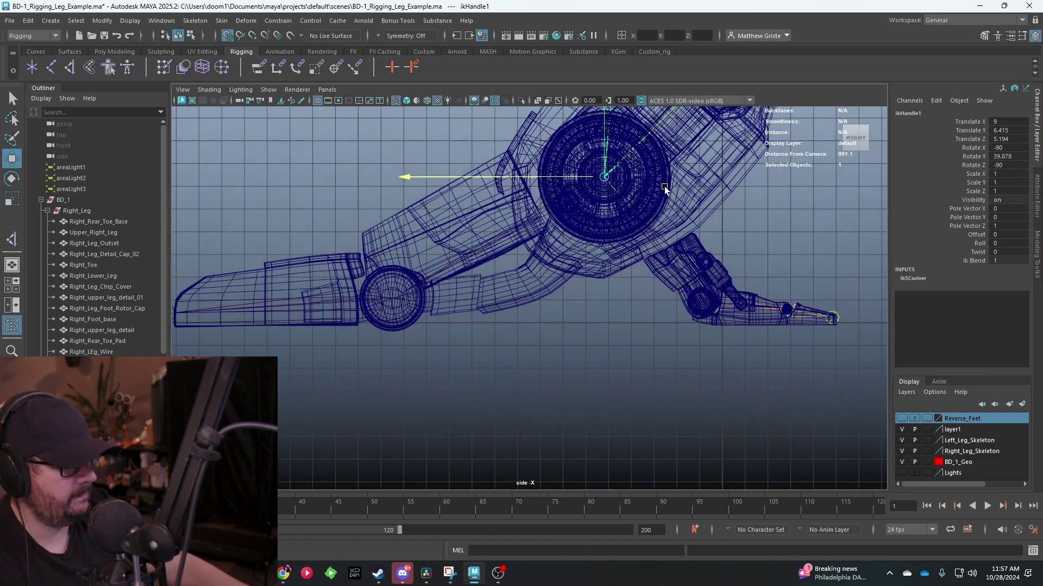
- Create a reverse-foot joint chain in the side view from behind the rear toe to the front toe tip, front toe base and ankle
left_click(51, 68)
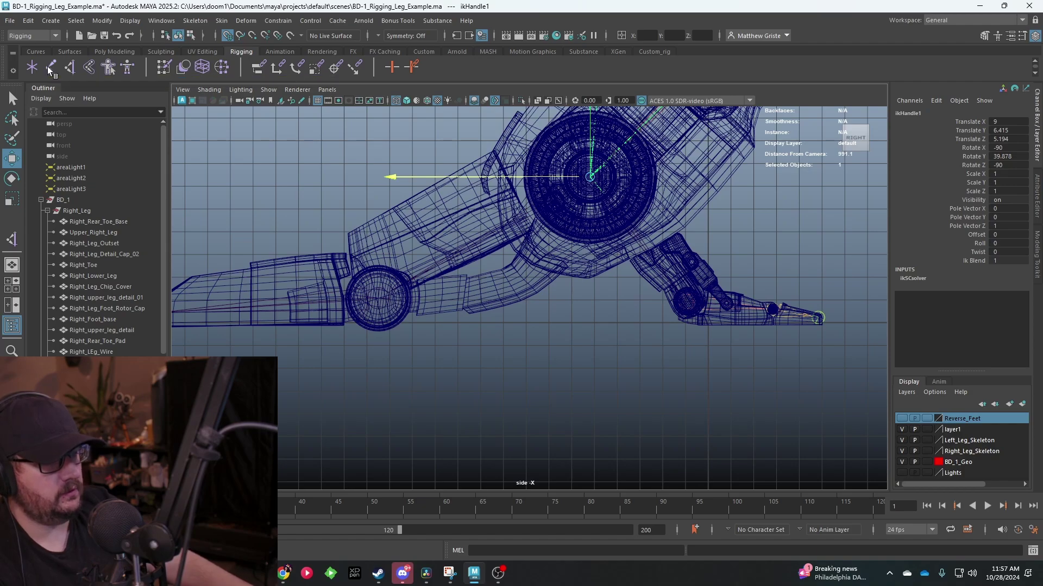
scroll(574, 261, "down", 4)
middle_click_drag(573, 261, 553, 249, "alt")
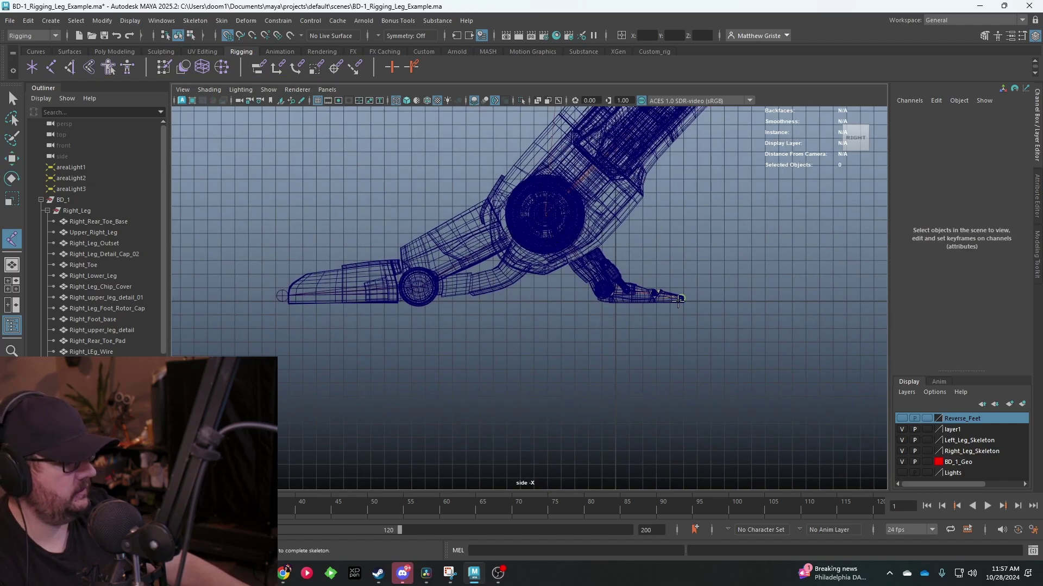
left_click(706, 302)
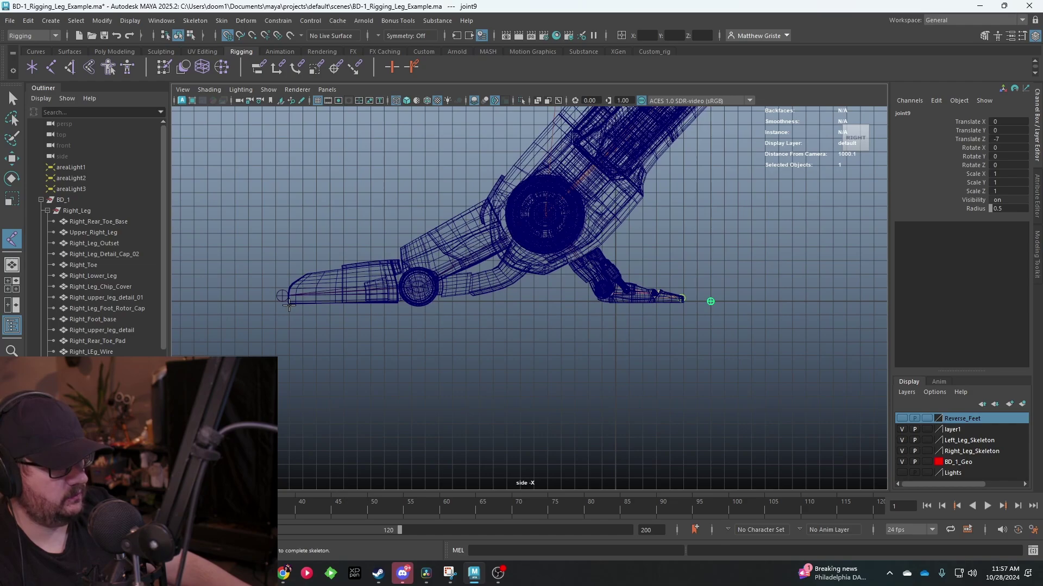
mouse_move(282, 301)
left_mouse_down()
mouse_move(275, 288)
mouse_move(286, 301)
left_mouse_up()
scroll(274, 270, "up", 3)
middle_click_drag(274, 270, 480, 219, "alt")
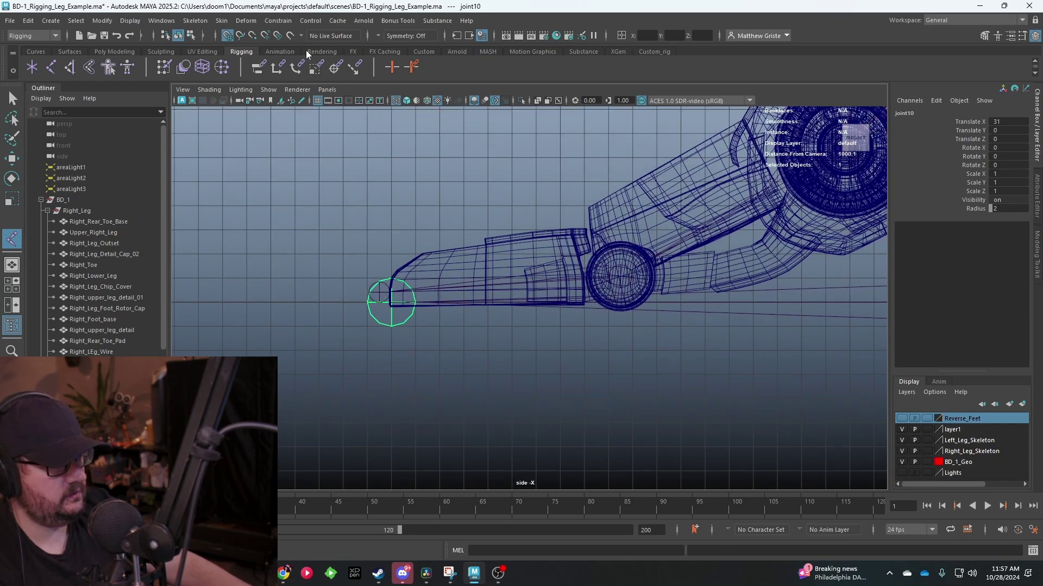
middle_click_drag(498, 288, 431, 294, "alt")
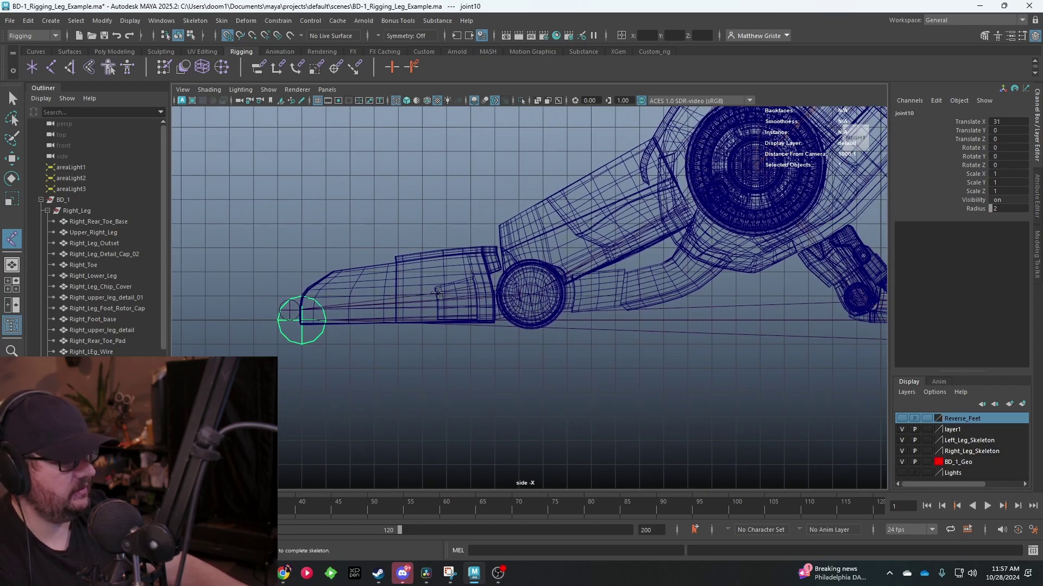
mouse_move(526, 286)
left_mouse_down()
mouse_move(532, 278)
mouse_move(536, 288)
left_mouse_up()
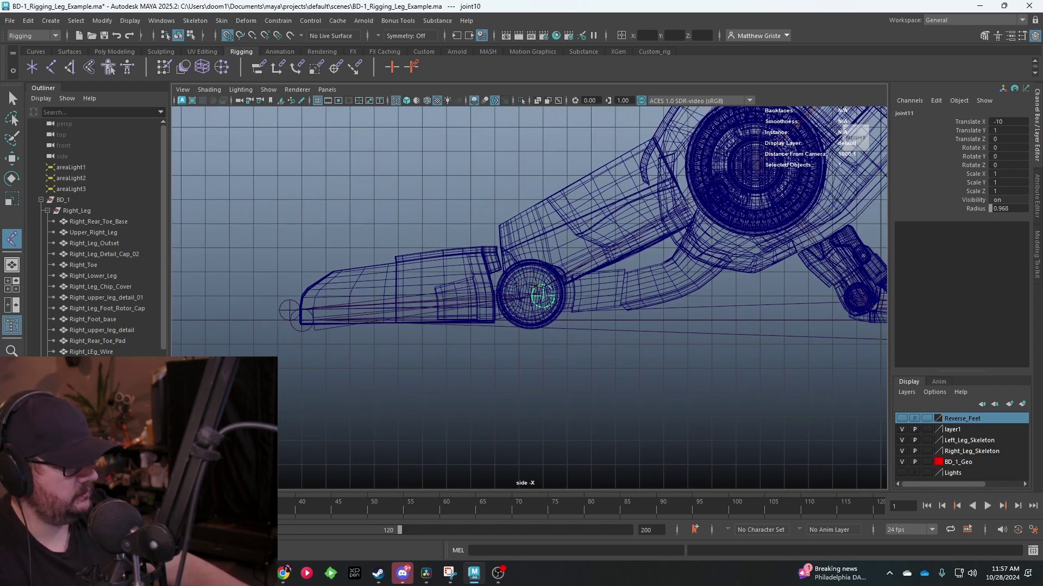
left_click(756, 165)
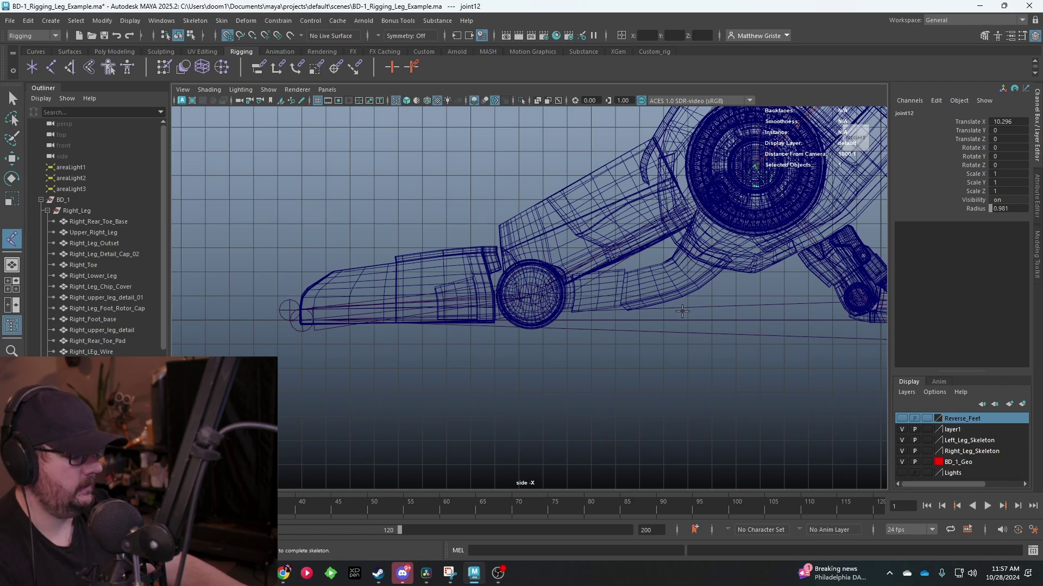
key("w")
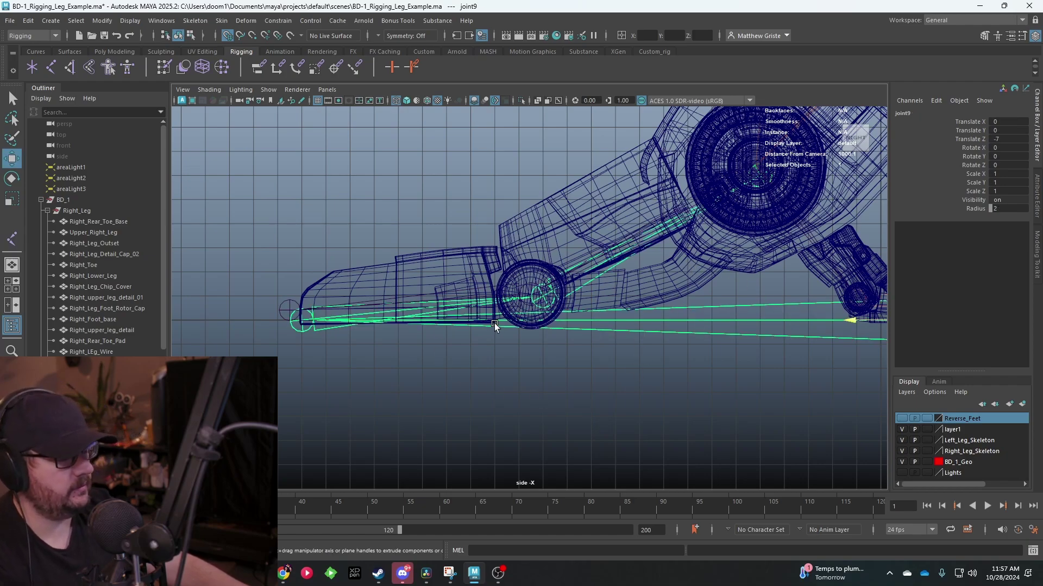
- Move the reverse-foot chain's toe tip and toe base joints onto the leg skeleton's matching joints in the side view
middle_click_drag(494, 324, 530, 280, "alt")
scroll(530, 279, "up", 2)
left_click(253, 35)
left_click_drag(326, 302, 306, 279)
scroll(446, 272, "up", 3)
left_click_drag(658, 225, 659, 242)
middle_click_drag(659, 243, 350, 287, "alt")
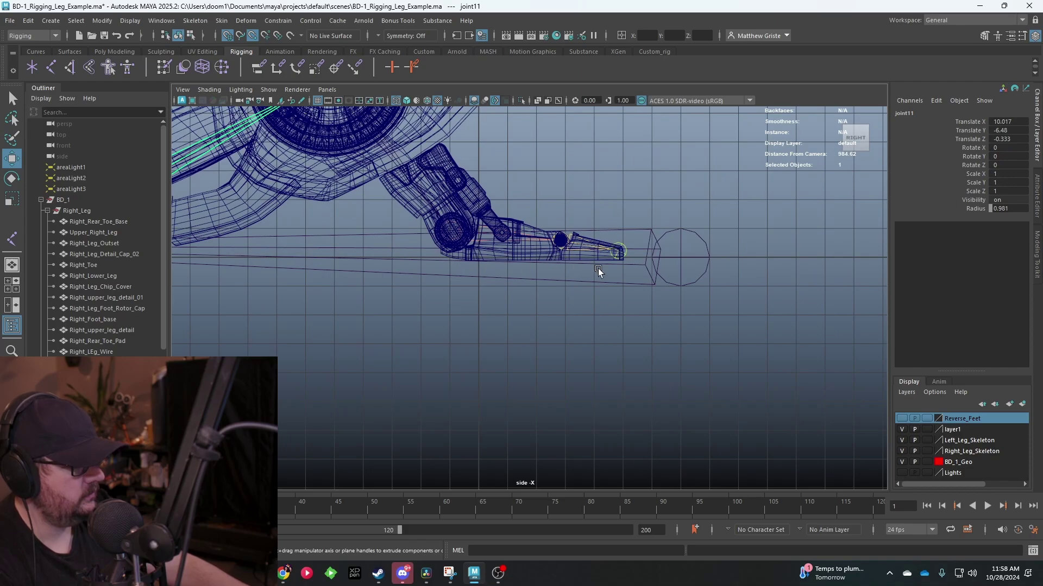
- Move the reverse-foot chain's ankle joint onto the leg's ankle joint in the side view
left_click(680, 257)
middle_click_drag(450, 197, 585, 364, "alt")
scroll(462, 288, "up", 2)
scroll(433, 242, "up", 5)
left_click(379, 214)
left_click_drag(370, 192, 393, 169)
middle_click_drag(483, 255, 677, 392, "alt")
scroll(678, 392, "up", 10)
middle_click_drag(717, 337, 565, 286, "alt")
left_click_drag(564, 283, 561, 295)
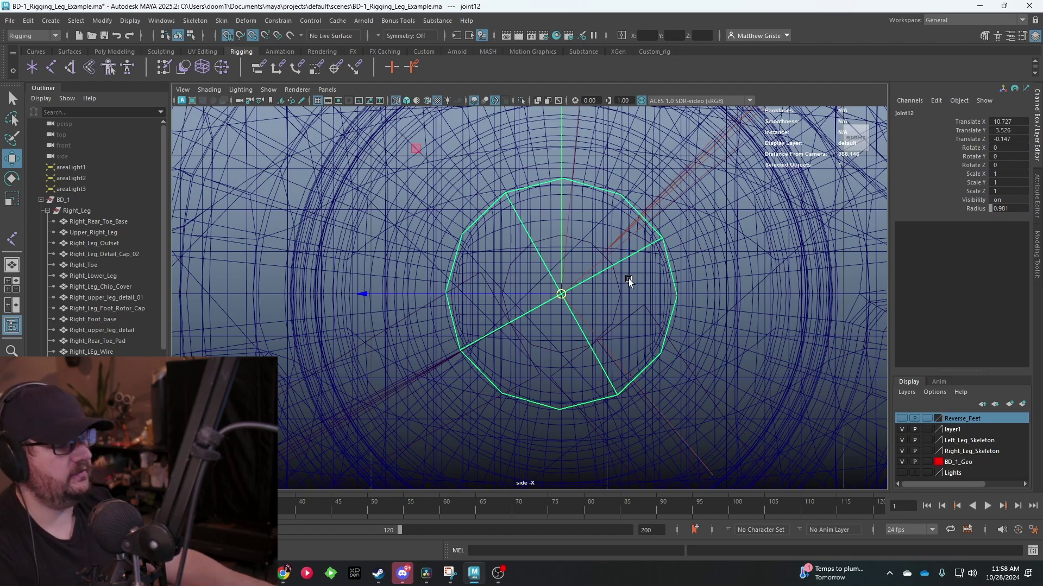
- Line up the reverse-foot chain's ankle and front toe base joints with the leg skeleton in the top view
key("space")
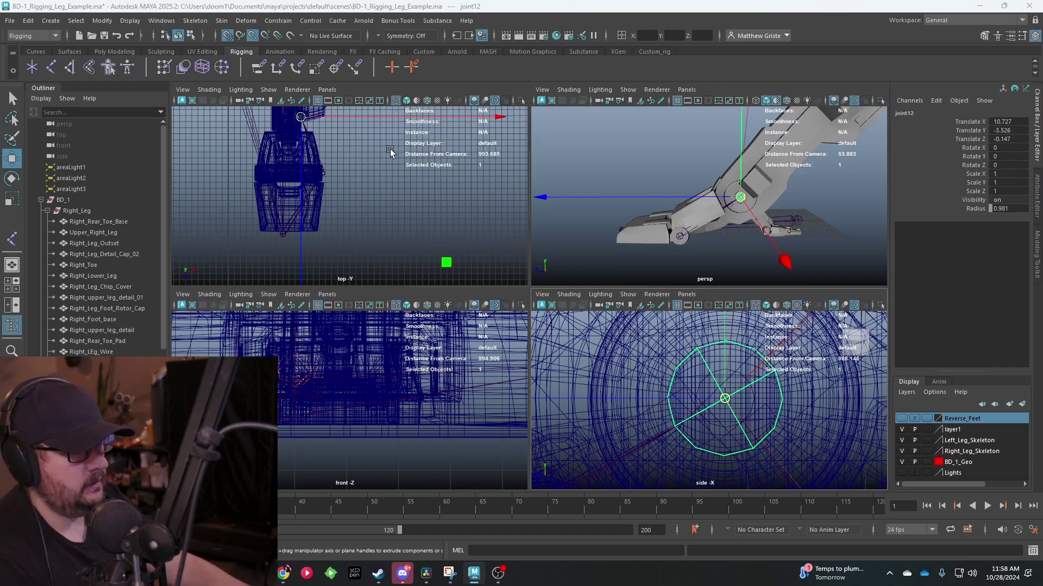
key("space")
scroll(420, 184, "down", 1)
middle_click_drag(440, 187, 448, 188, "alt")
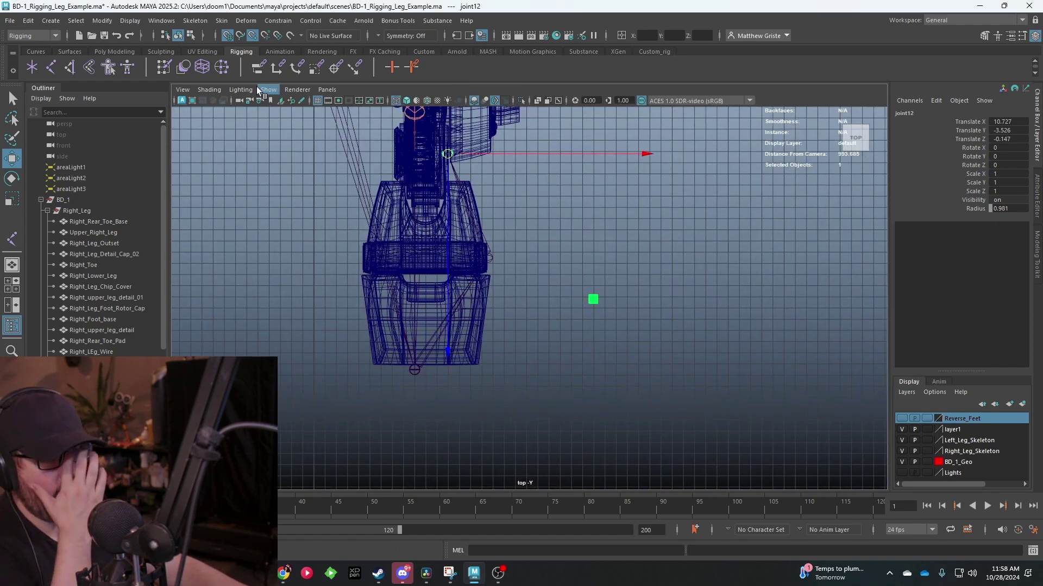
scroll(524, 198, "up", 5)
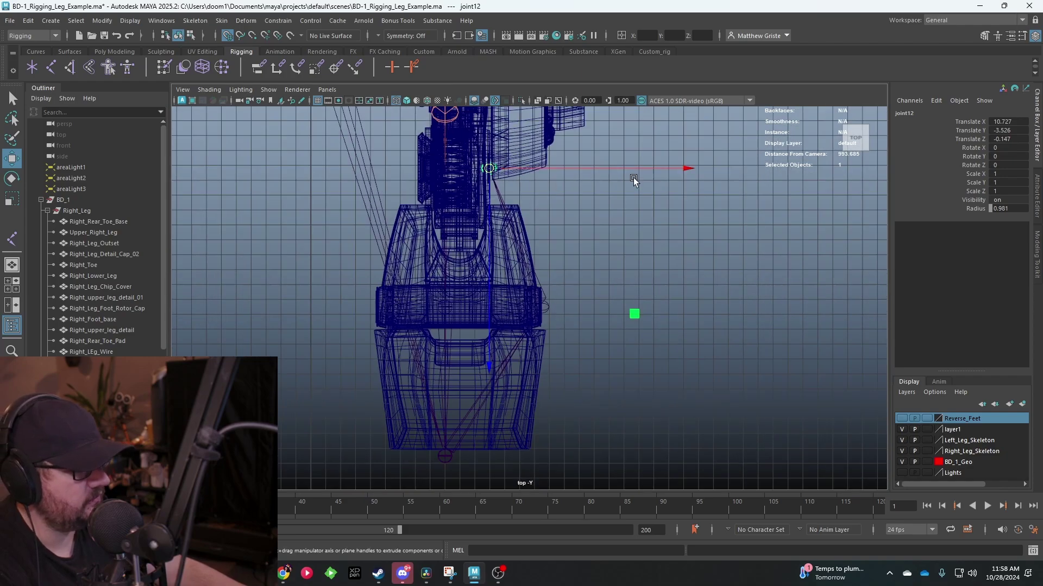
left_click_drag(673, 125, 418, 148)
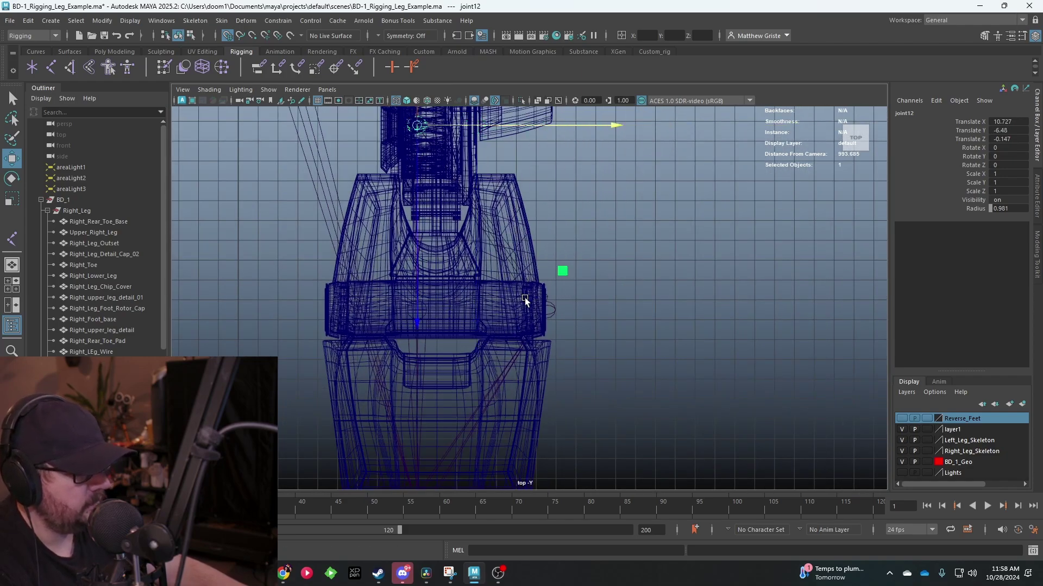
left_click(550, 314)
left_click_drag(552, 312, 418, 318)
left_click(417, 125)
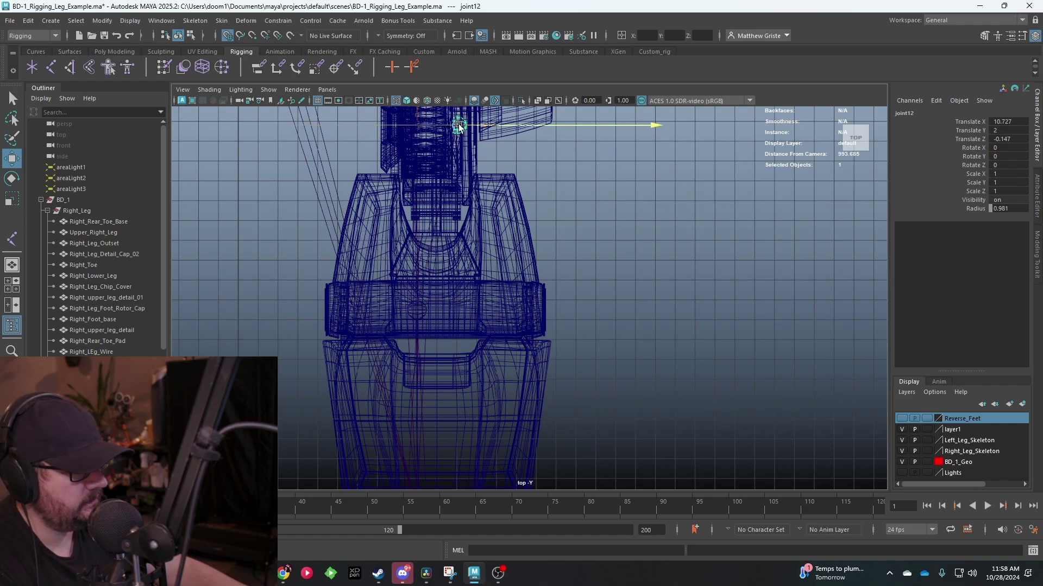
left_click_drag(425, 126, 421, 127)
- Move the reverse-foot chain's root joint to Translate X 9 and realign its toe tip joint with the leg in the top view
middle_click_drag(452, 377, 449, 154, "alt")
middle_click_drag(406, 262, 446, 501, "alt")
scroll(395, 249, "down", 5)
left_click(414, 116)
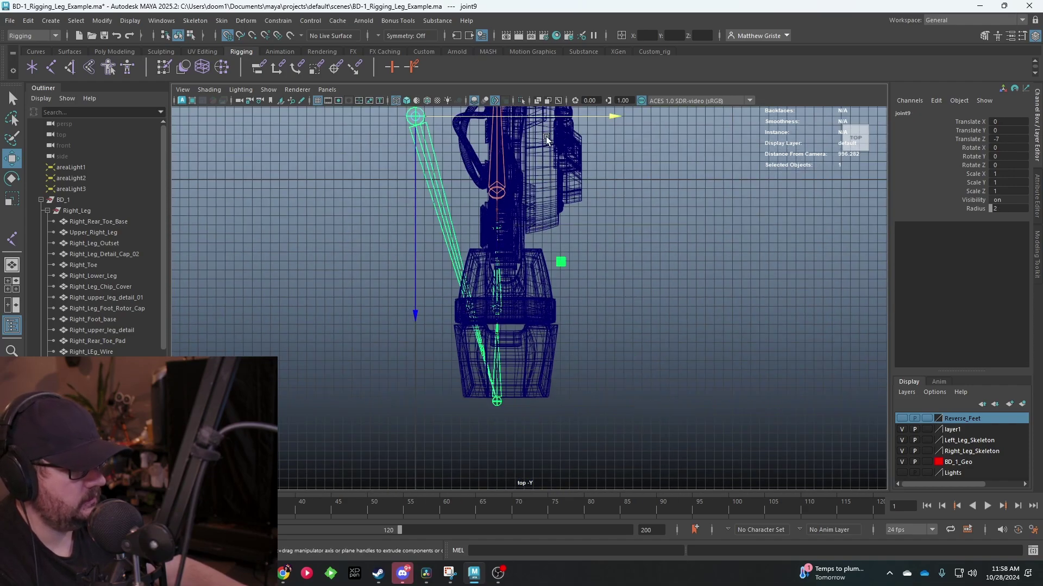
left_click_drag(416, 116, 479, 116)
mouse_move(548, 121)
left_mouse_down()
mouse_move(630, 117)
mouse_move(566, 117)
left_mouse_up()
left_click(577, 399)
left_click_drag(610, 400, 535, 400)
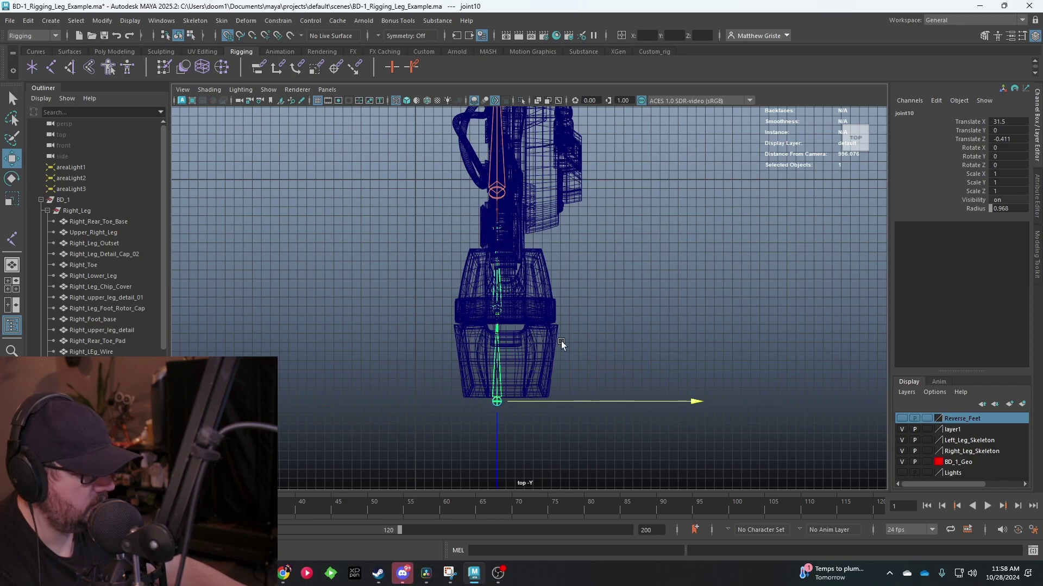
- Examine the reverse-foot joint chain against the leg in the perspective and top views
key("space")
left_click_drag(663, 200, 760, 216, "alt")
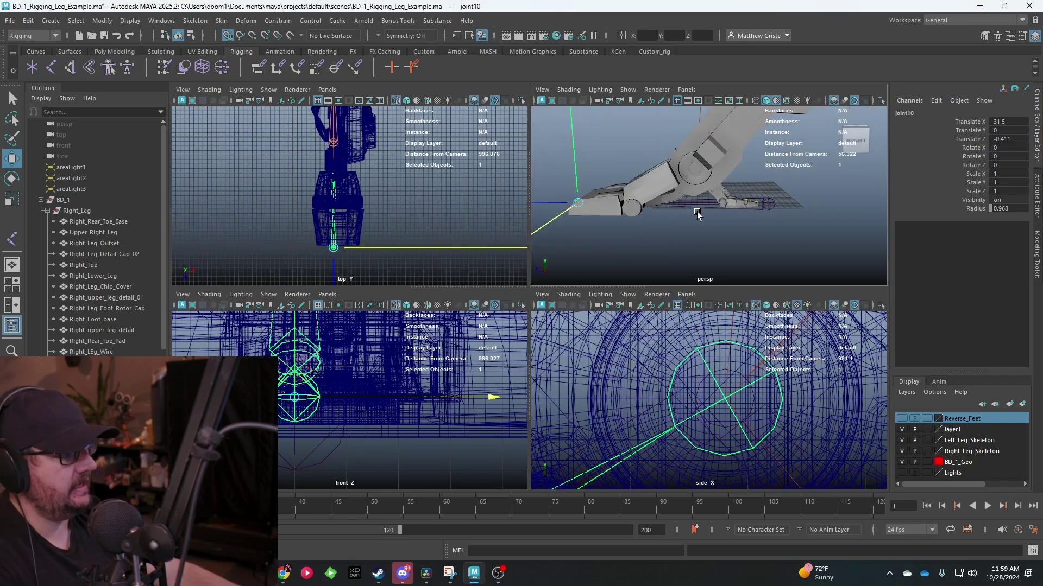
left_click(772, 204)
scroll(114, 315, "down", 6)
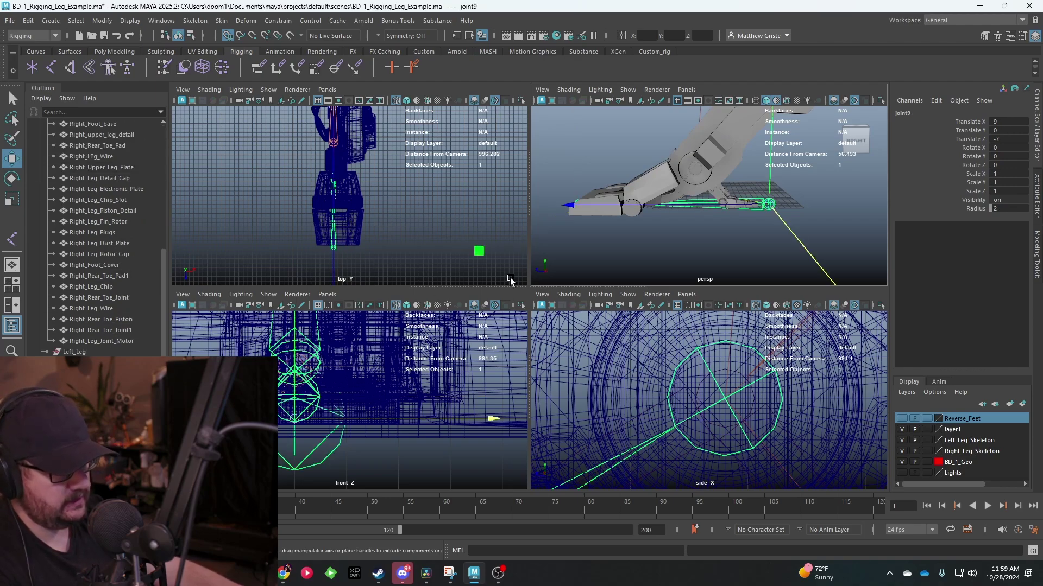
middle_click_drag(723, 230, 728, 223, "alt")
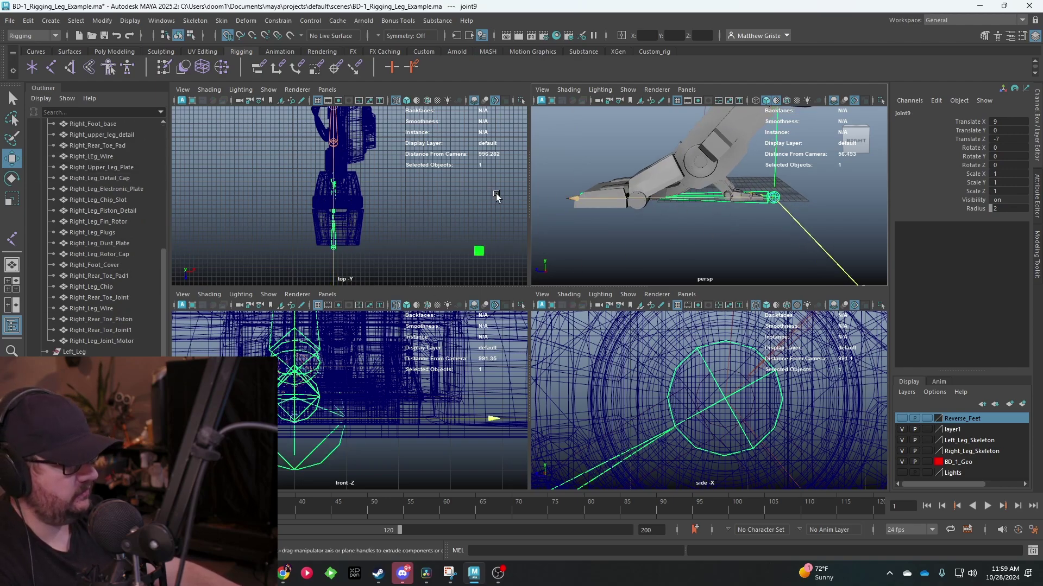
middle_click_drag(727, 178, 707, 253, "alt")
scroll(709, 204, "down", 5)
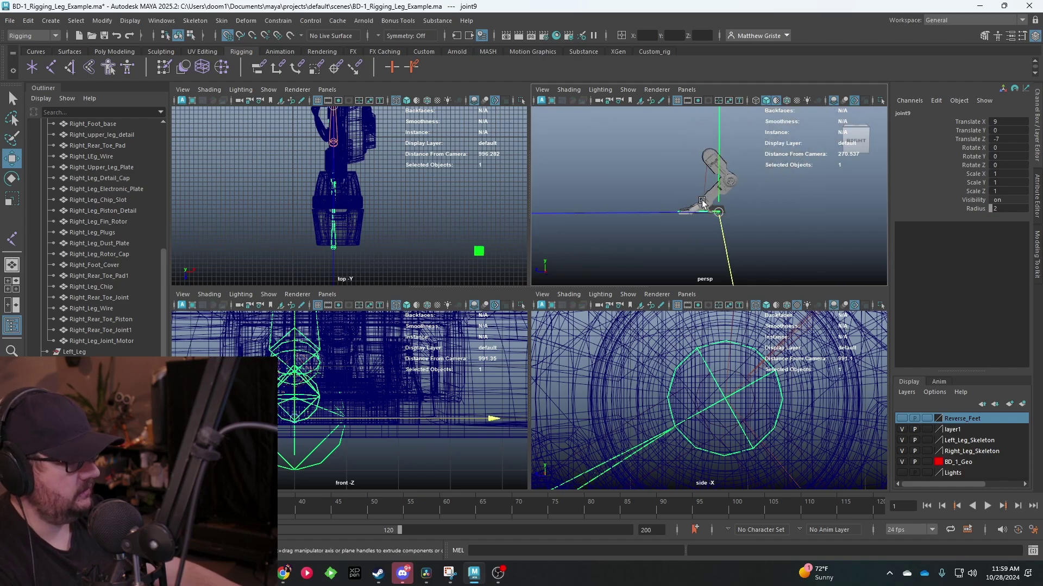
scroll(710, 205, "up", 5)
middle_click_drag(370, 153, 365, 197, "alt")
middle_click_drag(456, 199, 455, 227, "alt")
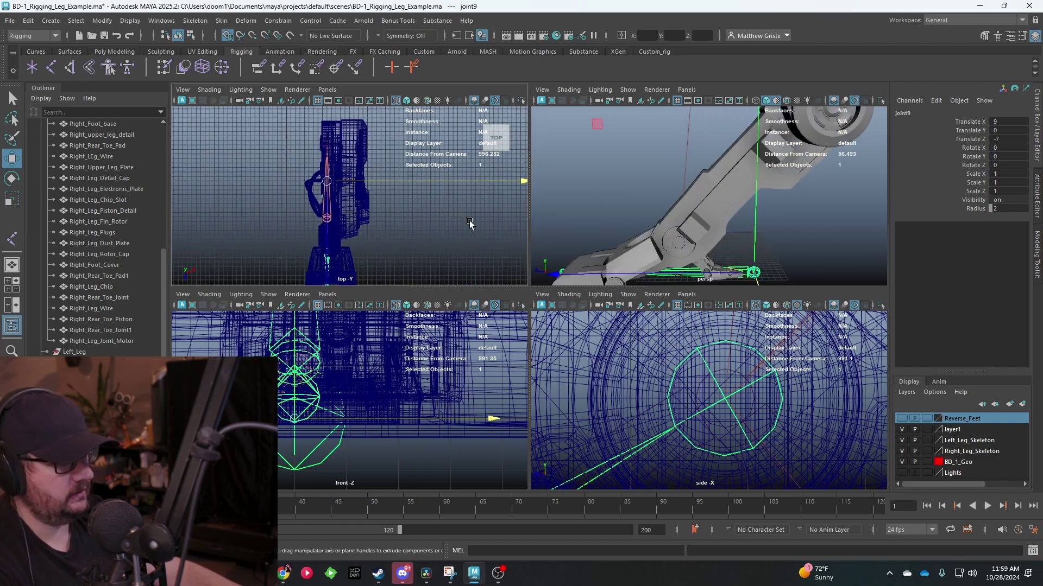
- Select the hip joint and extend the selection down through the leg's joint hierarchy in the full-size perspective view
left_click(326, 218)
scroll(658, 213, "down", 6)
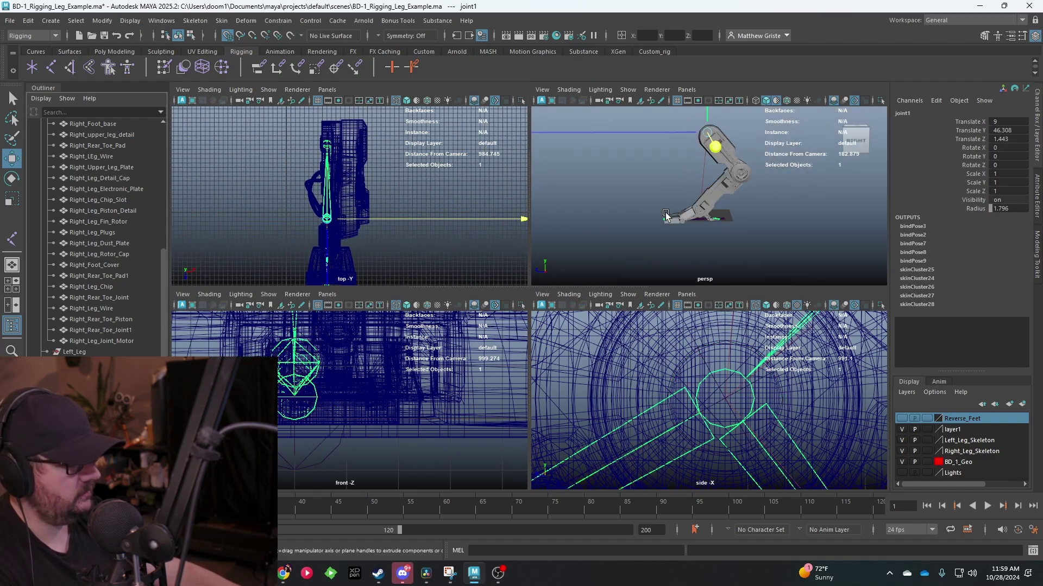
key("space")
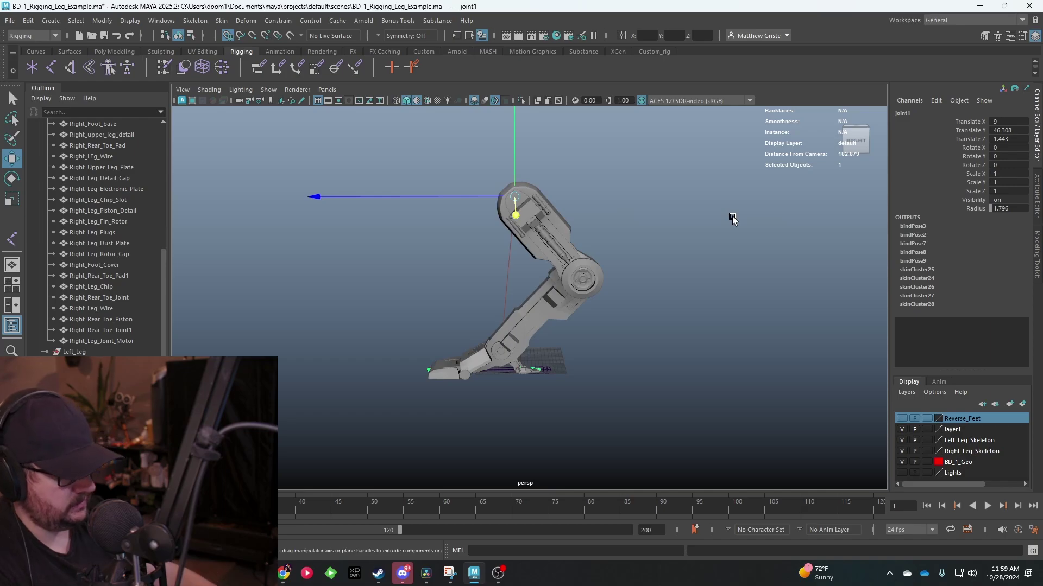
key("ctrl+1")
left_click_drag(566, 284, 529, 277, "alt")
key("ctrl+1")
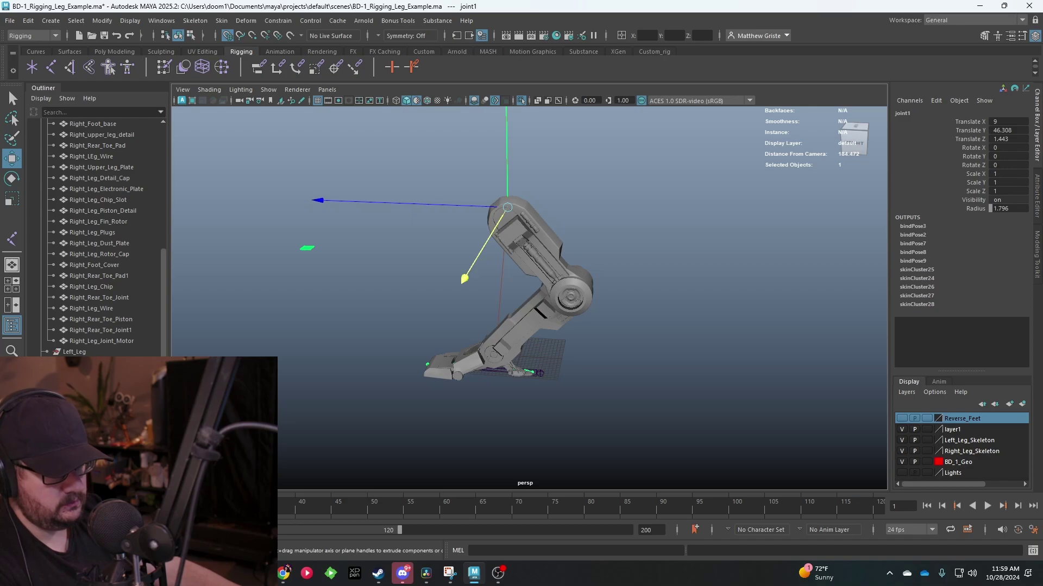
key("shift+Down")
key("shift+Down")
key("shift+Down")
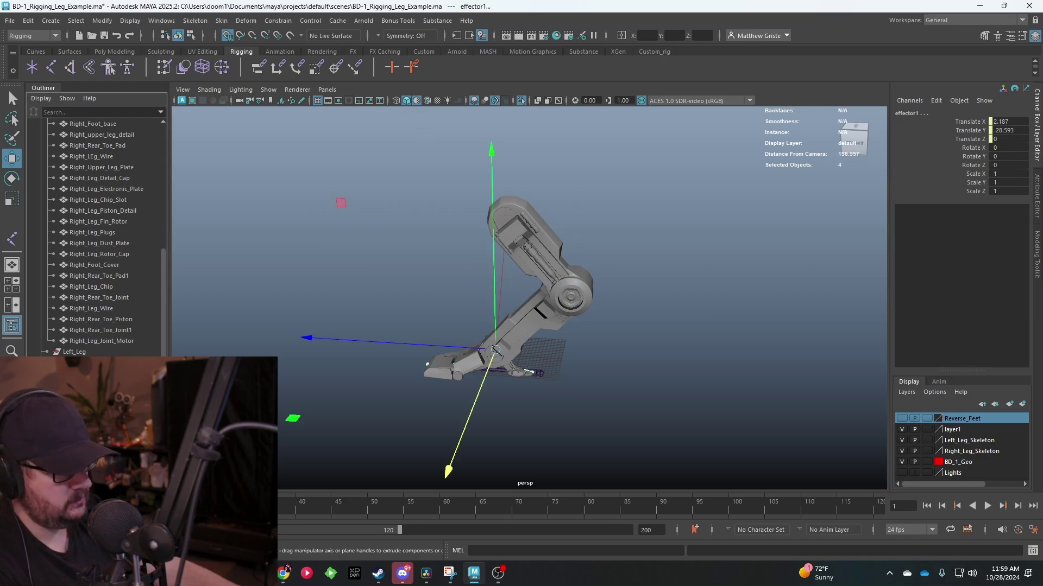
- Add the hip-to-ankle IK handle to the selected leg joints and isolate the selection in the perspective view
left_click_drag(549, 322, 592, 317, "alt")
left_click_drag(501, 356, 427, 340)
key("ctrl+z")
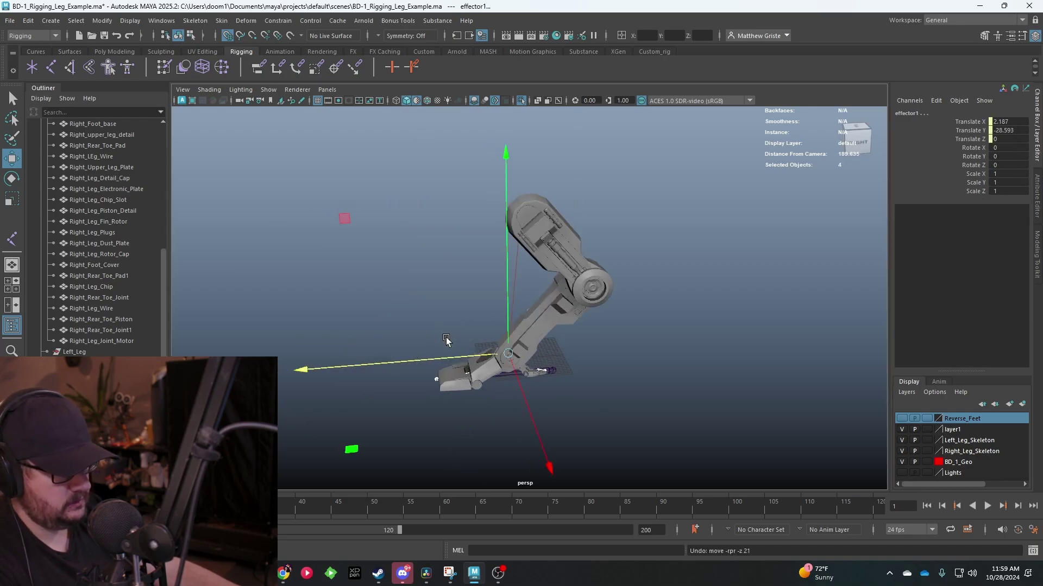
key("shift+Down")
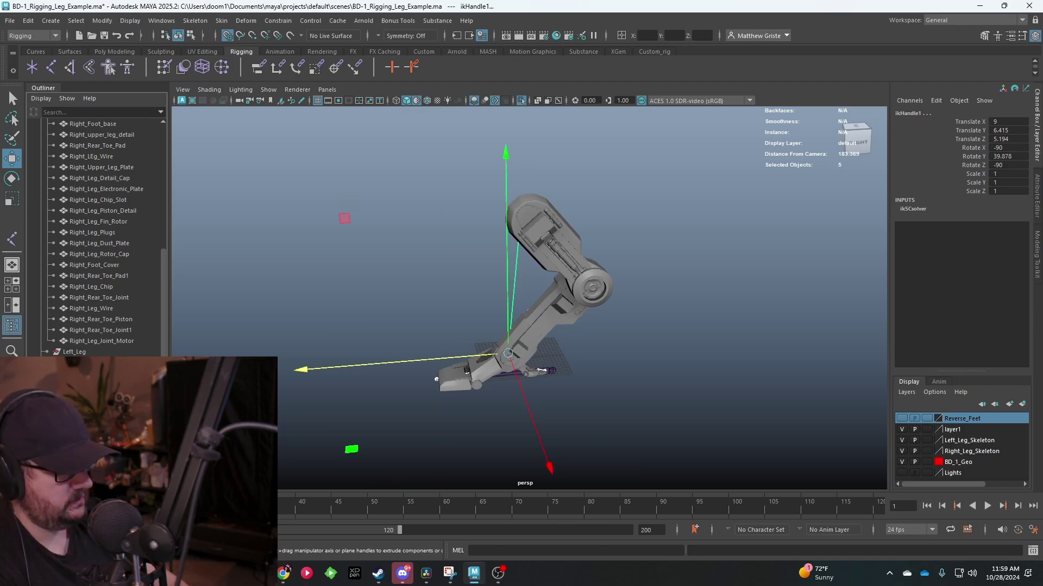
middle_click_drag(602, 305, 577, 280, "alt")
key("ctrl+1")
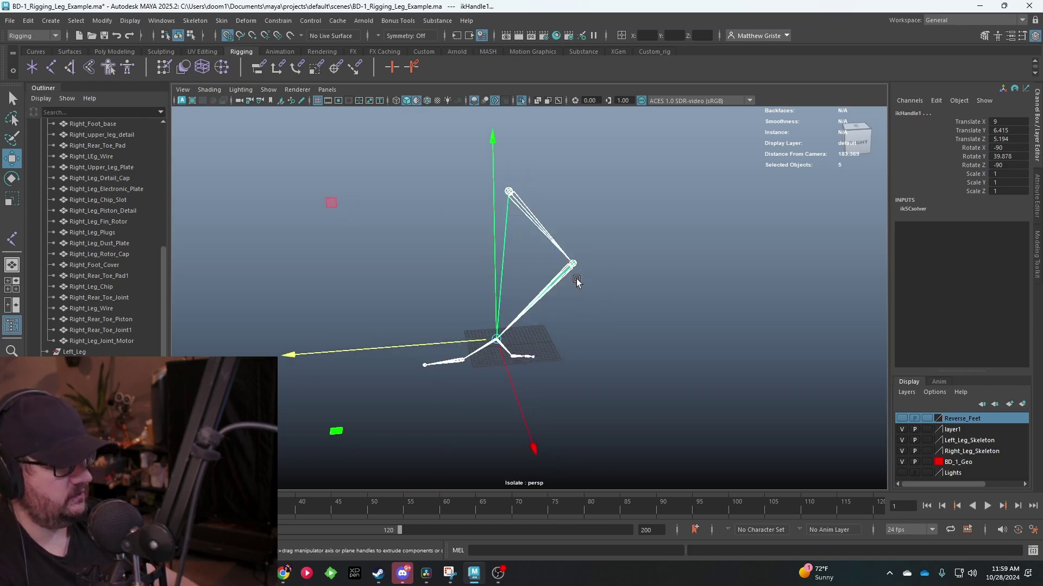
- Create an IK handle from the ankle joint to the front toe base joint in the isolated perspective view
scroll(576, 279, "up", 5)
left_click(576, 279)
mouse_move(576, 278)
left_mouse_down("alt")
mouse_move(530, 326)
mouse_move(507, 319)
mouse_move(542, 275)
mouse_move(572, 266)
left_mouse_up("alt")
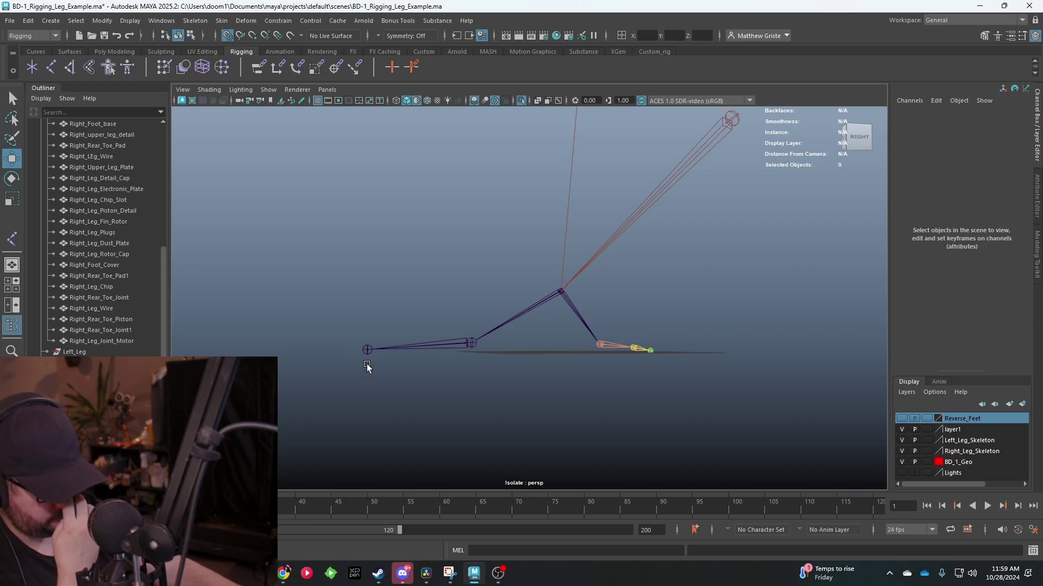
left_click_drag(362, 368, 516, 264, "alt")
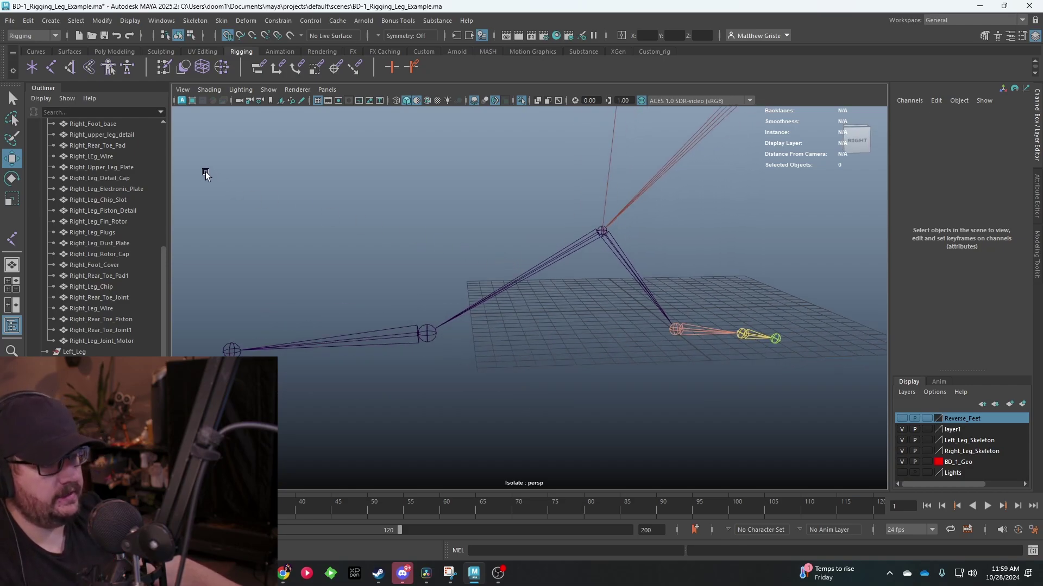
left_click(70, 64)
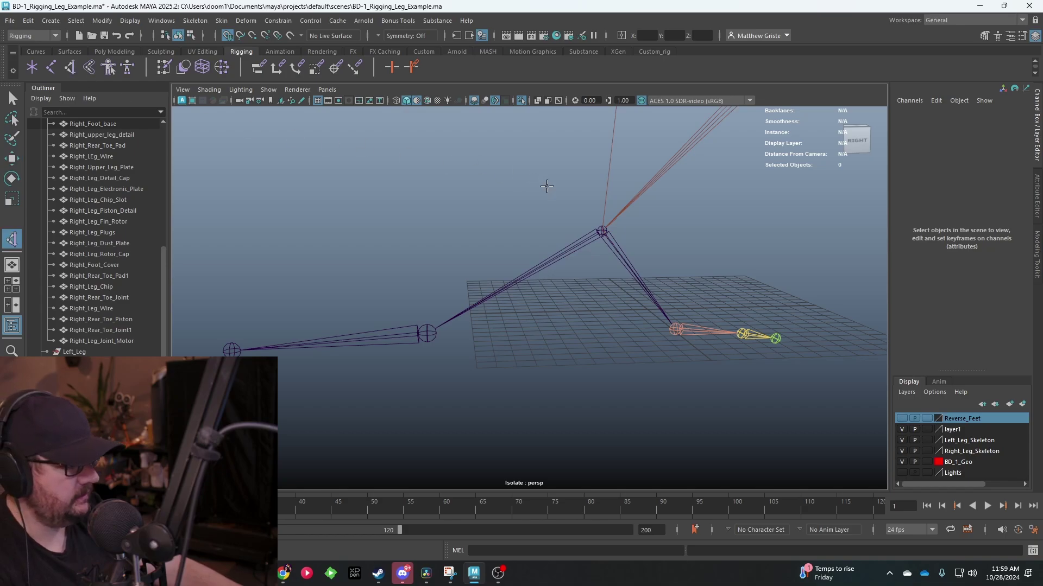
left_click(602, 232)
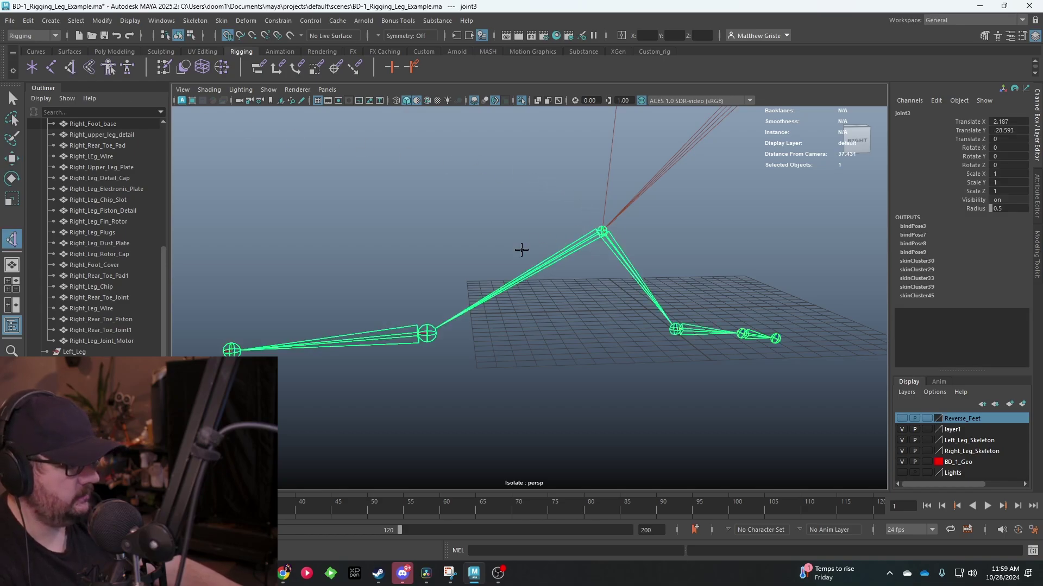
left_click(427, 333)
key("w")
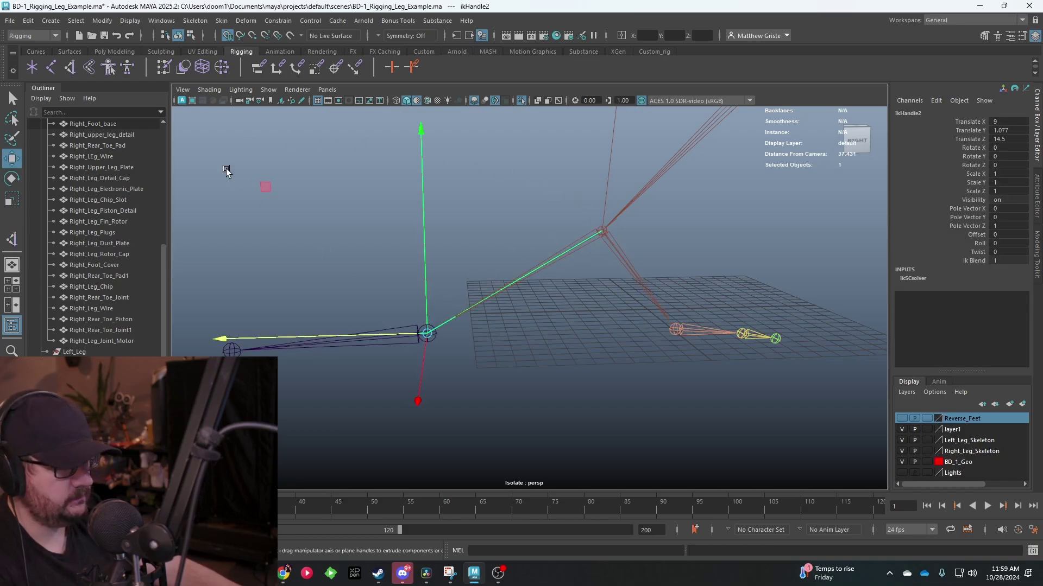
- Create an IK handle from the front toe base joint to the toe tip joint and clear the selection
left_click(71, 66)
left_click(428, 334)
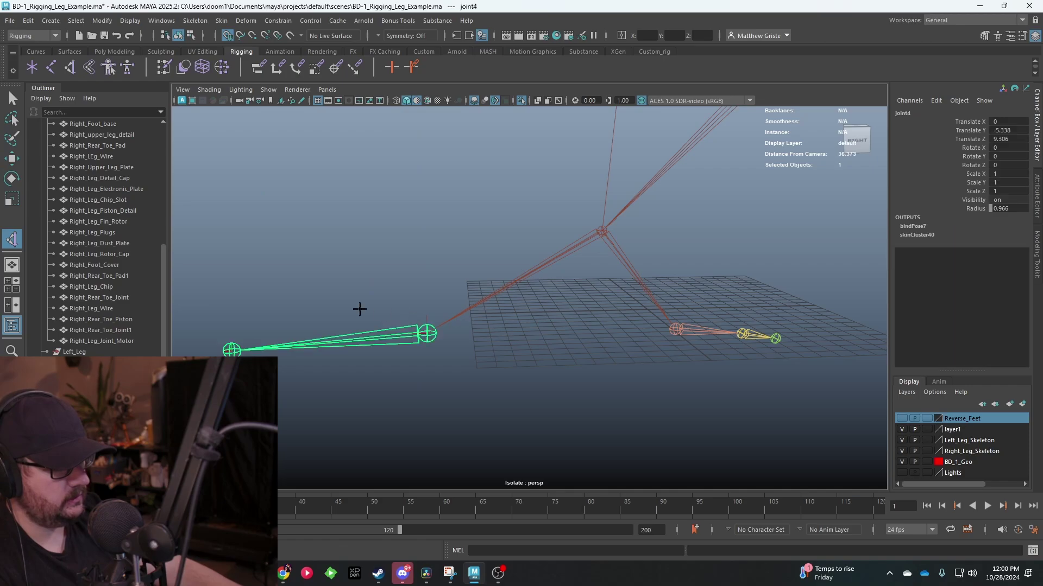
left_click(232, 350)
key("w")
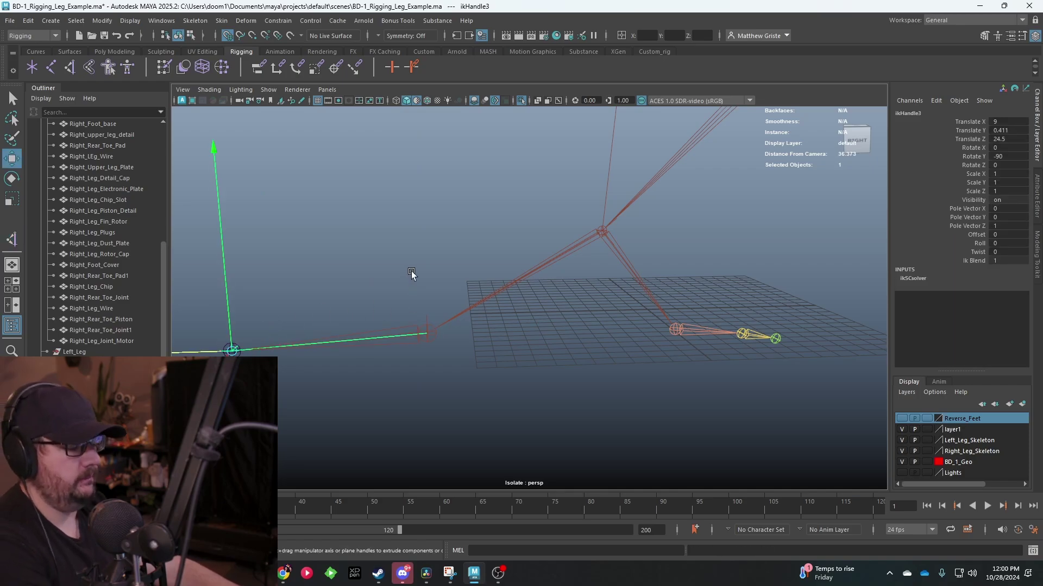
key("q")
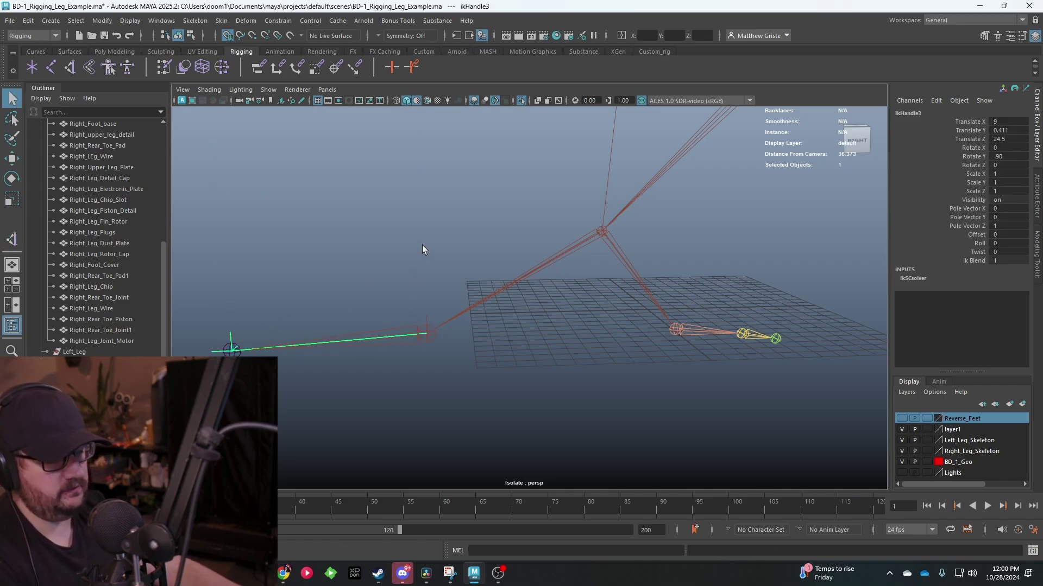
left_click(423, 246)
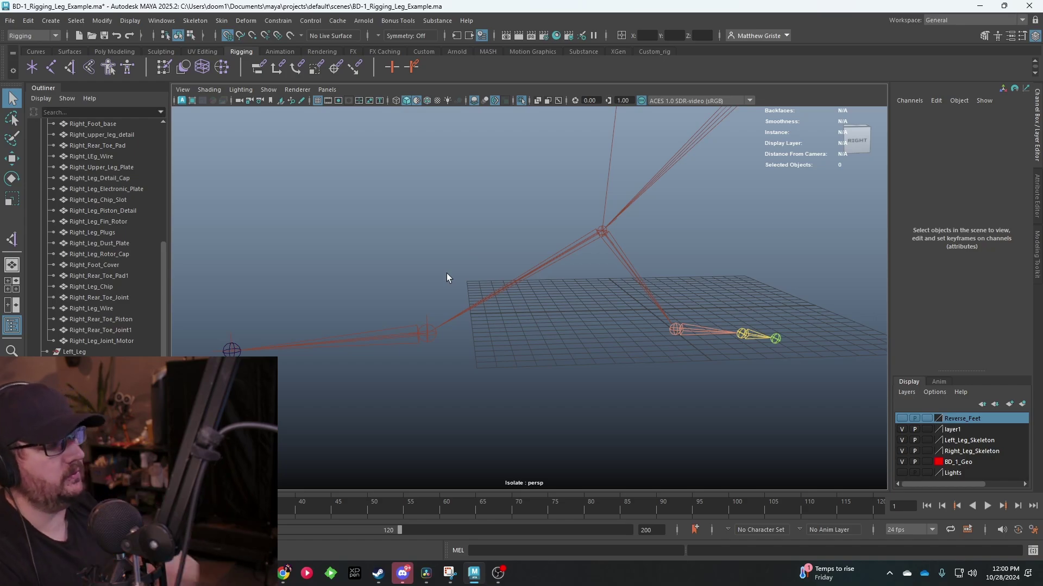
- Turn off isolation and re-isolate the leg joints and IK handles together with the reverse-foot joint chain
left_click(268, 90)
mouse_move(321, 110)
left_click(389, 116)
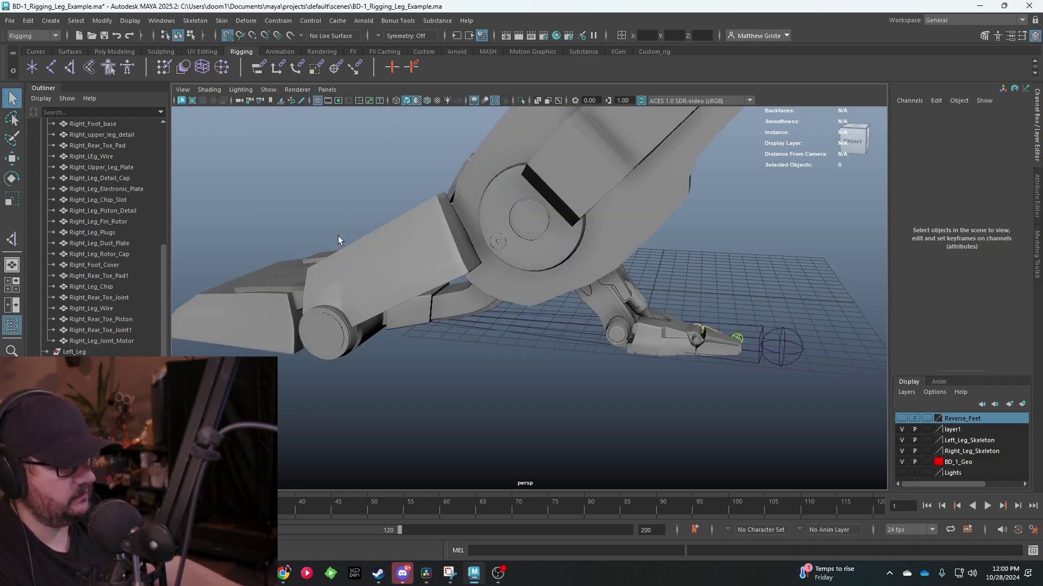
left_click(703, 330)
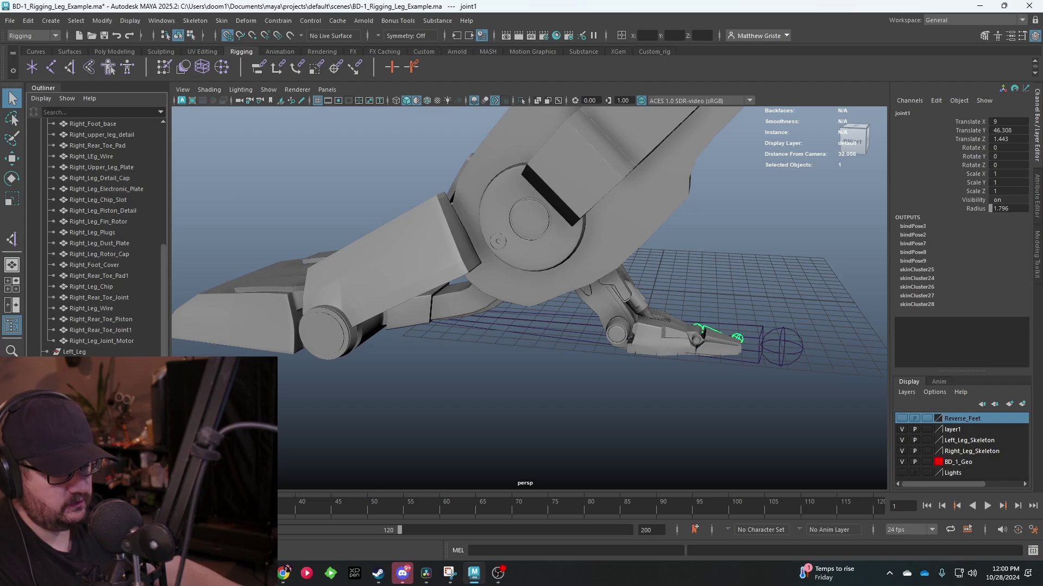
scroll(380, 357, "down", 2)
left_click_drag(380, 357, 422, 368, "alt")
key("ctrl+1")
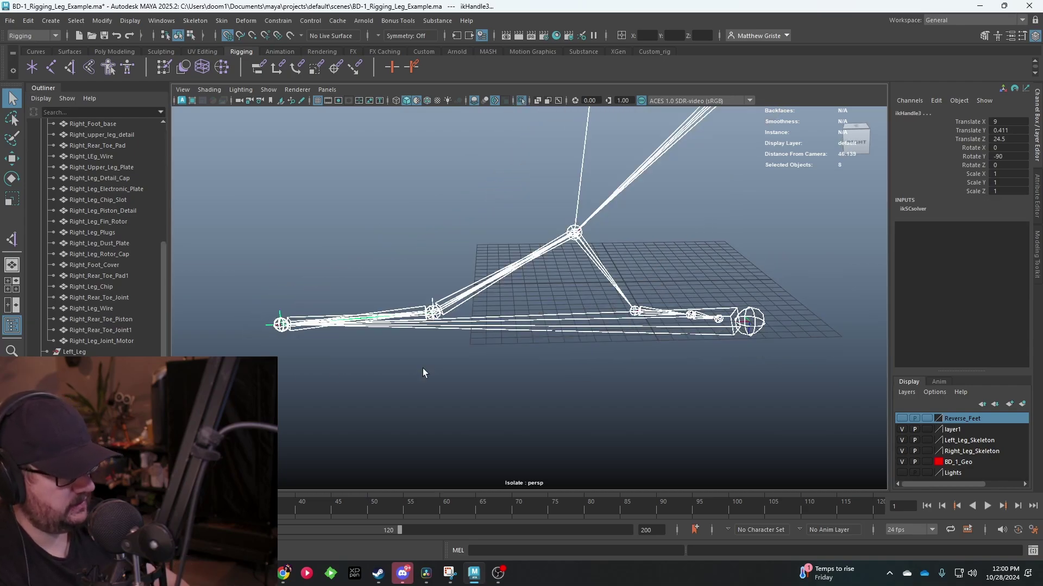
left_click(441, 360)
- Examine the ankle area where the leg joints, IK handle and reverse-foot joint overlap
left_click_drag(533, 308, 508, 265, "alt")
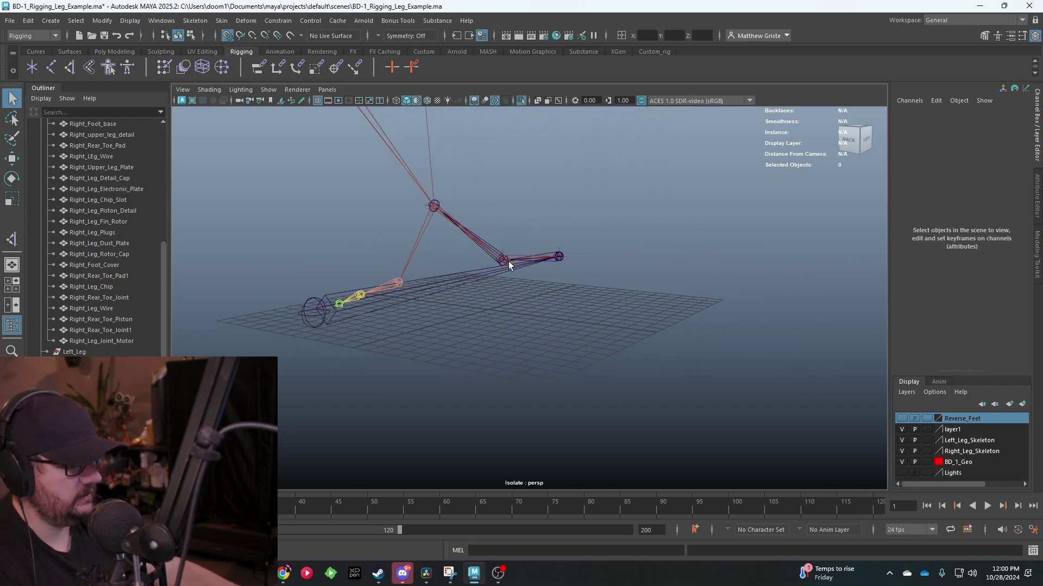
scroll(508, 261, "up", 4)
middle_click_drag(508, 262, 533, 356, "alt")
left_click_drag(532, 356, 538, 309, "alt")
right_click_drag(539, 309, 536, 360, "alt")
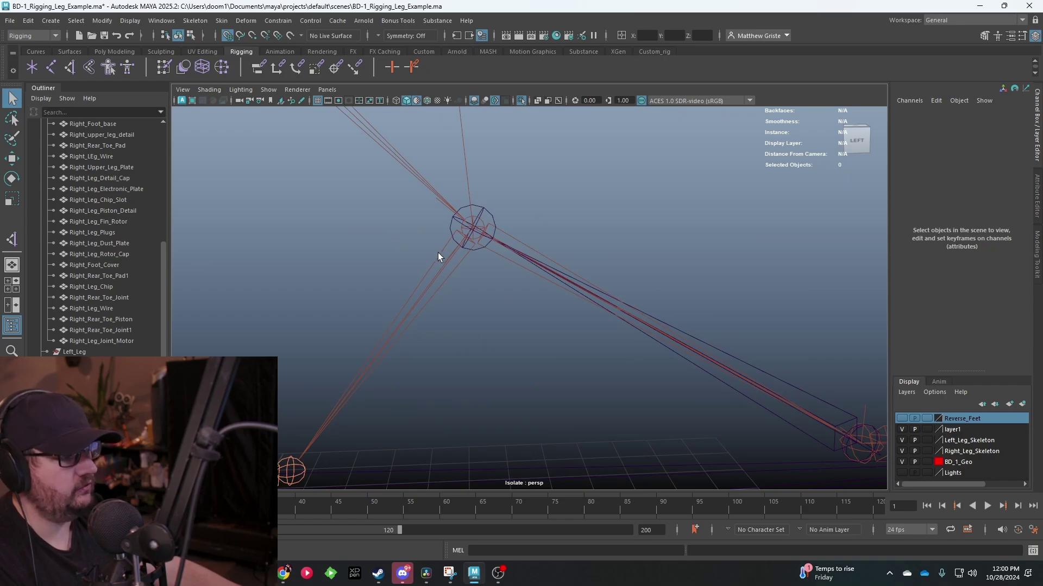
left_click(481, 210)
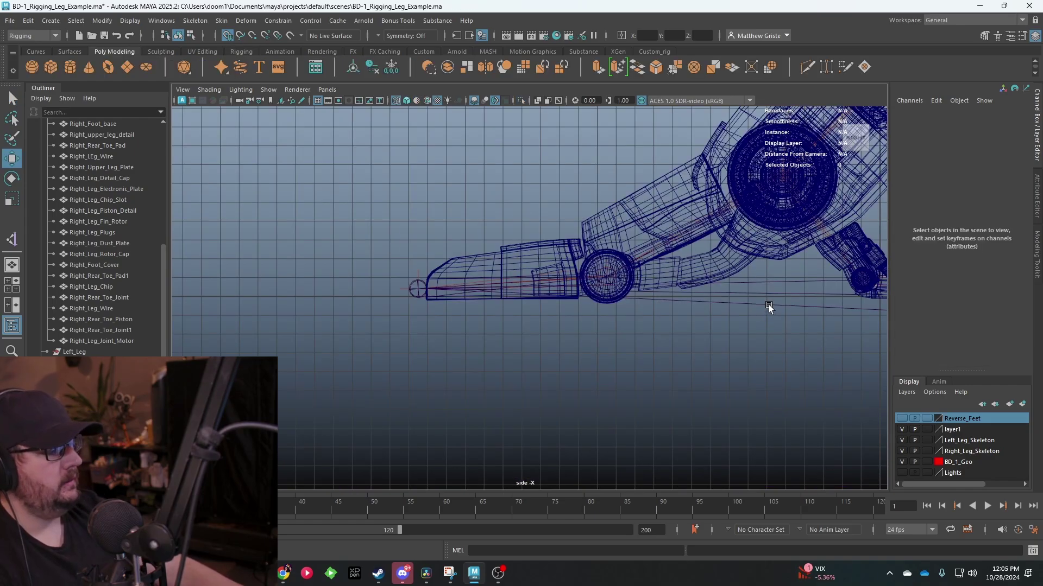
- Parent-constrain the toe tip IK handle to the rear root joint of the reverse-foot chain in the side view
left_click(744, 300)
scroll(784, 259, "down", 2)
middle_click_drag(617, 330, 676, 303, "alt")
scroll(676, 303, "up", 7)
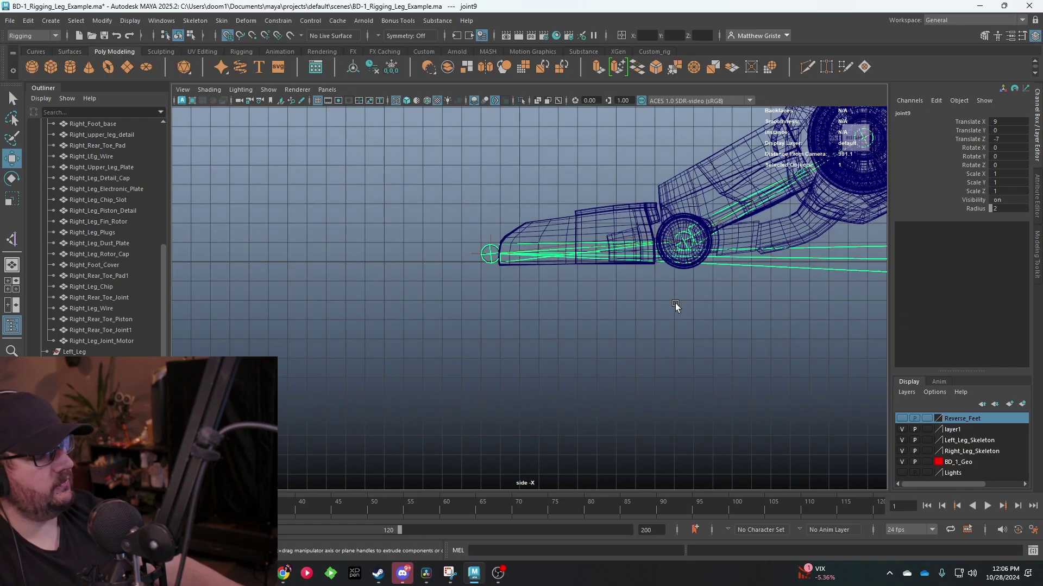
left_click(463, 190, "shift")
middle_click_drag(540, 180, 494, 224, "alt")
scroll(494, 224, "up", 6)
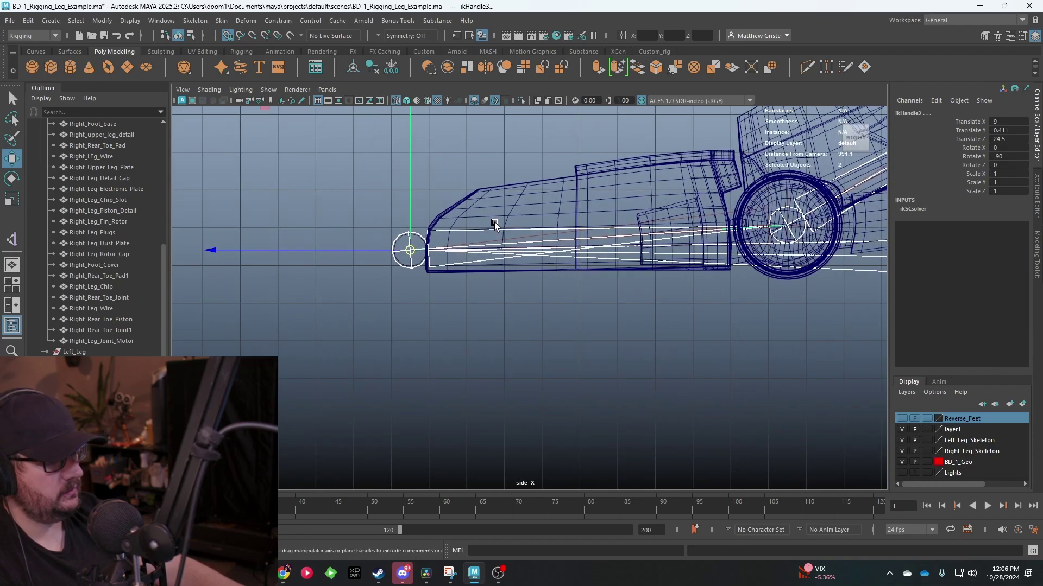
middle_click_drag(369, 200, 503, 225, "alt")
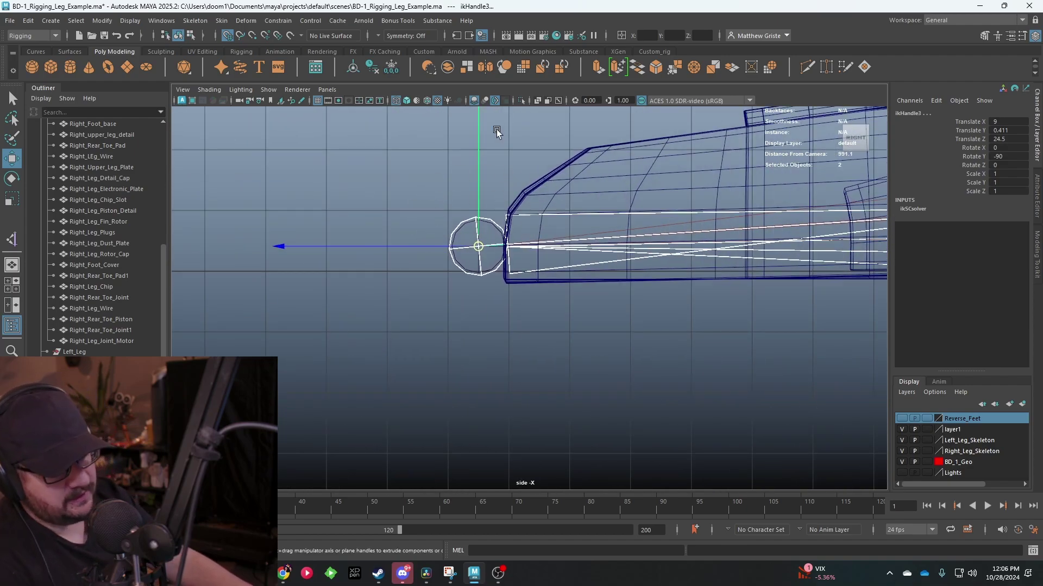
left_click(271, 23)
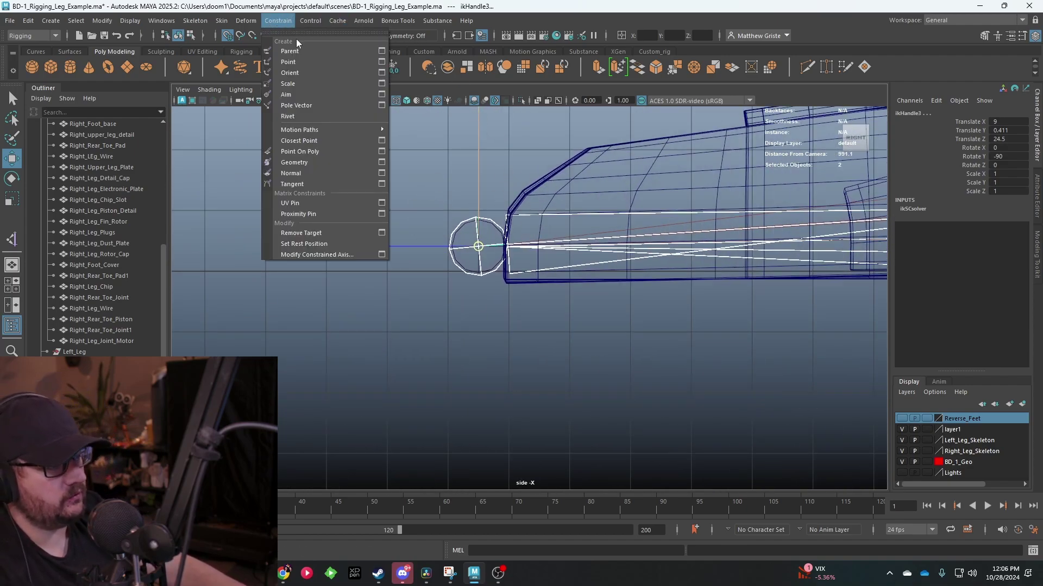
left_click(302, 51)
- Parent-constrain the IK handle at the front toe base to the reverse-foot joint at the same pivot
scroll(650, 217, "down", 5)
middle_click_drag(649, 216, 527, 243, "alt")
scroll(526, 243, "up", 3)
scroll(538, 307, "up", 3)
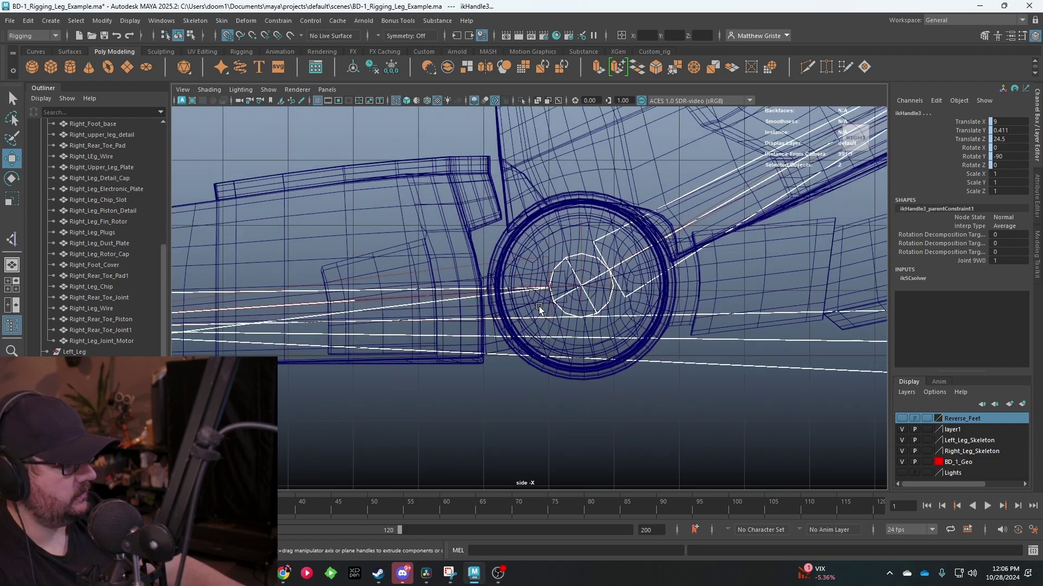
left_click(672, 200)
left_click(749, 162)
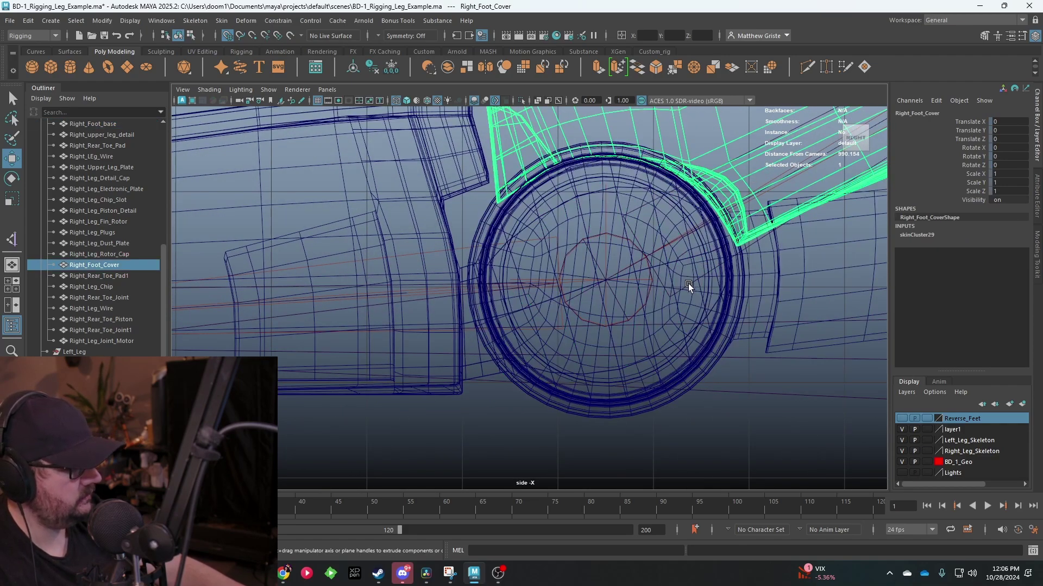
left_click(634, 246)
scroll(605, 231, "up", 1)
left_click_drag(631, 168, 657, 191, "shift")
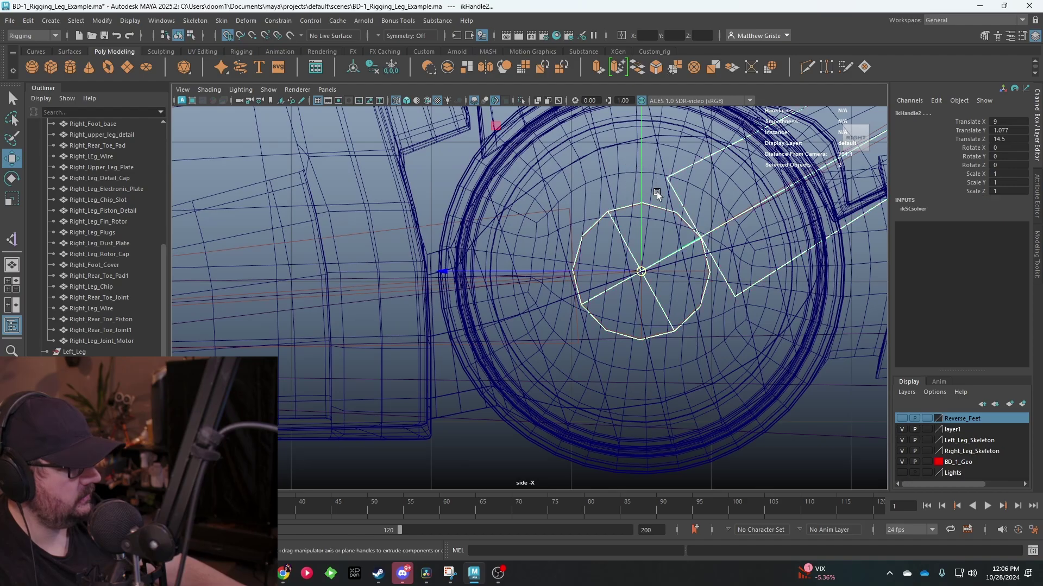
scroll(653, 181, "down", 5)
middle_click_drag(660, 240, 630, 241, "alt")
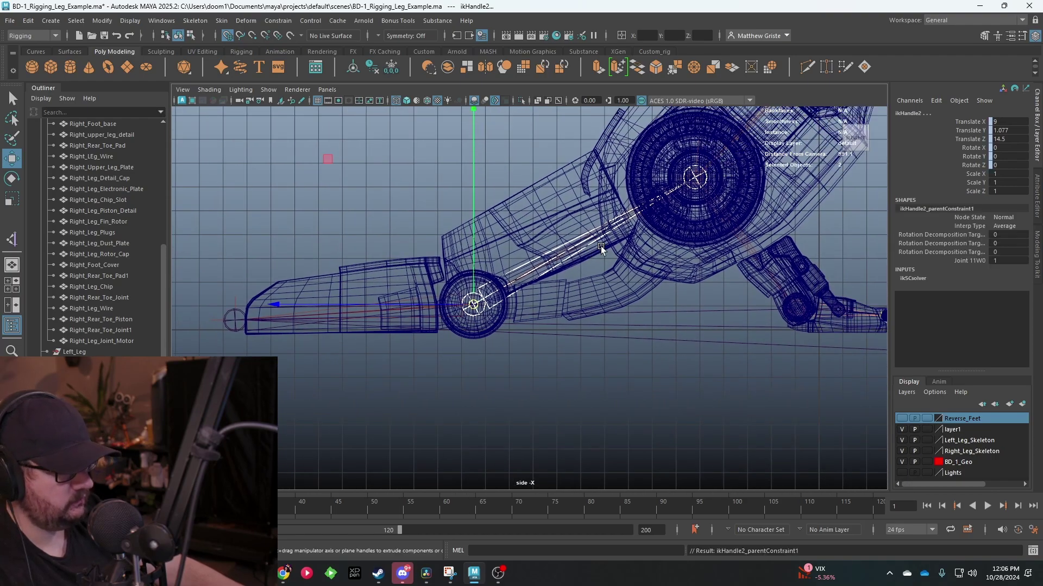
- Parent-constrain the hip-to-ankle IK handle to the reverse-foot joint at the ankle
scroll(513, 360, "up", 5)
scroll(585, 286, "up", 4)
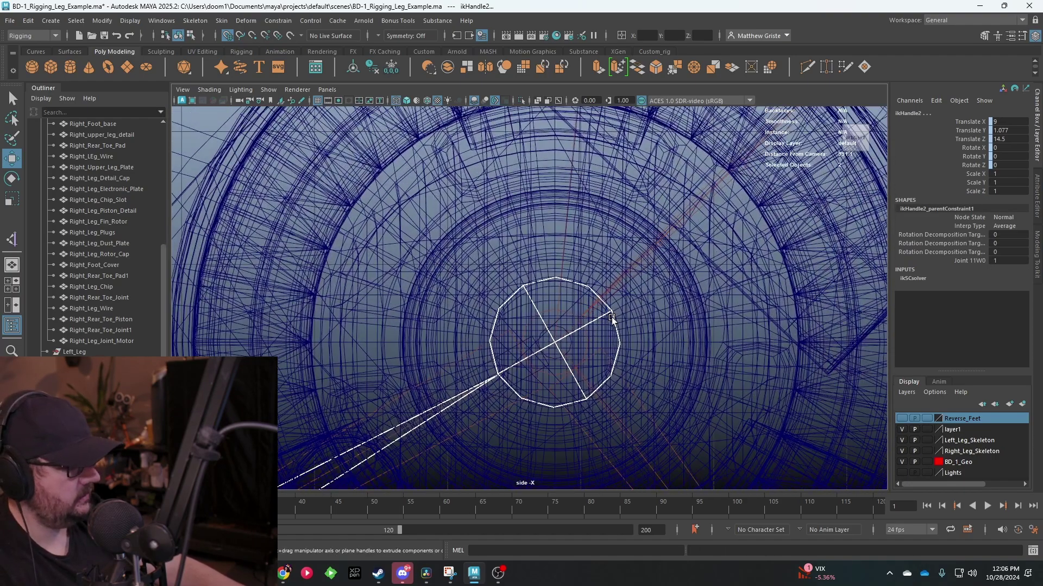
left_click(585, 287)
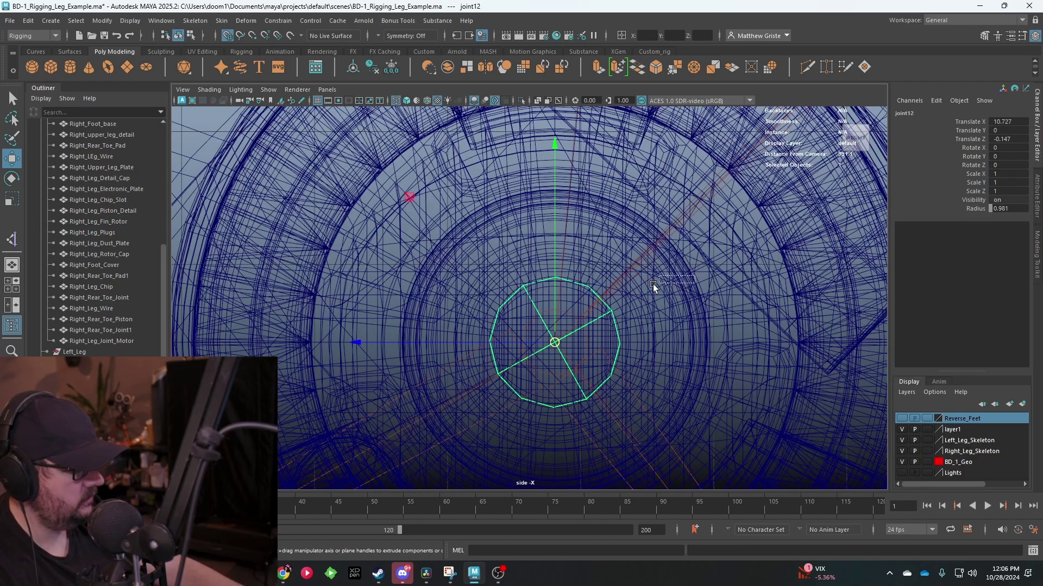
left_click(627, 293)
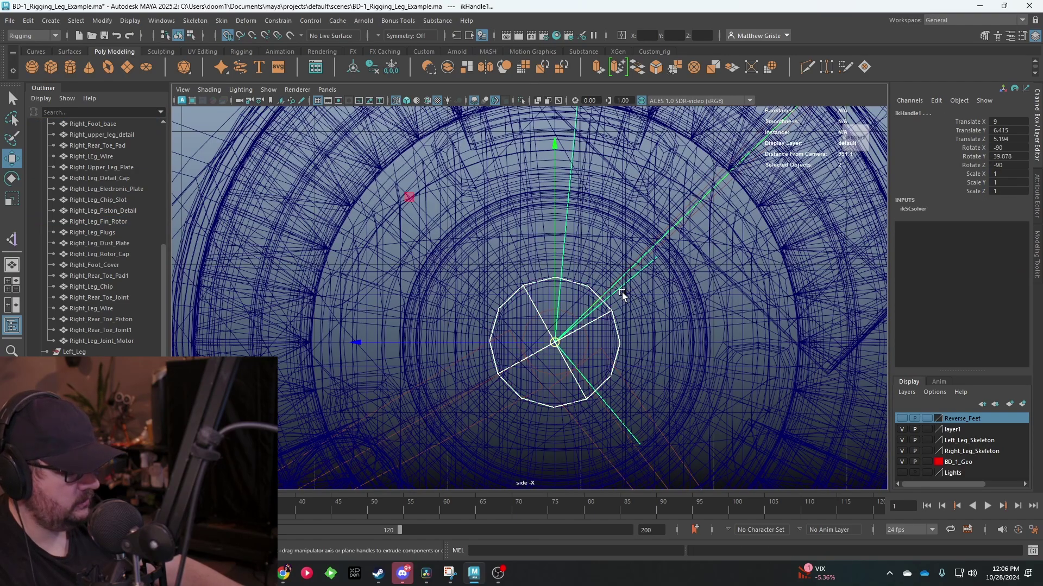
key("g")
- Try rotating the reverse-foot root joint by about -31.65 degrees around X in the side view and undo it
scroll(585, 321, "down", 8)
middle_click_drag(593, 338, 646, 297, "alt")
left_click(749, 347)
left_click(748, 351)
key("e")
left_click_drag(614, 247, 650, 167)
key("ctrl+z")
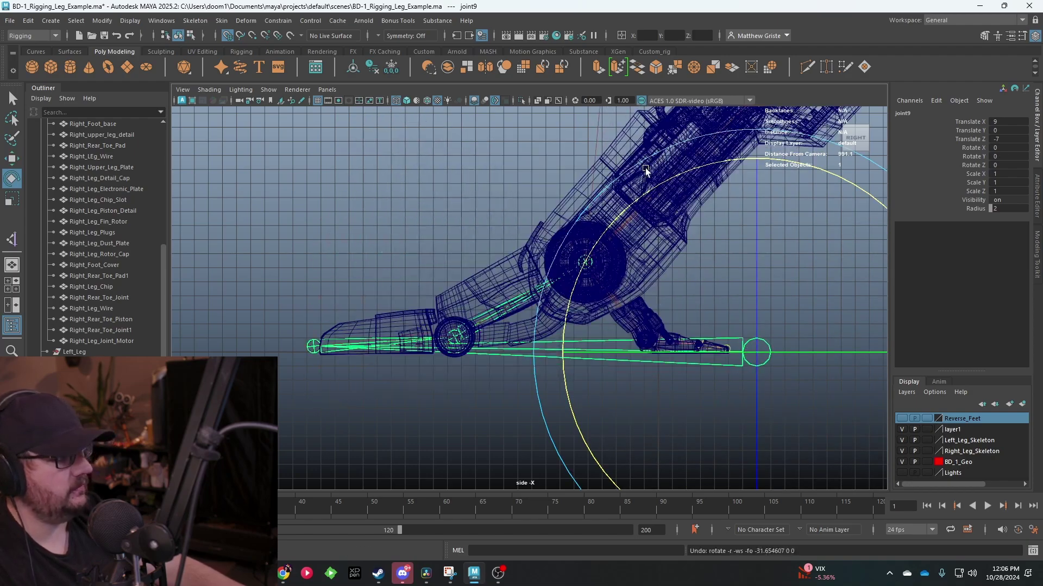
- Try turning the reverse-foot root joint around Y and moving it in the perspective view, and undo both changes
key("space")
key("space")
left_click_drag(582, 207, 609, 229, "alt")
right_click_drag(608, 229, 510, 272, "alt")
left_click_drag(510, 271, 541, 250, "alt")
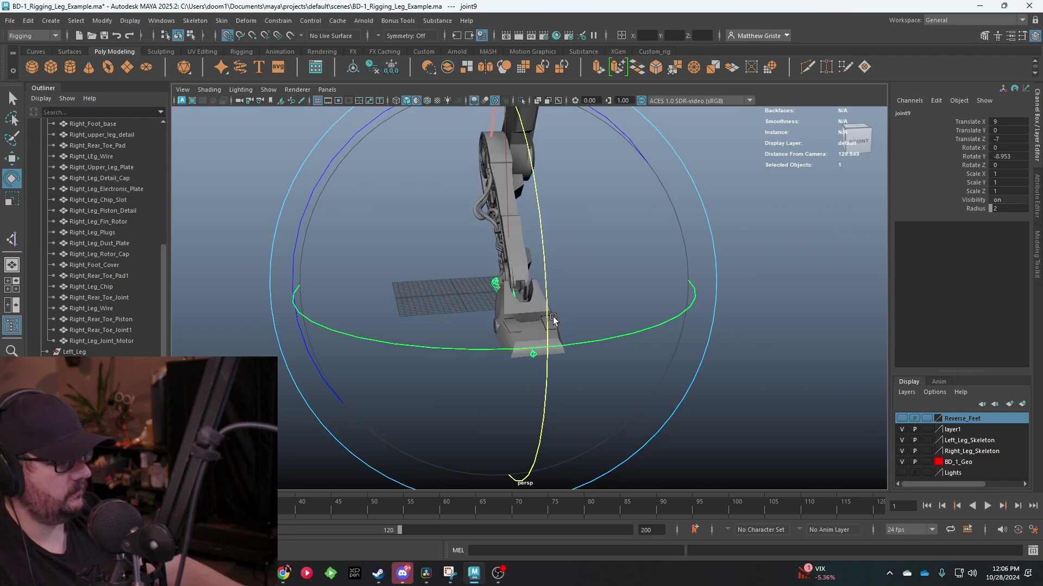
key("w")
left_click_drag(495, 296, 643, 221)
key("ctrl+z")
key("ctrl+z")
- Clear the selection and save the scene
left_click_drag(474, 302, 726, 286, "alt")
left_click(726, 286)
scroll(393, 221, "up", 2)
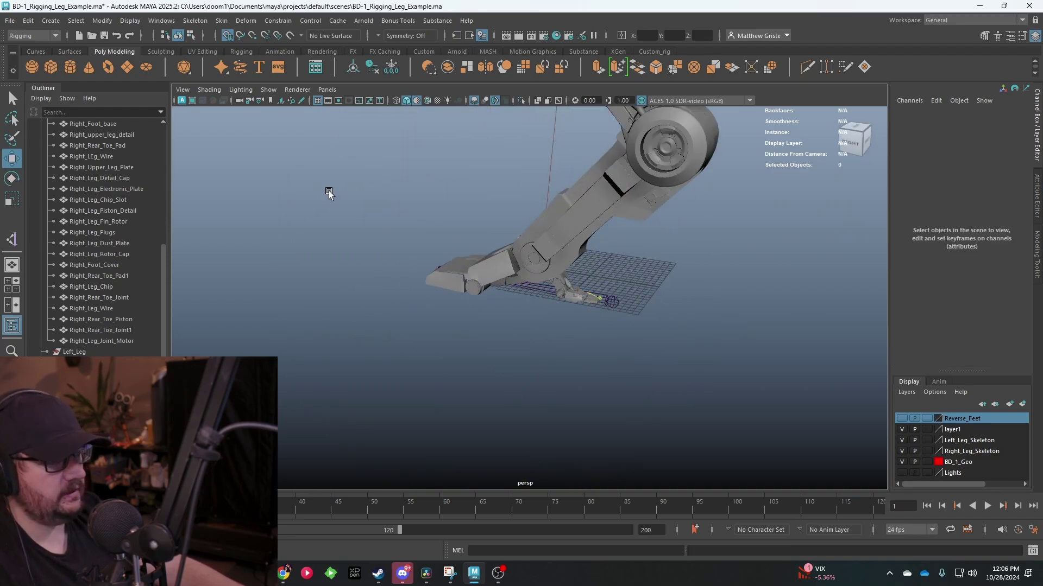
left_click(10, 20)
left_click(48, 67)
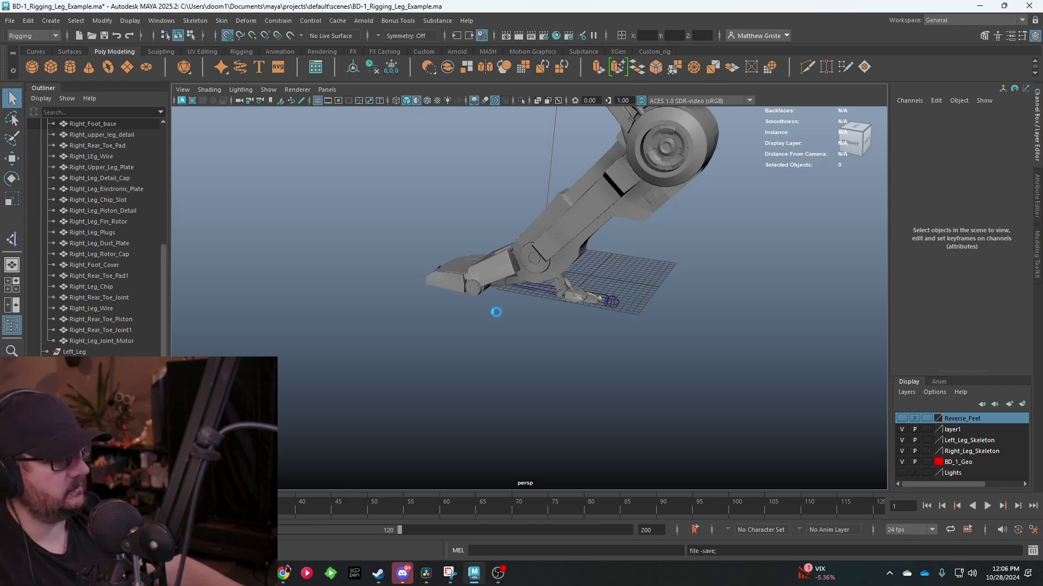
- Move the reverse-foot root joint to Translate Y 1 in the perspective view and deselect it
key("w")
scroll(496, 313, "up", 1)
scroll(540, 305, "up", 3)
left_click_drag(540, 304, 603, 364, "alt")
left_click(605, 364)
key("e")
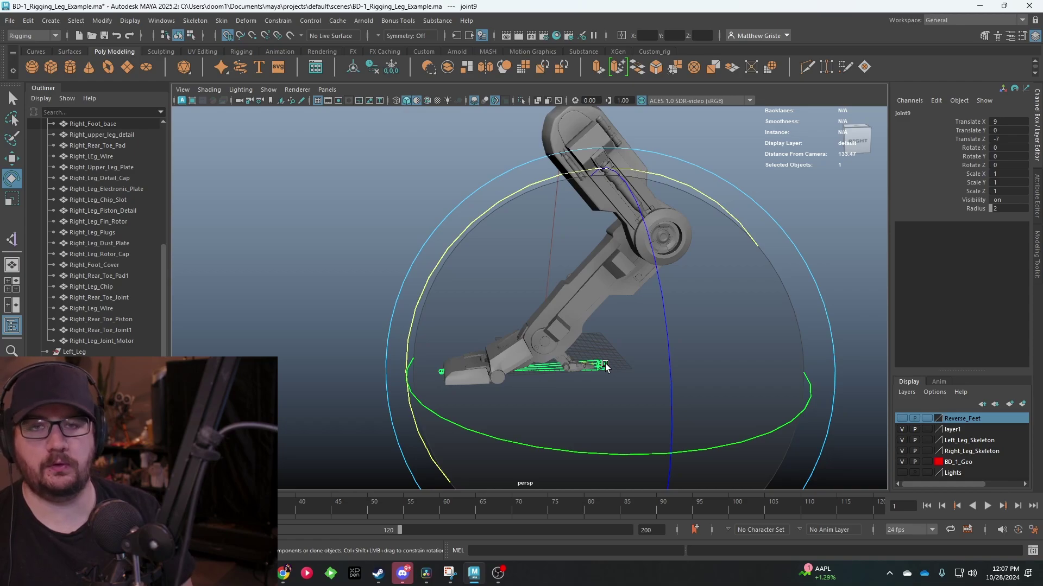
key("w")
mouse_move(604, 366)
left_mouse_down()
mouse_move(600, 247)
mouse_move(603, 365)
left_mouse_up()
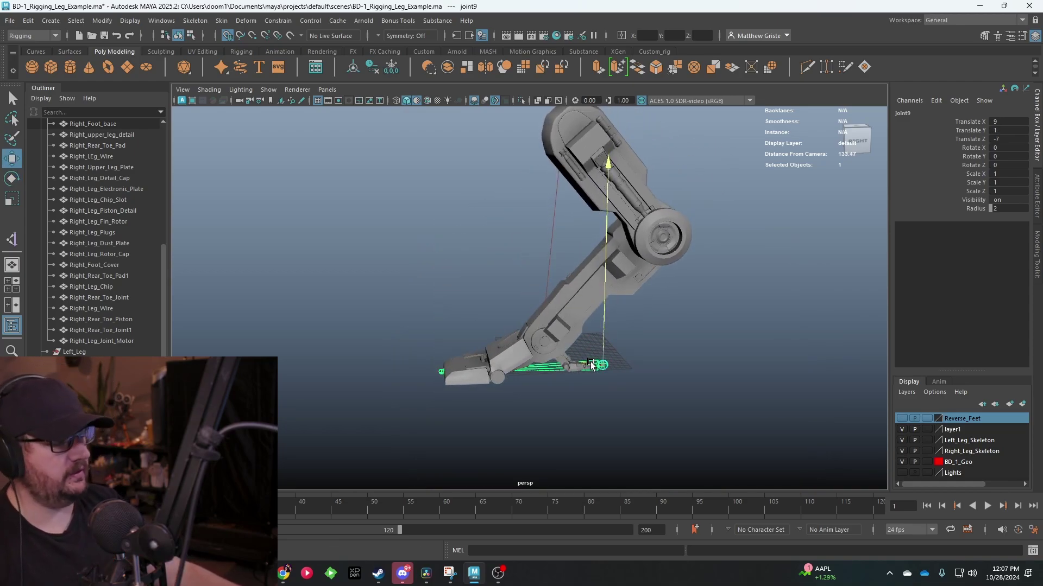
left_click(667, 365)
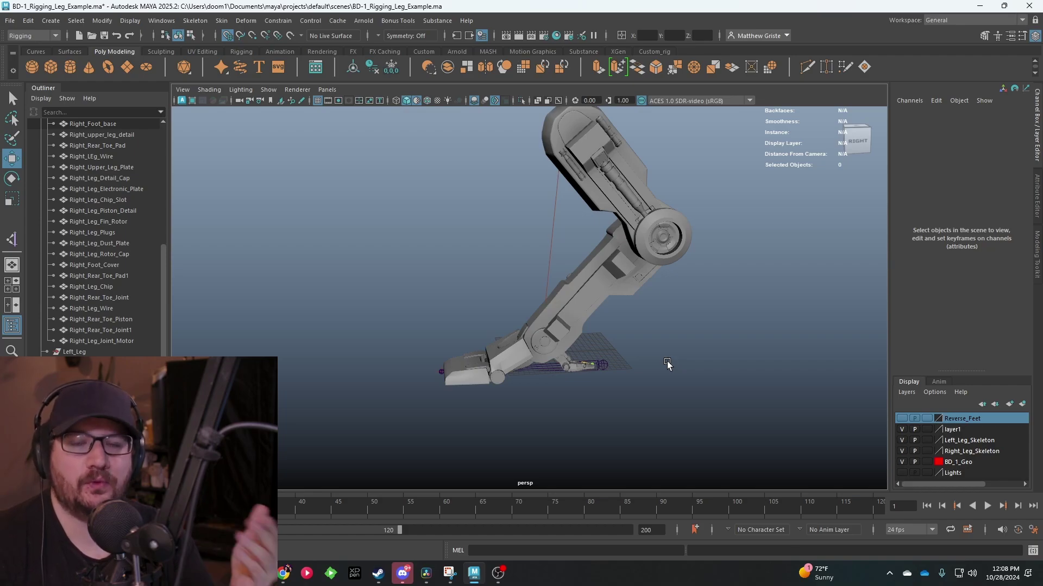